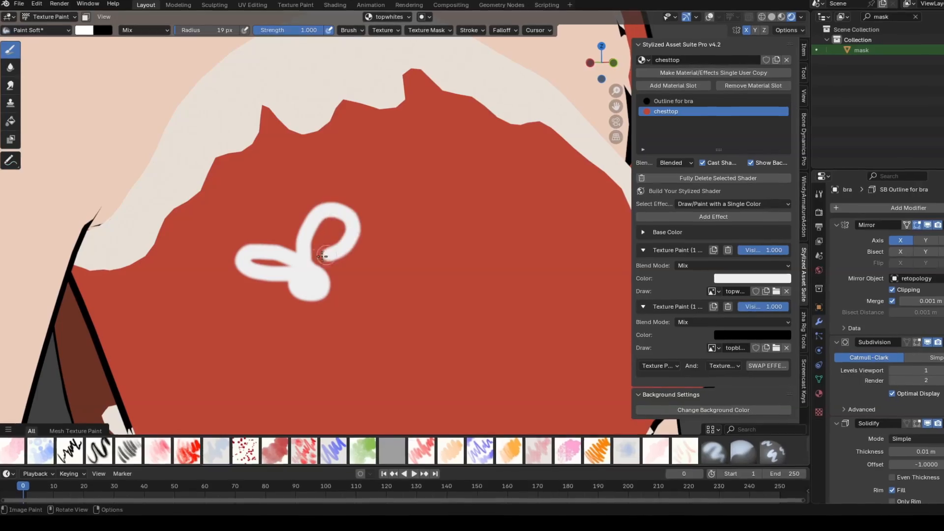
Step: Extend the white painted scribble in the middle of the red chest top with another stroke
{"action": "mouse_move", "coordinate": [322, 256]}
{"action": "left_mouse_down"}
{"action": "mouse_move", "coordinate": [354, 310]}
{"action": "mouse_move", "coordinate": [278, 325]}
{"action": "left_mouse_up"}
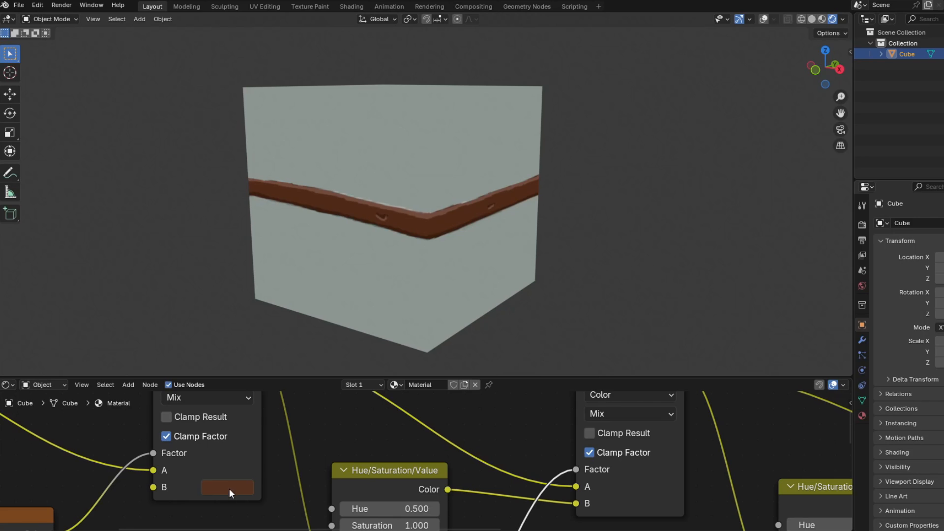
Step: Adjust the brown Mix colour and set the two Hue/Saturation/Value nodes' Value to 0.600 and 1.450
{"action": "left_click", "coordinate": [229, 488]}
{"action": "mouse_move", "coordinate": [259, 329]}
{"action": "left_mouse_down"}
{"action": "mouse_move", "coordinate": [273, 307]}
{"action": "mouse_move", "coordinate": [258, 331]}
{"action": "left_mouse_up"}
{"action": "mouse_move", "coordinate": [343, 311]}
{"action": "left_mouse_down"}
{"action": "mouse_move", "coordinate": [343, 268]}
{"action": "mouse_move", "coordinate": [343, 316]}
{"action": "left_mouse_up"}
{"action": "middle_click_drag", "start_coordinate": [506, 467], "coordinate": [490, 397]}
{"action": "left_click_drag", "start_coordinate": [378, 474], "coordinate": [344, 474]}
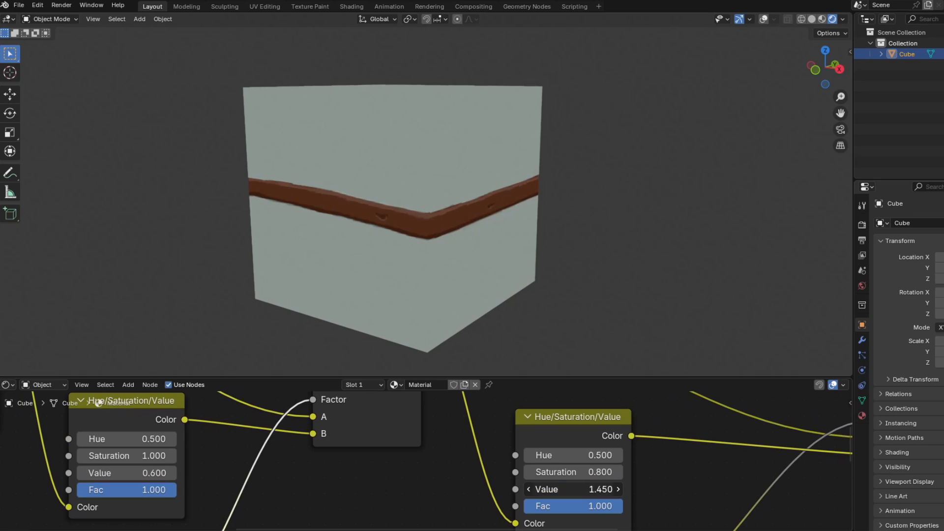
{"action": "key", "text": "Return"}
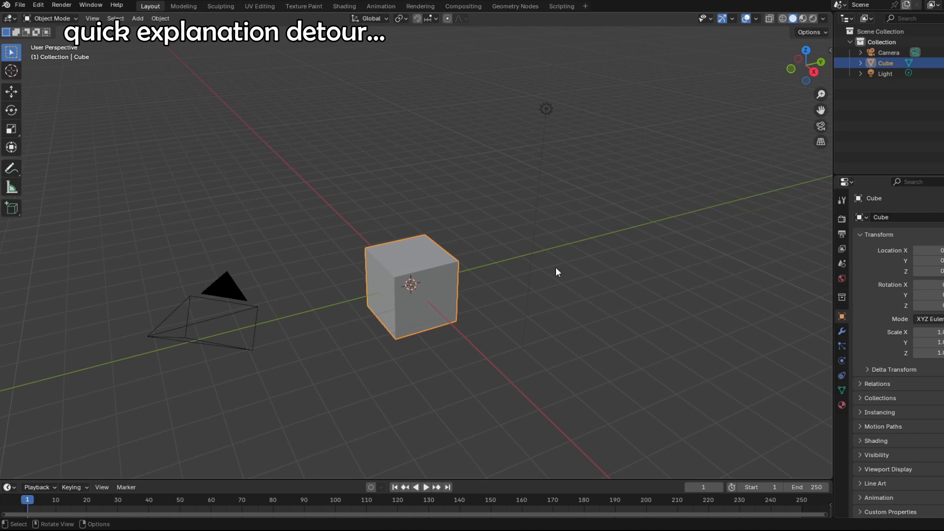
Step: Delete the camera and the light, and select the cube
{"action": "left_click", "coordinate": [246, 316]}
{"action": "left_click", "coordinate": [543, 111], "text": "shift"}
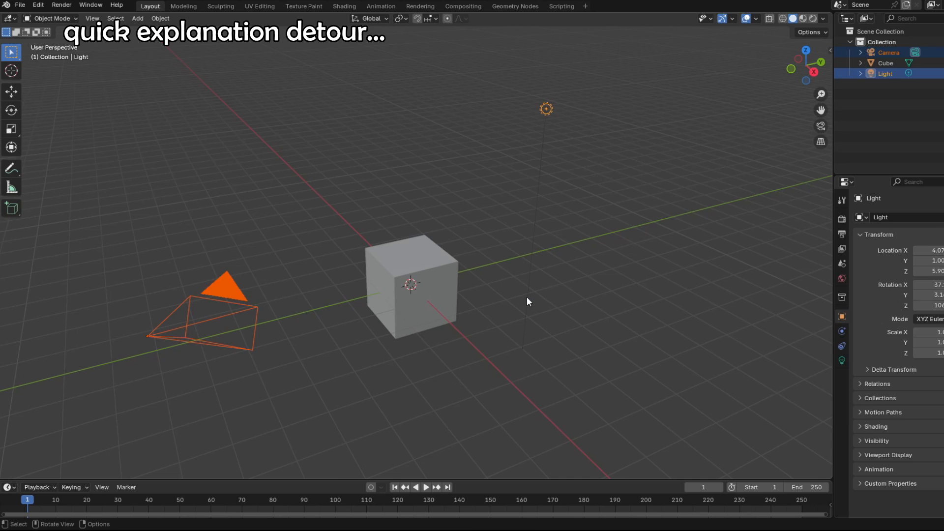
{"action": "key", "text": "Delete"}
{"action": "scroll", "coordinate": [471, 269], "scroll_direction": "up", "scroll_amount": 4}
{"action": "middle_click_drag", "start_coordinate": [542, 305], "coordinate": [506, 276], "text": "shift"}
{"action": "left_click", "coordinate": [416, 239]}
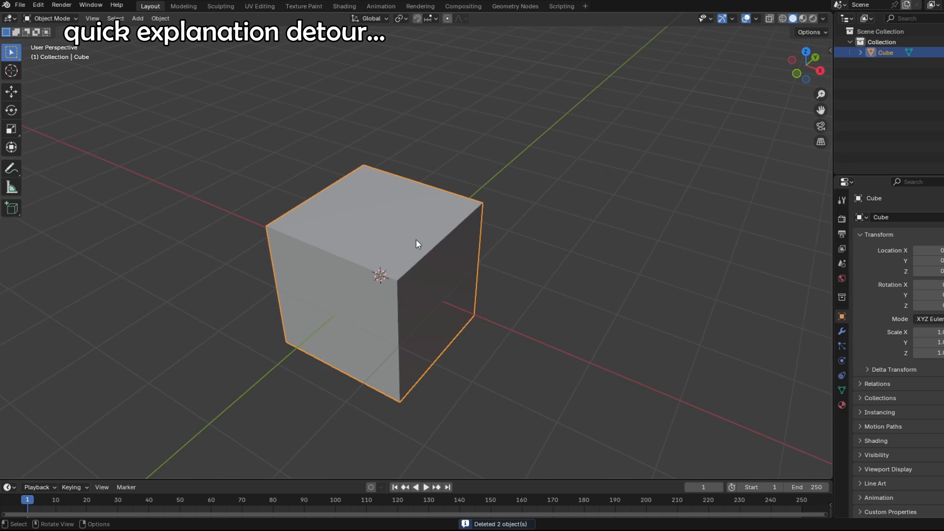
Step: Show the viewport in rendered shading and turn the timeline area into an enlarged Shader Editor
{"action": "left_click", "coordinate": [813, 19]}
{"action": "left_click", "coordinate": [9, 487]}
{"action": "left_click", "coordinate": [34, 459]}
{"action": "left_click_drag", "start_coordinate": [226, 480], "coordinate": [256, 273]}
{"action": "scroll", "coordinate": [502, 390], "scroll_direction": "up", "scroll_amount": 8}
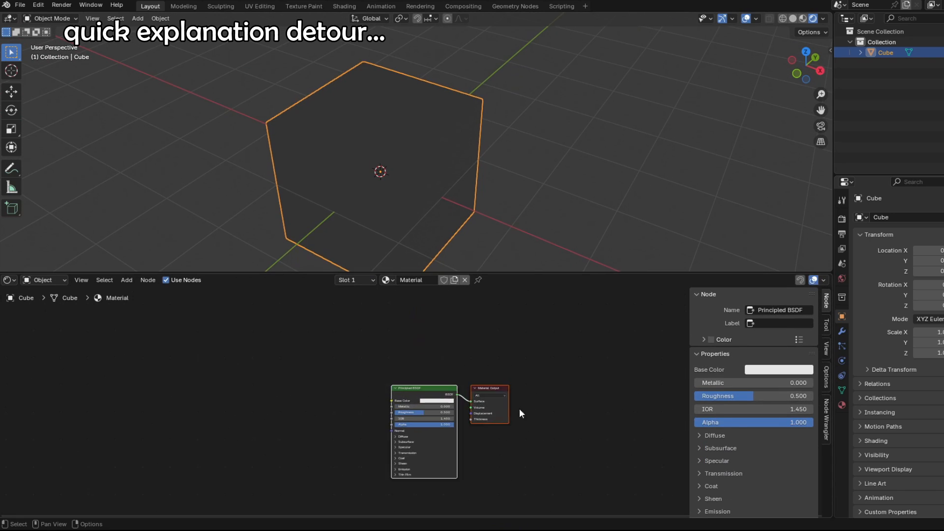
Step: Replace the Principled BSDF with an RGB node connected to the Material Output's Surface
{"action": "left_click_drag", "start_coordinate": [258, 317], "coordinate": [442, 374]}
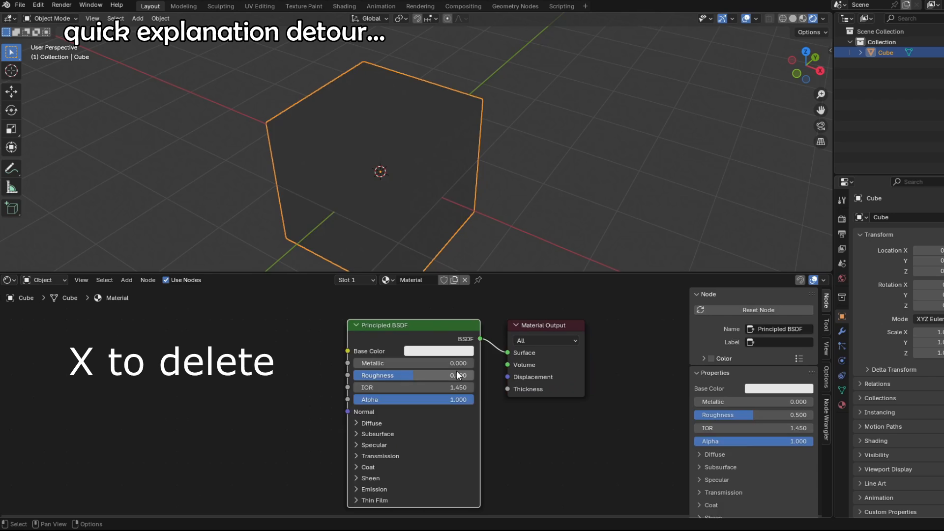
{"action": "key", "text": "x"}
{"action": "key", "text": "shift+a"}
{"action": "left_click", "coordinate": [259, 357]}
{"action": "type", "text": "rgb"}
{"action": "left_click", "coordinate": [324, 374]}
{"action": "left_click", "coordinate": [251, 337]}
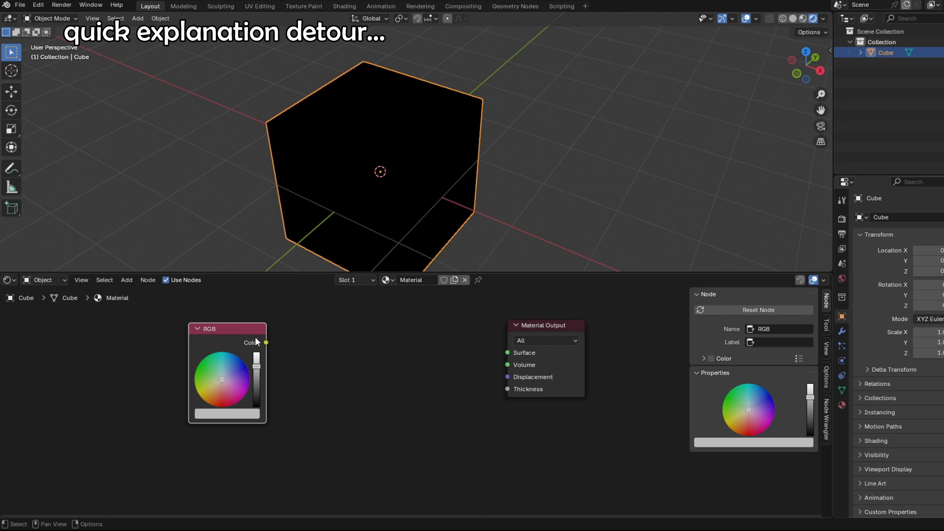
{"action": "left_click_drag", "start_coordinate": [496, 342], "coordinate": [507, 352]}
Step: Set the RGB node to a greyish green and spread it and Material Output farther apart
{"action": "middle_click_drag", "start_coordinate": [203, 407], "coordinate": [269, 426]}
{"action": "mouse_move", "coordinate": [289, 401]}
{"action": "left_mouse_down"}
{"action": "mouse_move", "coordinate": [299, 396]}
{"action": "mouse_move", "coordinate": [290, 392]}
{"action": "mouse_move", "coordinate": [323, 393]}
{"action": "mouse_move", "coordinate": [288, 397]}
{"action": "left_mouse_up"}
{"action": "scroll", "coordinate": [432, 340], "scroll_direction": "down", "scroll_amount": 4}
{"action": "key", "text": "g"}
{"action": "left_click", "coordinate": [151, 336]}
{"action": "middle_click_drag", "start_coordinate": [253, 356], "coordinate": [338, 350]}
Step: Insert a colour Mix node between RGB and Material Output, with the RGB colour feeding input A
{"action": "scroll", "coordinate": [379, 344], "scroll_direction": "up", "scroll_amount": 2}
{"action": "left_click_drag", "start_coordinate": [396, 323], "coordinate": [399, 326]}
{"action": "type", "text": "mix"}
{"action": "key", "text": "Return"}
{"action": "left_click", "coordinate": [327, 330]}
{"action": "left_click_drag", "start_coordinate": [348, 339], "coordinate": [373, 348]}
{"action": "scroll", "coordinate": [303, 353], "scroll_direction": "down", "scroll_amount": 2}
{"action": "middle_click_drag", "start_coordinate": [303, 353], "coordinate": [382, 339]}
{"action": "scroll", "coordinate": [355, 341], "scroll_direction": "up", "scroll_amount": 1}
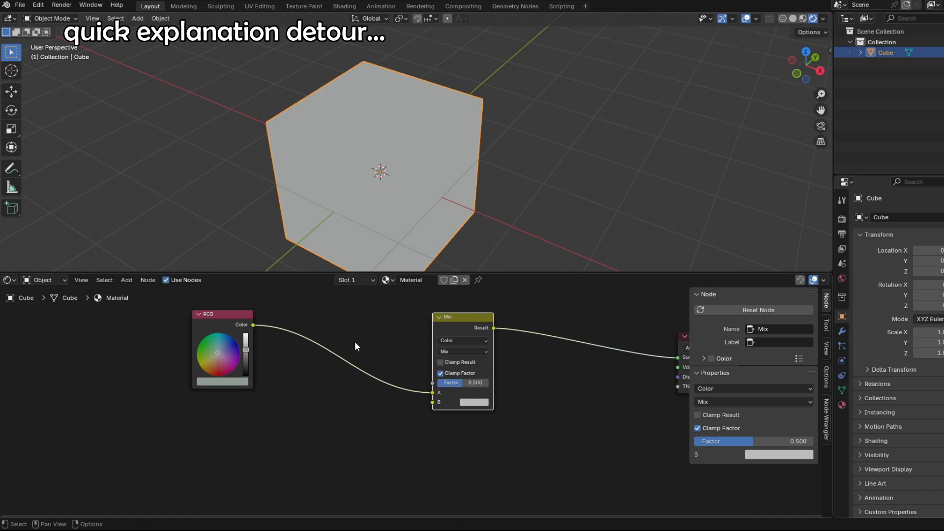
Step: Add an Image Texture node below the RGB node and create a new image named brown in it
{"action": "key", "text": "shift+a"}
{"action": "type", "text": "imag"}
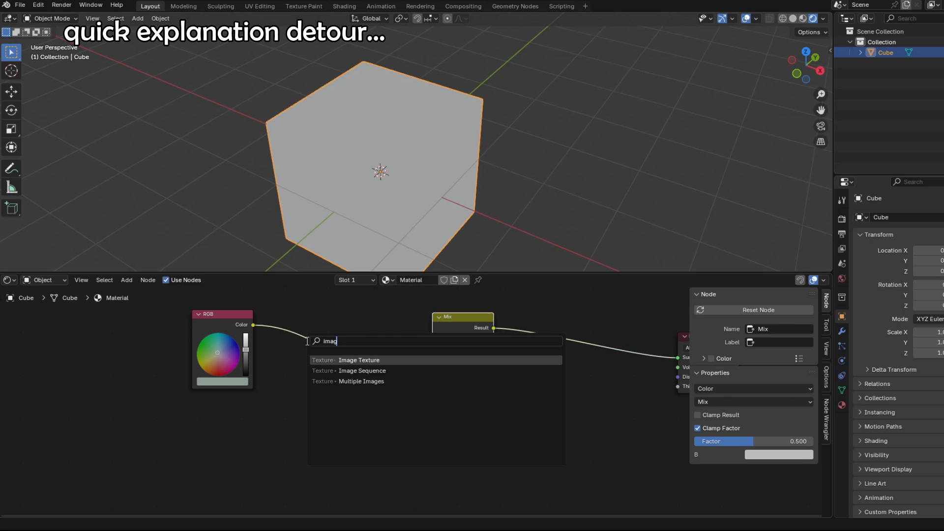
{"action": "key", "text": "Return"}
{"action": "left_click", "coordinate": [263, 422]}
{"action": "scroll", "coordinate": [364, 423], "scroll_direction": "up", "scroll_amount": 3}
{"action": "middle_click_drag", "start_coordinate": [361, 424], "coordinate": [421, 358]}
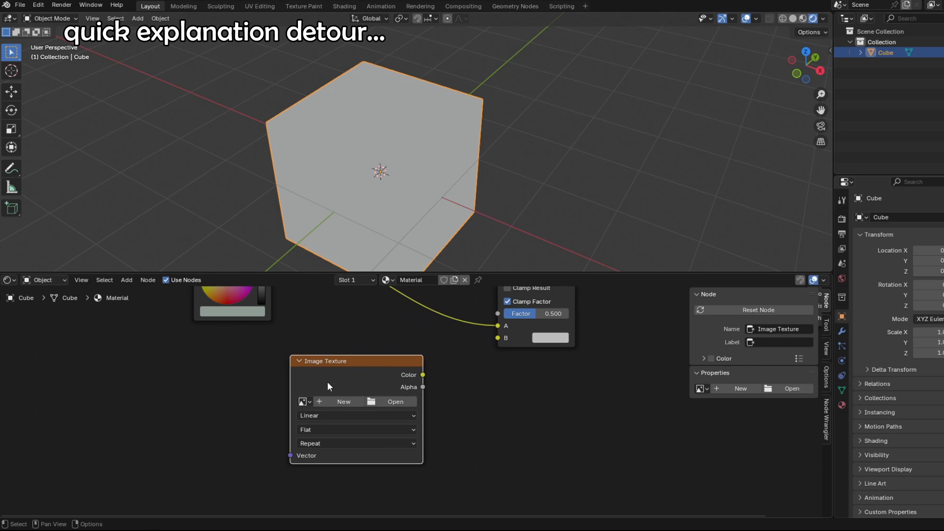
{"action": "left_click", "coordinate": [359, 403]}
{"action": "key", "text": "Return"}
{"action": "left_click", "coordinate": [350, 505]}
Step: Connect the brown image's Color to the Mix node's Factor and set colour B to a dark brown
{"action": "scroll", "coordinate": [388, 401], "scroll_direction": "down", "scroll_amount": 4}
{"action": "middle_click_drag", "start_coordinate": [405, 401], "coordinate": [368, 455]}
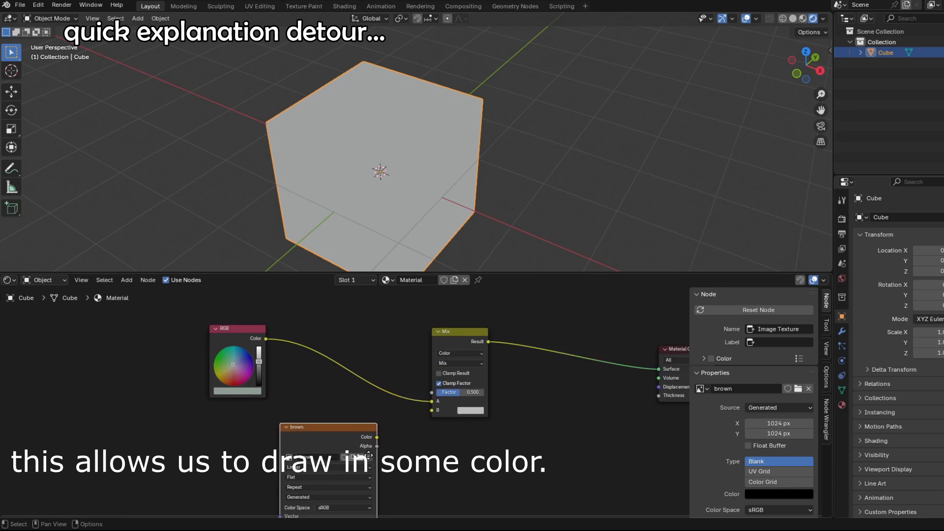
{"action": "scroll", "coordinate": [368, 455], "scroll_direction": "up", "scroll_amount": 2}
{"action": "left_click_drag", "start_coordinate": [336, 456], "coordinate": [330, 455]}
{"action": "left_click_drag", "start_coordinate": [399, 414], "coordinate": [432, 397]}
{"action": "scroll", "coordinate": [429, 396], "scroll_direction": "down", "scroll_amount": 2}
{"action": "scroll", "coordinate": [404, 385], "scroll_direction": "up", "scroll_amount": 1}
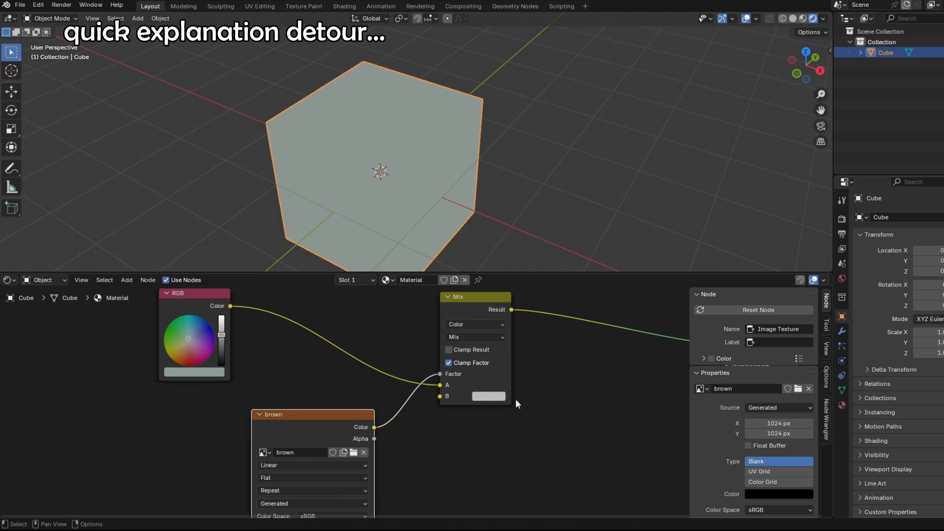
{"action": "left_click", "coordinate": [485, 397]}
{"action": "left_click_drag", "start_coordinate": [577, 239], "coordinate": [577, 273]}
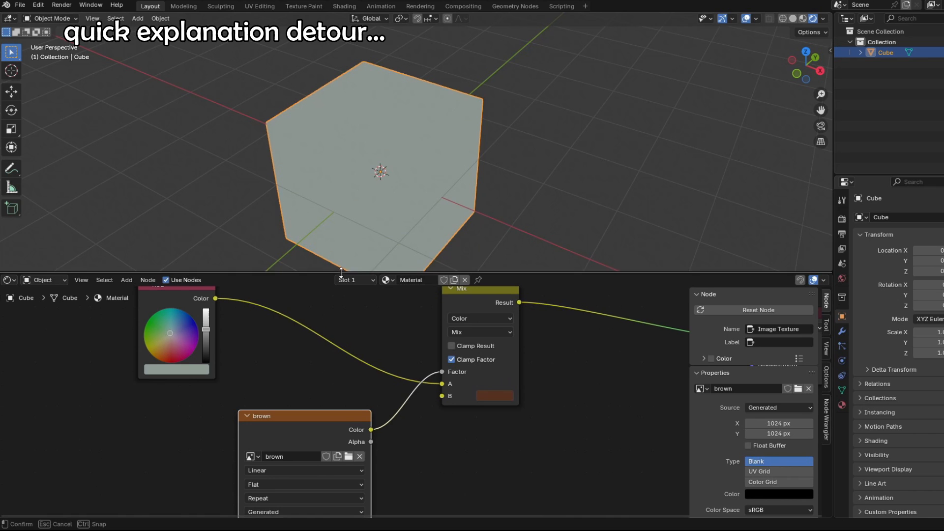
Step: Enlarge the 3D viewport and switch the cube to Texture Paint mode
{"action": "left_click_drag", "start_coordinate": [400, 274], "coordinate": [399, 364]}
{"action": "scroll", "coordinate": [394, 215], "scroll_direction": "up", "scroll_amount": 5}
{"action": "scroll", "coordinate": [433, 204], "scroll_direction": "down", "scroll_amount": 3}
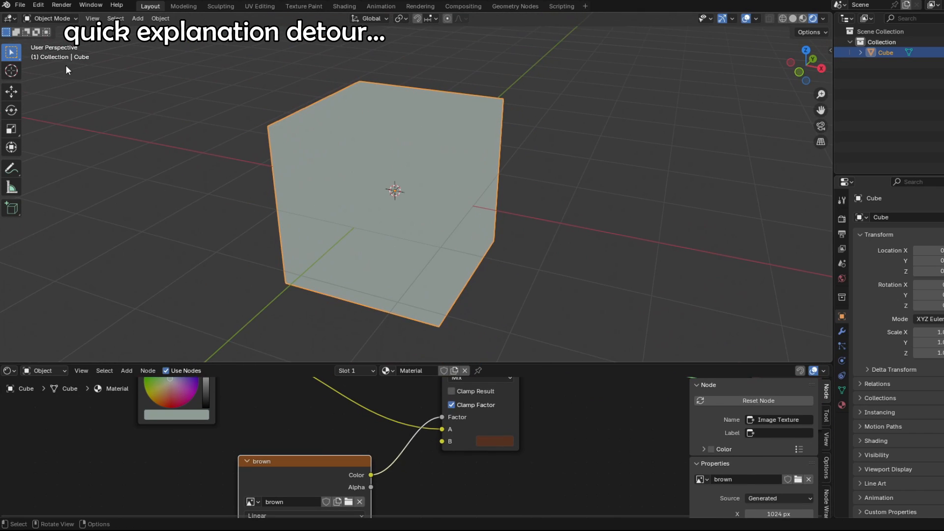
{"action": "left_click", "coordinate": [49, 17]}
{"action": "left_click", "coordinate": [63, 87]}
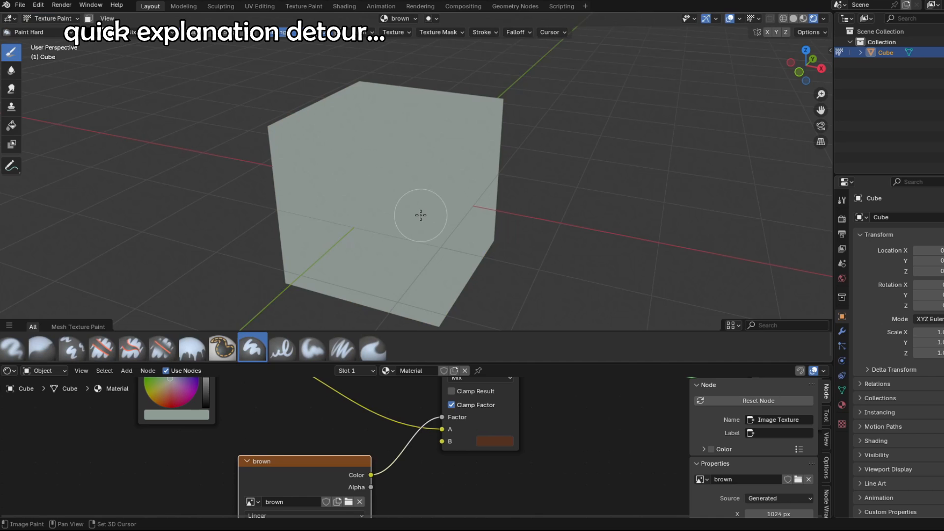
Step: Set the brush's primary colour to white and its secondary colour to black
{"action": "left_click", "coordinate": [96, 33]}
{"action": "left_click_drag", "start_coordinate": [169, 69], "coordinate": [168, 46]}
{"action": "left_click", "coordinate": [108, 33]}
{"action": "left_click_drag", "start_coordinate": [192, 94], "coordinate": [192, 126]}
Step: Adjust the paint brush's strength
{"action": "key", "text": "shift+f"}
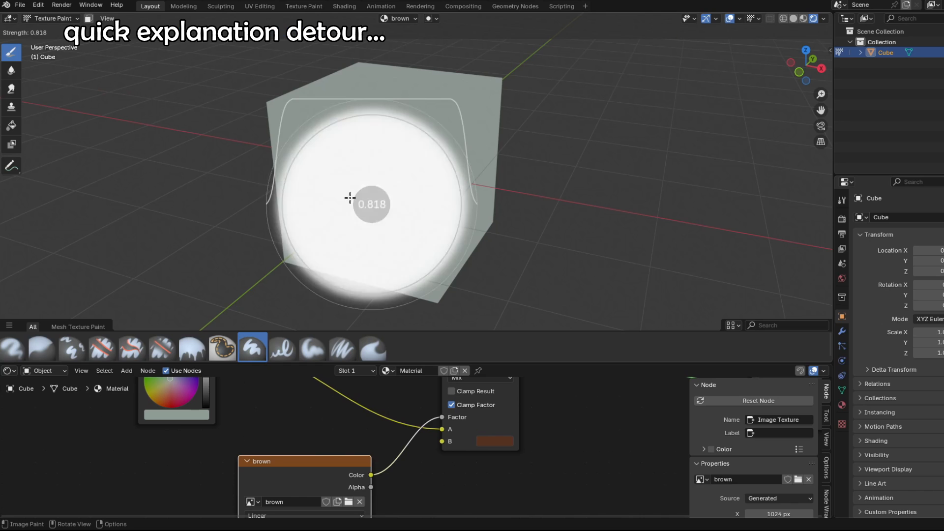
{"action": "left_click", "coordinate": [339, 185]}
{"action": "key", "text": "shift+f"}
{"action": "left_click", "coordinate": [305, 161]}
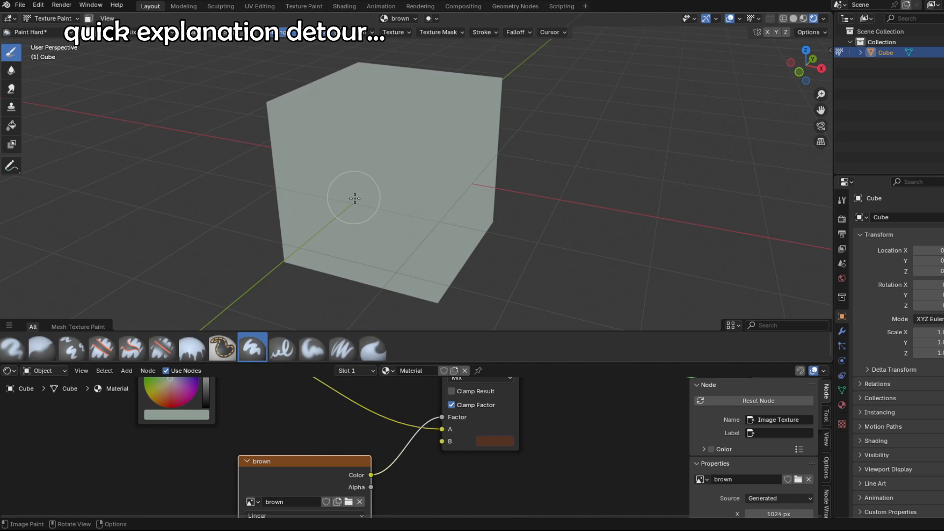
Step: With the brown image as the active paint slot, paint a continuous horizontal band around the cube's sides
{"action": "middle_click_drag", "start_coordinate": [341, 198], "coordinate": [412, 161]}
{"action": "left_click", "coordinate": [400, 18]}
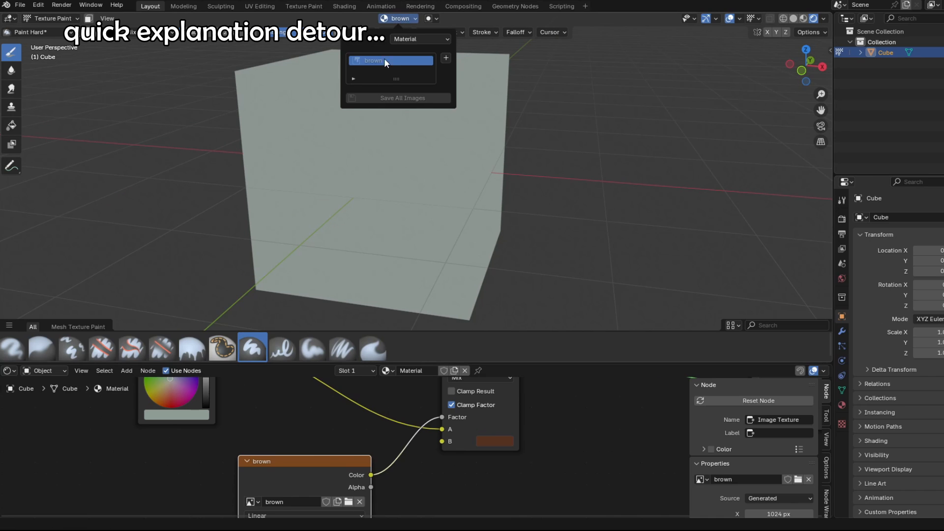
{"action": "left_click", "coordinate": [400, 18]}
{"action": "middle_click_drag", "start_coordinate": [284, 150], "coordinate": [283, 141]}
{"action": "left_click_drag", "start_coordinate": [248, 151], "coordinate": [511, 204]}
{"action": "middle_click_drag", "start_coordinate": [507, 202], "coordinate": [321, 184]}
{"action": "left_click_drag", "start_coordinate": [274, 168], "coordinate": [556, 160]}
{"action": "middle_click_drag", "start_coordinate": [556, 160], "coordinate": [379, 171]}
{"action": "left_click_drag", "start_coordinate": [405, 169], "coordinate": [525, 170]}
{"action": "middle_click_drag", "start_coordinate": [525, 170], "coordinate": [351, 166]}
{"action": "left_click_drag", "start_coordinate": [352, 166], "coordinate": [548, 160]}
{"action": "middle_click_drag", "start_coordinate": [548, 160], "coordinate": [316, 160]}
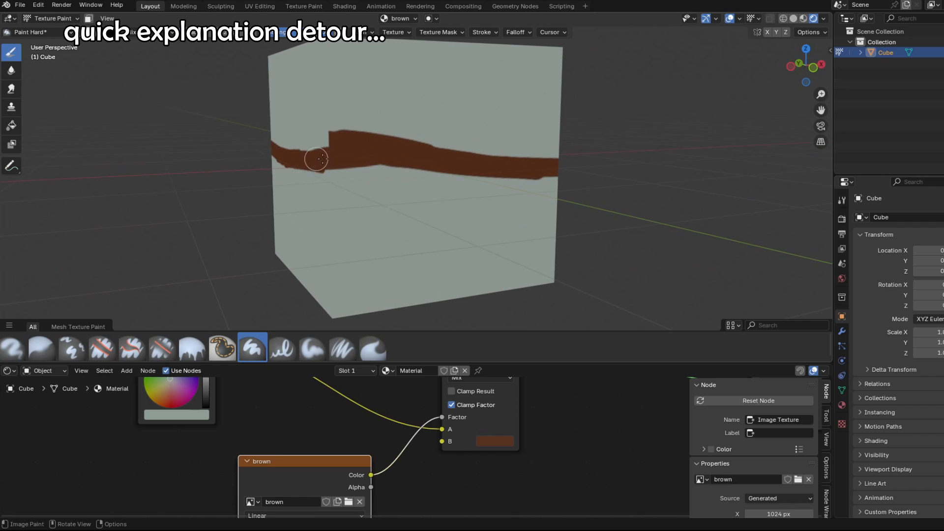
{"action": "middle_click_drag", "start_coordinate": [402, 159], "coordinate": [397, 140]}
{"action": "middle_click_drag", "start_coordinate": [483, 150], "coordinate": [299, 151]}
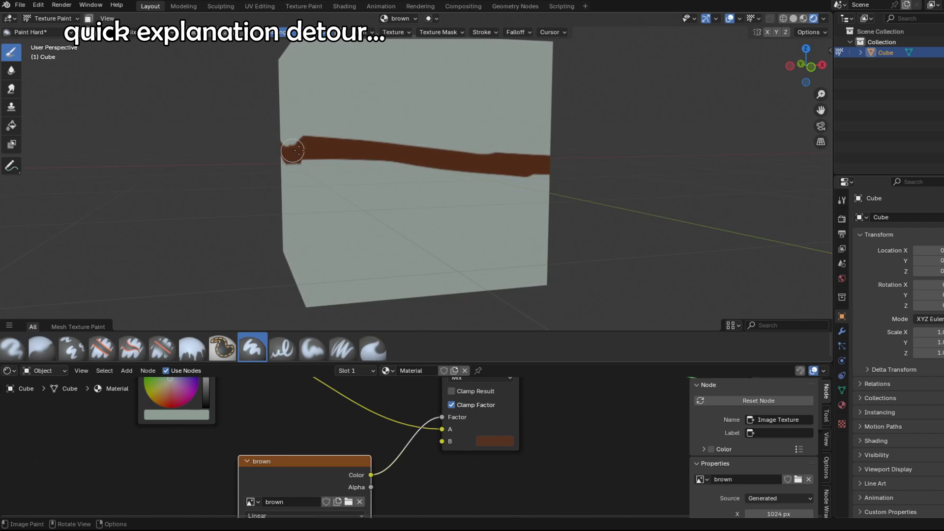
{"action": "left_click_drag", "start_coordinate": [299, 152], "coordinate": [538, 148]}
{"action": "middle_click_drag", "start_coordinate": [538, 148], "coordinate": [424, 160]}
{"action": "scroll", "coordinate": [386, 167], "scroll_direction": "up", "scroll_amount": 2}
{"action": "middle_click_drag", "start_coordinate": [371, 178], "coordinate": [335, 147], "text": "ctrl"}
{"action": "left_click_drag", "start_coordinate": [335, 148], "coordinate": [231, 155]}
{"action": "mouse_move", "coordinate": [231, 155]}
{"action": "middle_mouse_down", "text": "ctrl"}
{"action": "mouse_move", "coordinate": [295, 182]}
{"action": "mouse_move", "coordinate": [516, 133]}
{"action": "middle_mouse_up", "text": "ctrl"}
{"action": "middle_click_drag", "start_coordinate": [375, 114], "coordinate": [339, 143]}
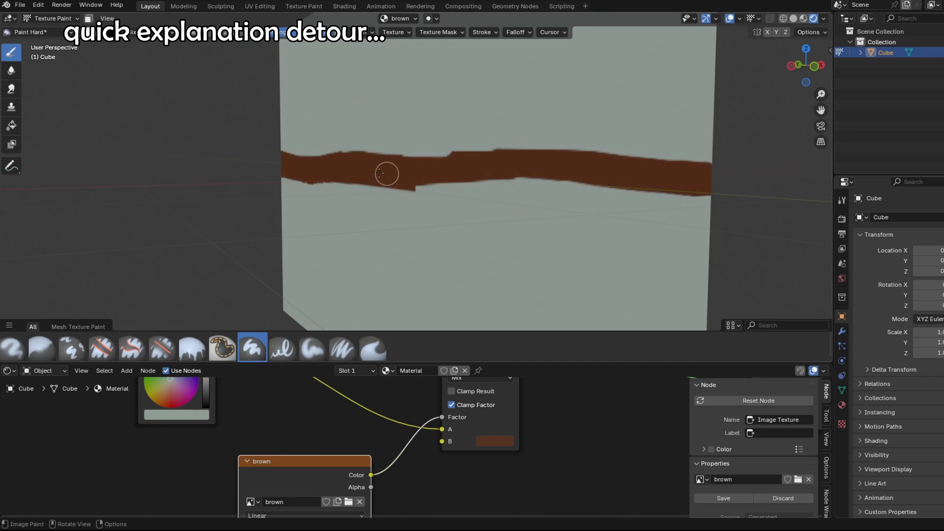
{"action": "middle_click_drag", "start_coordinate": [608, 182], "coordinate": [629, 186]}
{"action": "scroll", "coordinate": [461, 145], "scroll_direction": "down", "scroll_amount": 5}
{"action": "middle_click_drag", "start_coordinate": [462, 144], "coordinate": [520, 147]}
{"action": "scroll", "coordinate": [585, 139], "scroll_direction": "up", "scroll_amount": 3}
{"action": "scroll", "coordinate": [420, 226], "scroll_direction": "up", "scroll_amount": 2}
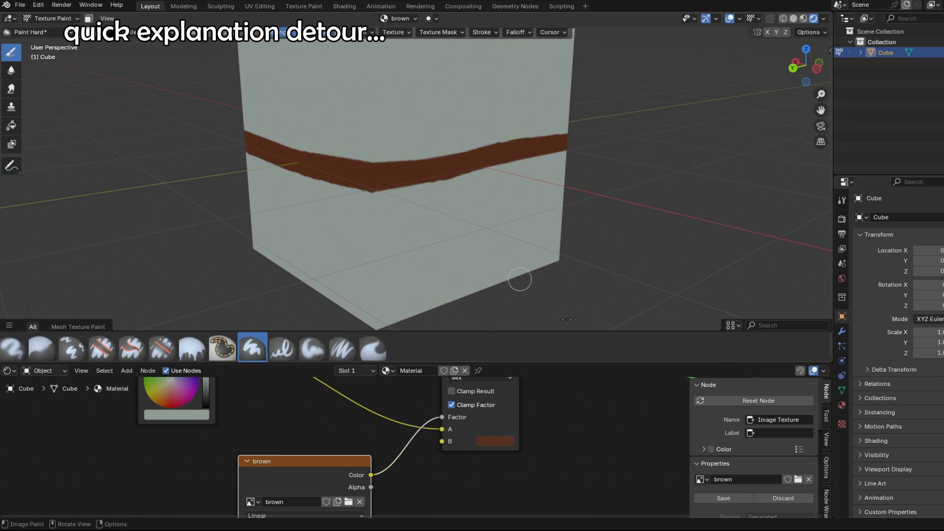
Step: Enlarge the node editor and move Material Output away from the Mix node to make room
{"action": "left_click_drag", "start_coordinate": [534, 363], "coordinate": [568, 165]}
{"action": "scroll", "coordinate": [592, 343], "scroll_direction": "down", "scroll_amount": 2}
{"action": "middle_click_drag", "start_coordinate": [592, 343], "coordinate": [424, 346]}
{"action": "scroll", "coordinate": [424, 346], "scroll_direction": "down", "scroll_amount": 3}
{"action": "left_click_drag", "start_coordinate": [602, 244], "coordinate": [463, 385]}
{"action": "key", "text": "g"}
{"action": "left_click", "coordinate": [562, 394]}
Step: Add two more colour Mix nodes in series between the first Mix node and Material Output, chained through input A
{"action": "middle_click_drag", "start_coordinate": [385, 314], "coordinate": [312, 290]}
{"action": "scroll", "coordinate": [313, 291], "scroll_direction": "up", "scroll_amount": 3}
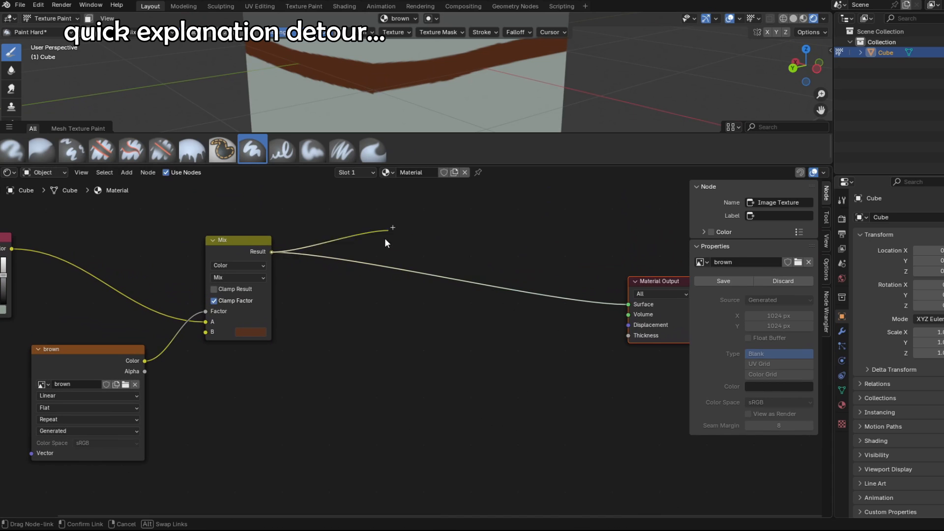
{"action": "left_click_drag", "start_coordinate": [333, 275], "coordinate": [388, 266]}
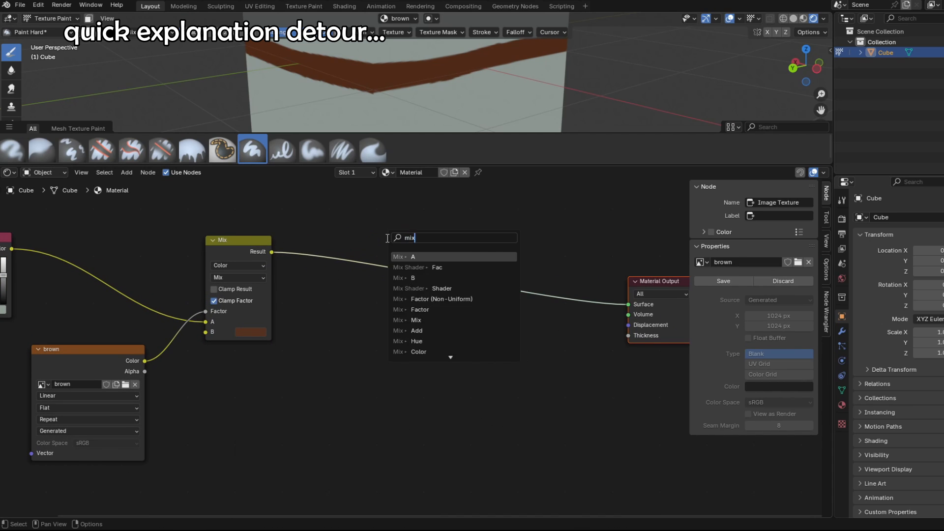
{"action": "key", "text": "Return"}
{"action": "left_click", "coordinate": [389, 247]}
{"action": "middle_click_drag", "start_coordinate": [459, 255], "coordinate": [404, 267]}
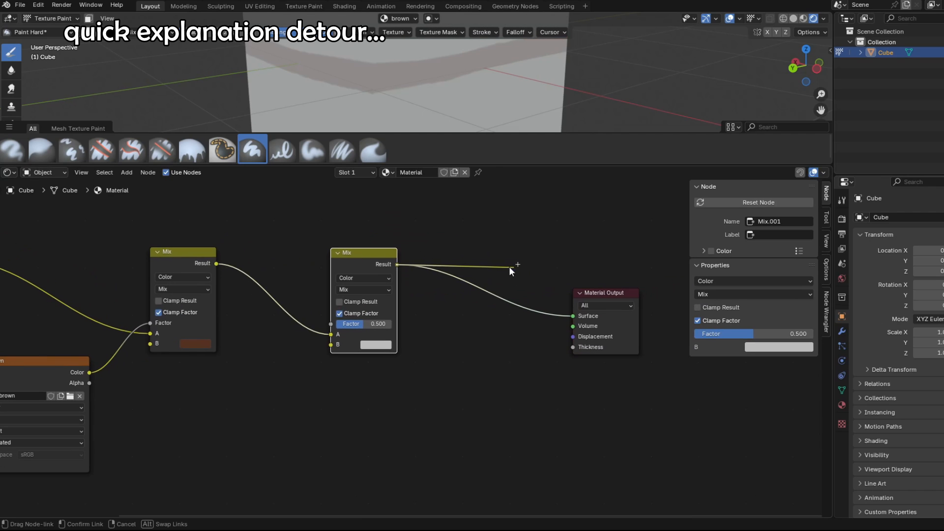
{"action": "left_click_drag", "start_coordinate": [509, 267], "coordinate": [509, 267]}
{"action": "key", "text": "Return"}
{"action": "left_click", "coordinate": [458, 253]}
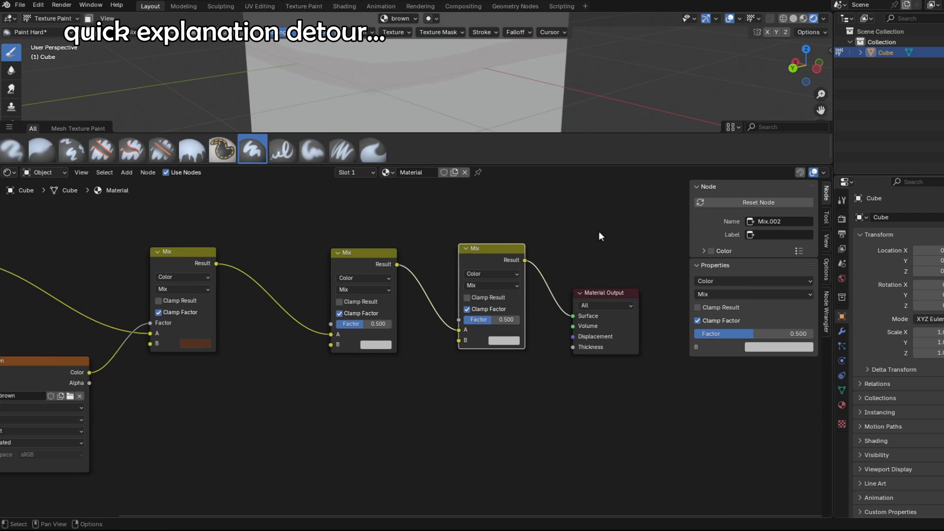
Step: Move the Material Output node farther away from the chain of three Mix nodes
{"action": "left_click_drag", "start_coordinate": [643, 239], "coordinate": [573, 364]}
{"action": "key", "text": "g"}
{"action": "left_click", "coordinate": [695, 383]}
{"action": "scroll", "coordinate": [447, 363], "scroll_direction": "down", "scroll_amount": 1}
{"action": "middle_click_drag", "start_coordinate": [448, 362], "coordinate": [381, 352]}
{"action": "key", "text": "g"}
{"action": "left_click", "coordinate": [513, 364]}
{"action": "key", "text": "g"}
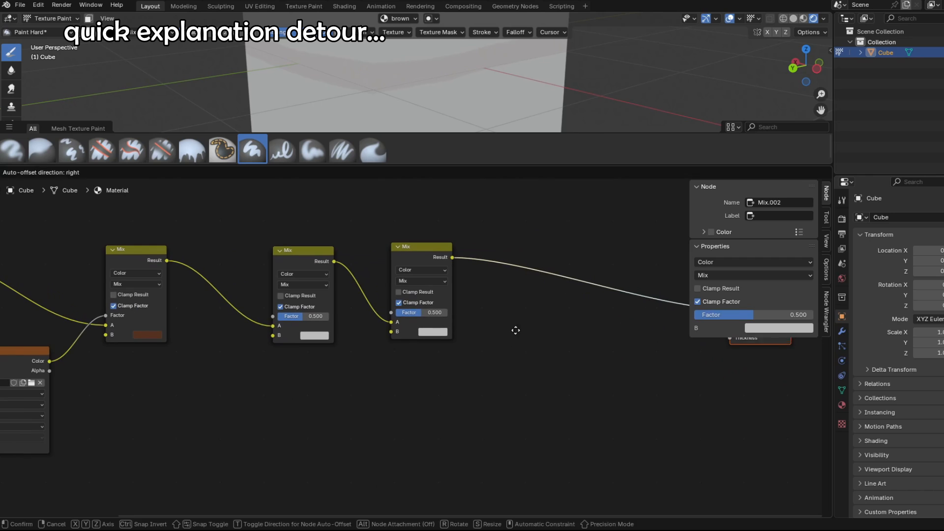
{"action": "left_click", "coordinate": [516, 334]}
Step: Hide the node editor's sidebar and space the second and third Mix nodes and Material Output evenly apart
{"action": "left_click_drag", "start_coordinate": [478, 214], "coordinate": [419, 287]}
{"action": "key", "text": "g"}
{"action": "left_click", "coordinate": [524, 324]}
{"action": "key", "text": "n"}
{"action": "key", "text": "g"}
{"action": "left_click", "coordinate": [616, 257]}
{"action": "left_click_drag", "start_coordinate": [415, 230], "coordinate": [297, 283]}
{"action": "key", "text": "g"}
{"action": "left_click", "coordinate": [575, 288]}
{"action": "left_click_drag", "start_coordinate": [577, 287], "coordinate": [605, 286]}
{"action": "left_click_drag", "start_coordinate": [767, 276], "coordinate": [688, 344]}
{"action": "key", "text": "g"}
{"action": "left_click", "coordinate": [782, 344]}
Step: Add an Image Texture node for the second Mix node and place a duplicate of it for the third
{"action": "middle_click_drag", "start_coordinate": [321, 327], "coordinate": [384, 283]}
{"action": "key", "text": "shift+a"}
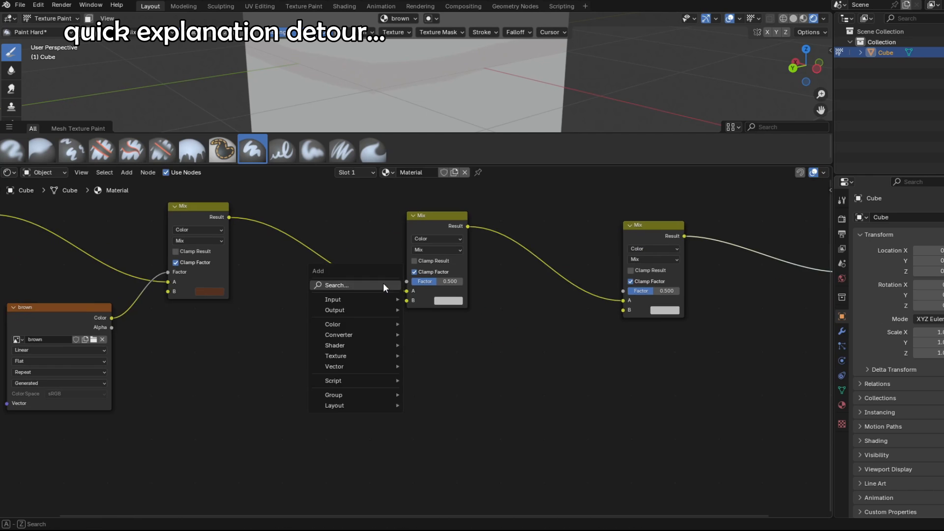
{"action": "left_click", "coordinate": [383, 284]}
{"action": "type", "text": "im"}
{"action": "key", "text": "Return"}
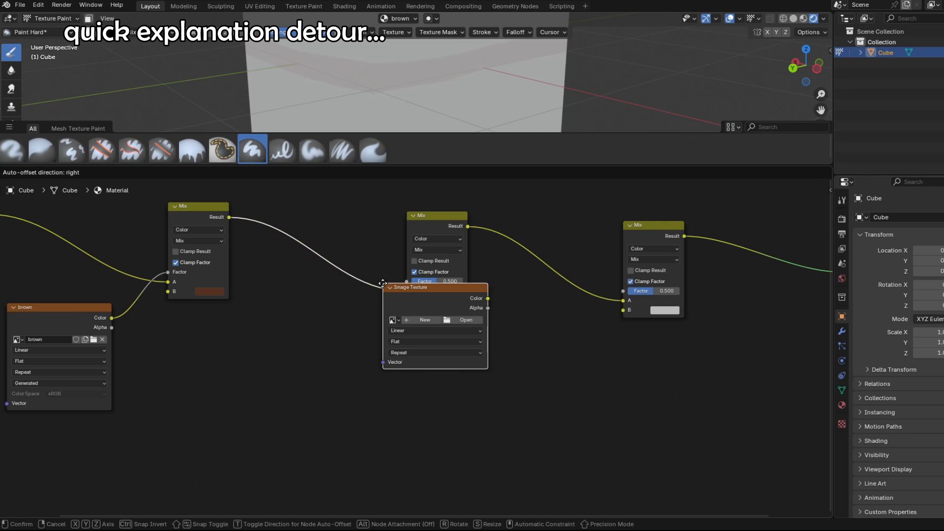
{"action": "left_click", "coordinate": [219, 326]}
{"action": "key", "text": "shift+d"}
{"action": "left_click", "coordinate": [509, 362]}
Step: Create a new 1024 px image named darks in the first empty Image Texture node
{"action": "middle_click_drag", "start_coordinate": [396, 330], "coordinate": [411, 328]}
{"action": "scroll", "coordinate": [349, 326], "scroll_direction": "up", "scroll_amount": 3}
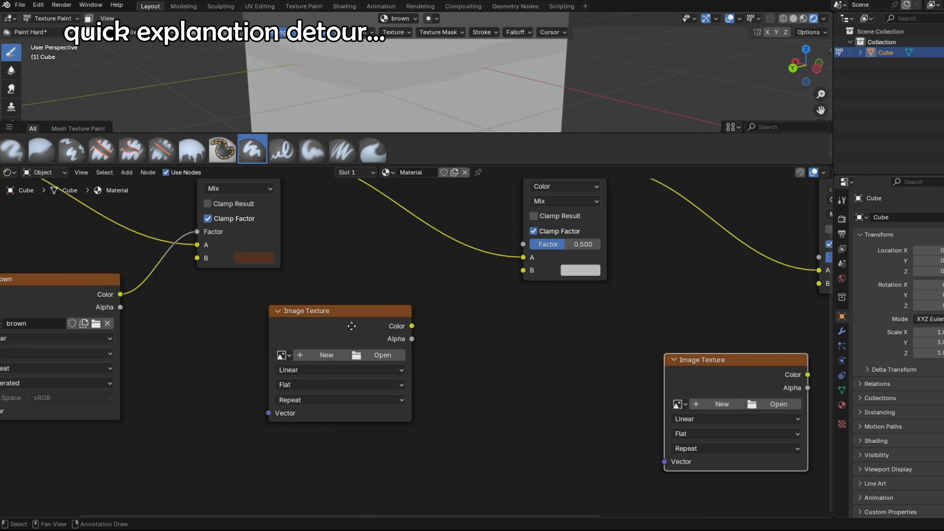
{"action": "left_click", "coordinate": [361, 358]}
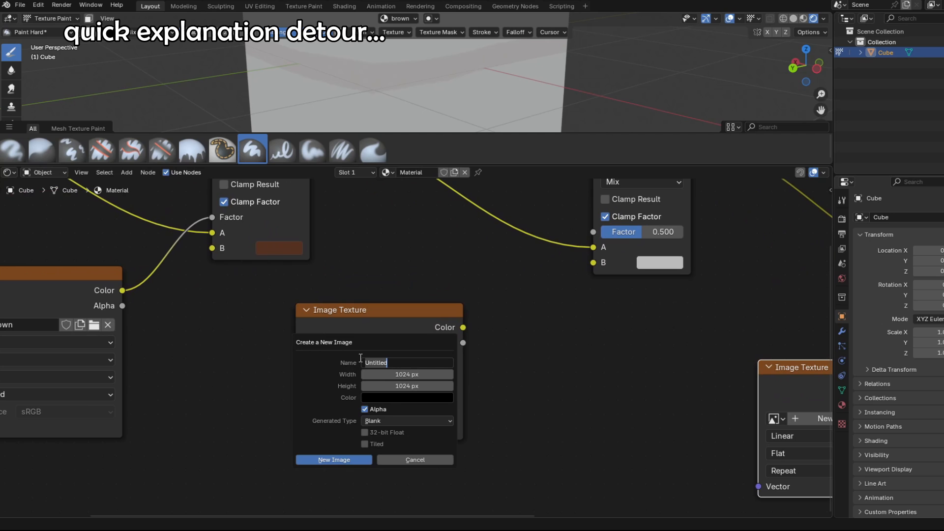
{"action": "key", "text": "Return"}
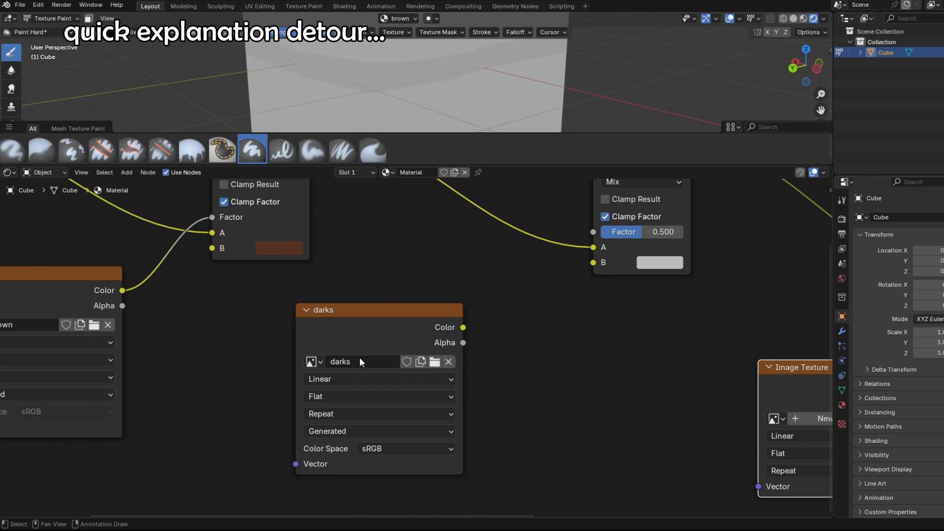
Step: Create a new 1024 px image named brights in the duplicated Image Texture node
{"action": "middle_click_drag", "start_coordinate": [713, 365], "coordinate": [427, 325]}
{"action": "scroll", "coordinate": [418, 354], "scroll_direction": "up", "scroll_amount": 2}
{"action": "left_click", "coordinate": [540, 377]}
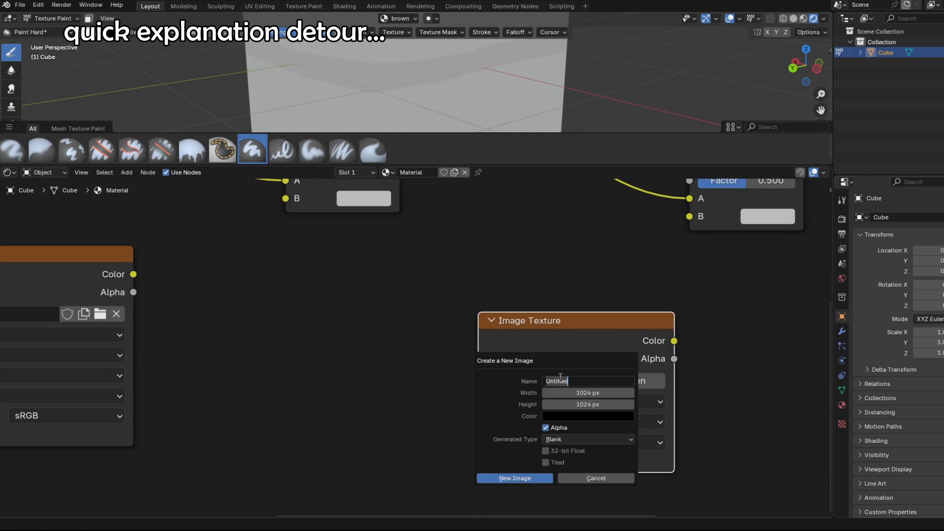
{"action": "type", "text": "brights"}
{"action": "key", "text": "Return"}
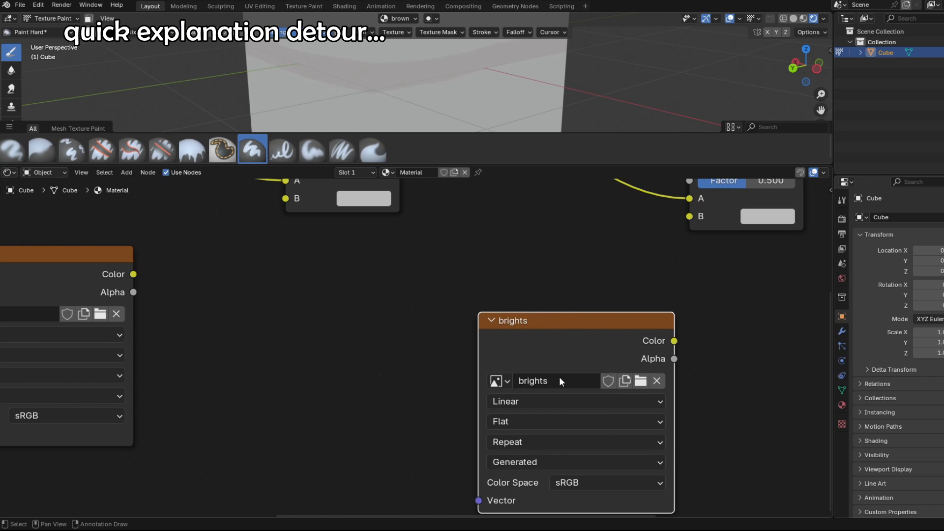
Step: Connect the darks texture's Color to the second Mix node's Factor and the brights texture's Color to the third Mix node's Factor
{"action": "scroll", "coordinate": [559, 376], "scroll_direction": "down", "scroll_amount": 3}
{"action": "scroll", "coordinate": [361, 372], "scroll_direction": "up", "scroll_amount": 2}
{"action": "left_click_drag", "start_coordinate": [351, 387], "coordinate": [471, 298]}
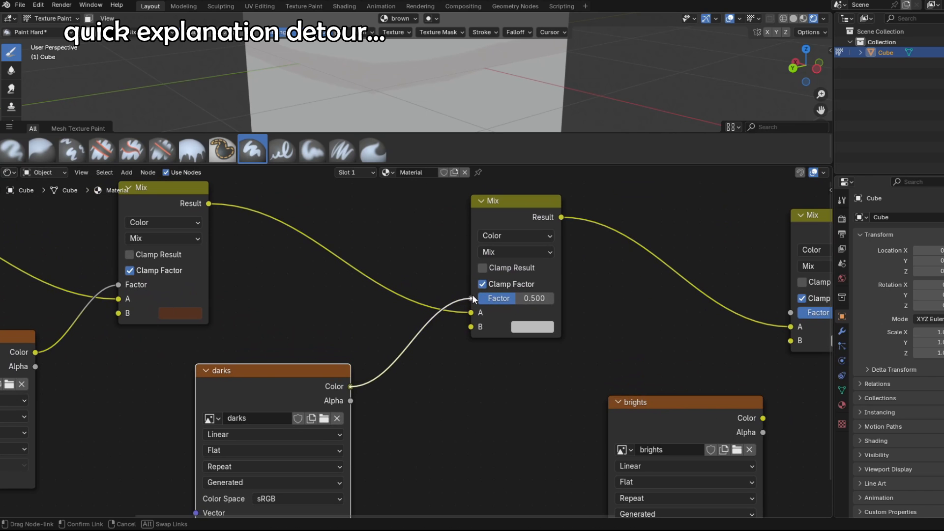
{"action": "scroll", "coordinate": [535, 353], "scroll_direction": "right", "scroll_amount": 5}
{"action": "left_click_drag", "start_coordinate": [555, 427], "coordinate": [580, 329]}
Step: Move the third Mix node and the Material Output together farther away from the second Mix node
{"action": "scroll", "coordinate": [609, 320], "scroll_direction": "down", "scroll_amount": 4}
{"action": "middle_click_drag", "start_coordinate": [610, 320], "coordinate": [503, 349]}
{"action": "left_click_drag", "start_coordinate": [741, 269], "coordinate": [512, 348]}
{"action": "key", "text": "g"}
{"action": "left_click", "coordinate": [586, 351]}
Step: Add a Hue/Saturation/Value node fed by the first Mix node's Result and link its Color to the second Mix node's B input
{"action": "middle_click_drag", "start_coordinate": [406, 318], "coordinate": [556, 320]}
{"action": "scroll", "coordinate": [373, 342], "scroll_direction": "up", "scroll_amount": 2}
{"action": "left_click_drag", "start_coordinate": [151, 250], "coordinate": [277, 337]}
{"action": "type", "text": "hue"}
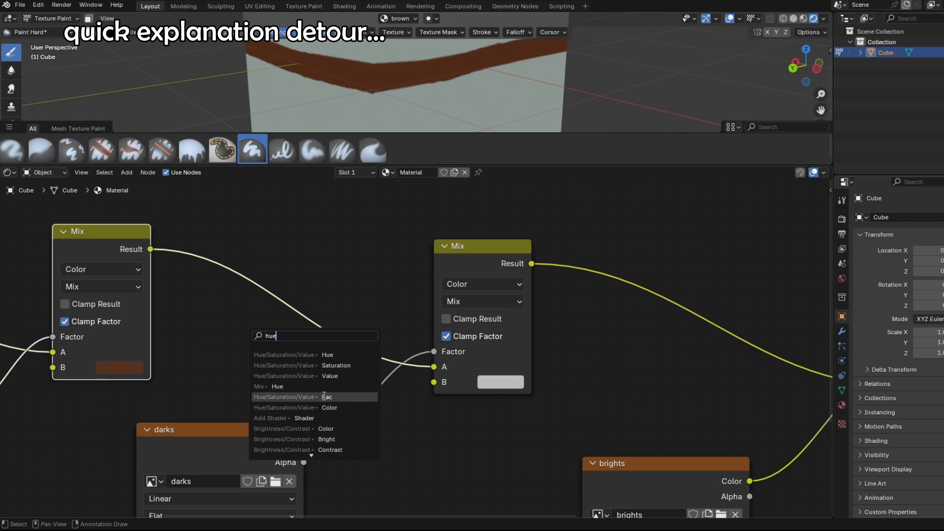
{"action": "left_click", "coordinate": [331, 408]}
{"action": "left_click", "coordinate": [250, 404]}
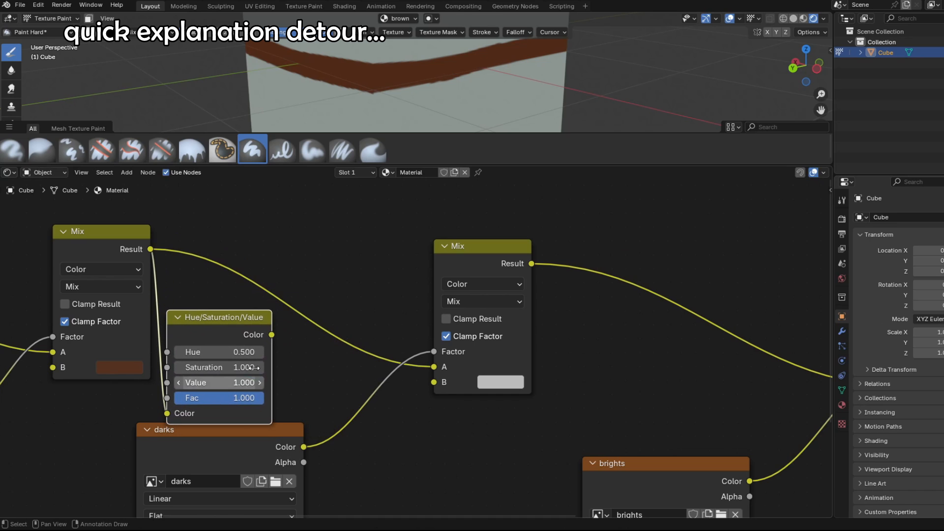
{"action": "left_click_drag", "start_coordinate": [430, 390], "coordinate": [431, 391]}
Step: Reposition the darks texture node and the Hue/Saturation/Value node so they sit clear of each other between the first two Mix nodes
{"action": "scroll", "coordinate": [406, 434], "scroll_direction": "down", "scroll_amount": 5}
{"action": "middle_click_drag", "start_coordinate": [406, 435], "coordinate": [425, 371]}
{"action": "left_click_drag", "start_coordinate": [329, 372], "coordinate": [328, 425]}
{"action": "left_click_drag", "start_coordinate": [307, 299], "coordinate": [340, 324]}
Step: Duplicate the Hue/Saturation/Value node and wire it between the second Mix node's Result and the third Mix node's B input
{"action": "middle_click_drag", "start_coordinate": [441, 326], "coordinate": [297, 331]}
{"action": "key", "text": "shift+d"}
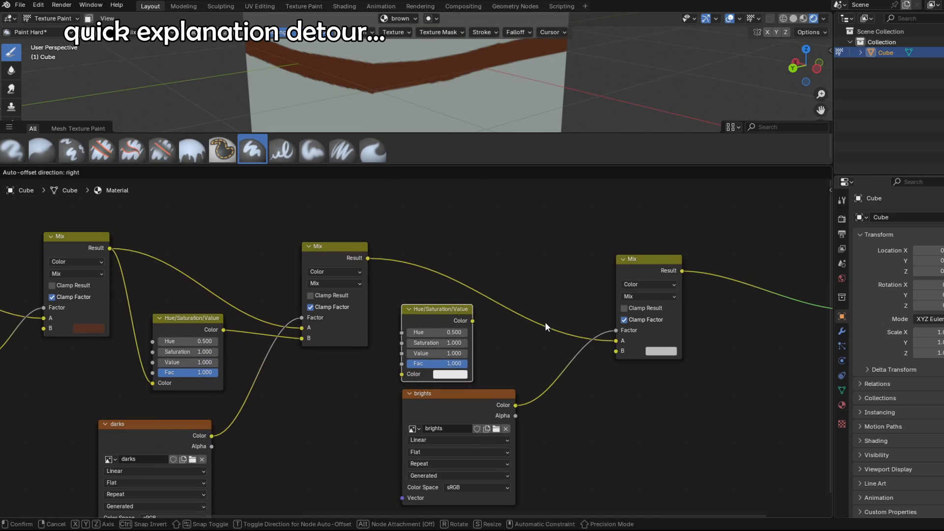
{"action": "left_click", "coordinate": [545, 322]}
{"action": "left_click_drag", "start_coordinate": [367, 259], "coordinate": [402, 374]}
{"action": "left_click_drag", "start_coordinate": [440, 308], "coordinate": [472, 305]}
{"action": "scroll", "coordinate": [668, 265], "scroll_direction": "down", "scroll_amount": 4}
{"action": "middle_click_drag", "start_coordinate": [791, 258], "coordinate": [665, 289]}
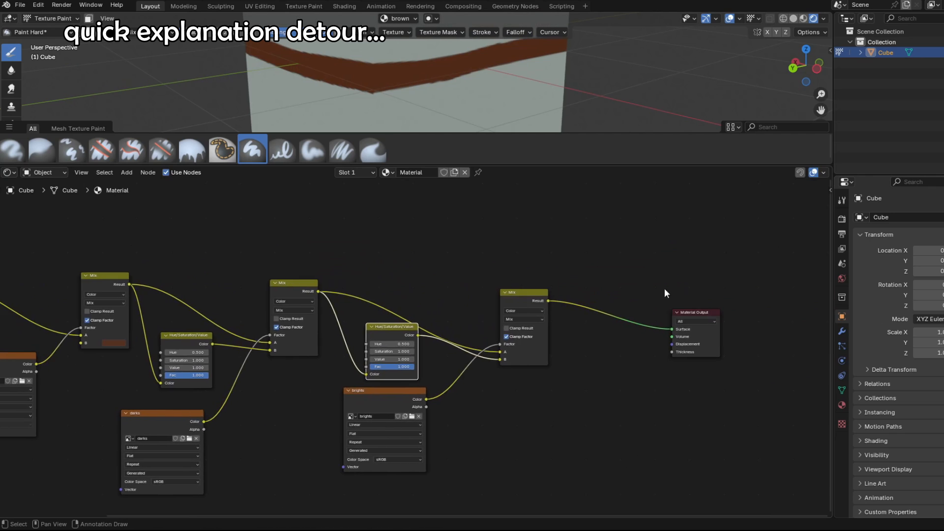
Step: Set the Value to 0.6 on the first Hue/Saturation/Value node and to 1.6 on the second one
{"action": "left_click_drag", "start_coordinate": [372, 464], "coordinate": [372, 465]}
{"action": "scroll", "coordinate": [393, 334], "scroll_direction": "up", "scroll_amount": 5}
{"action": "left_click", "coordinate": [397, 403]}
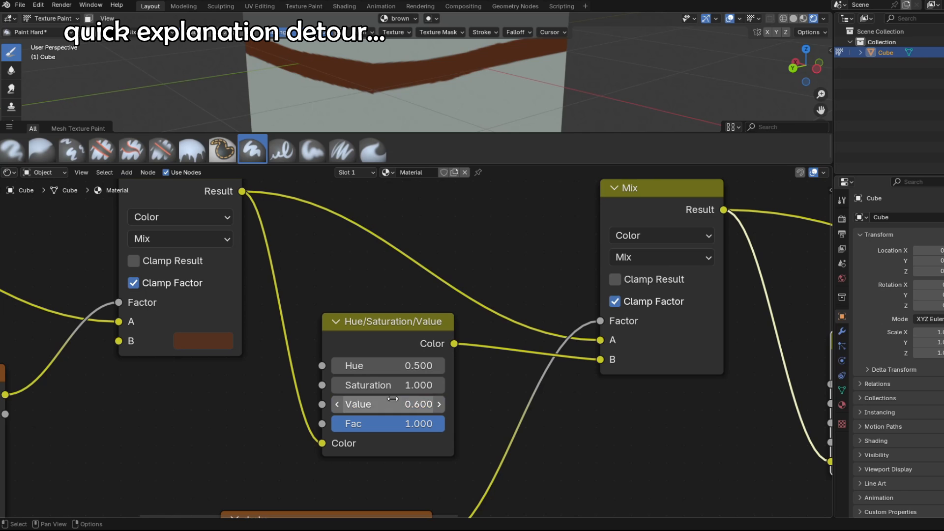
{"action": "scroll", "coordinate": [418, 388], "scroll_direction": "down", "scroll_amount": 5}
{"action": "middle_click_drag", "start_coordinate": [641, 395], "coordinate": [330, 401]}
{"action": "scroll", "coordinate": [467, 415], "scroll_direction": "up", "scroll_amount": 3}
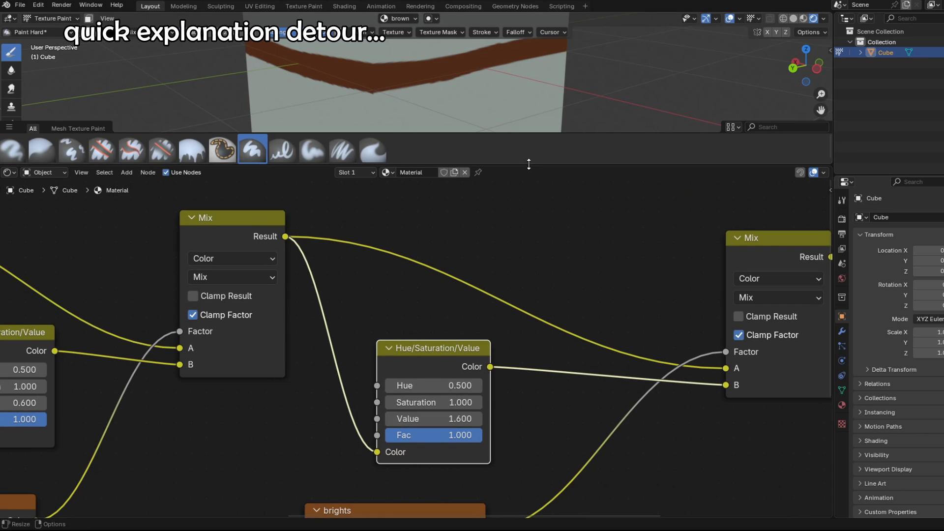
Step: Enlarge the 3D viewport and make darks the active paint texture, bringing the cube's brown stripe into close view
{"action": "left_click_drag", "start_coordinate": [566, 166], "coordinate": [566, 368]}
{"action": "middle_click_drag", "start_coordinate": [434, 104], "coordinate": [437, 156]}
{"action": "left_click", "coordinate": [404, 19]}
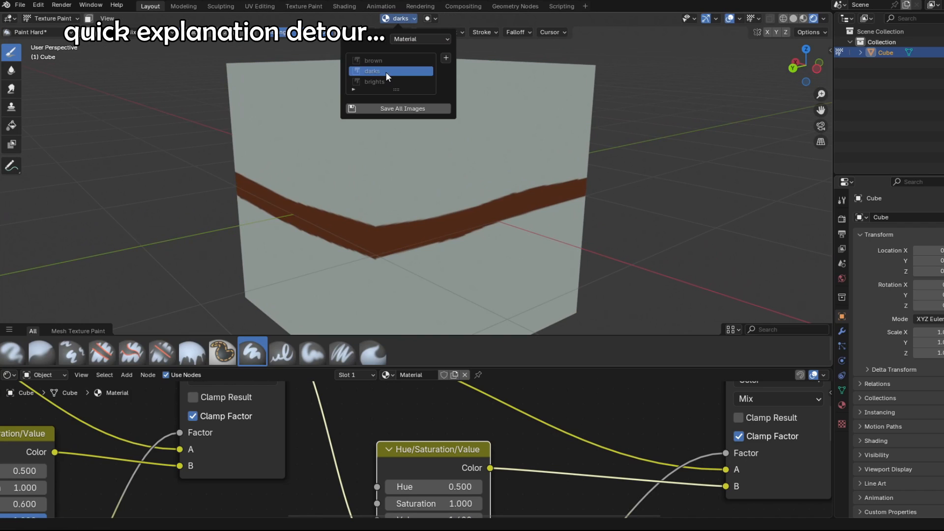
{"action": "scroll", "coordinate": [509, 156], "scroll_direction": "up", "scroll_amount": 4}
{"action": "middle_click_drag", "start_coordinate": [508, 156], "coordinate": [241, 214]}
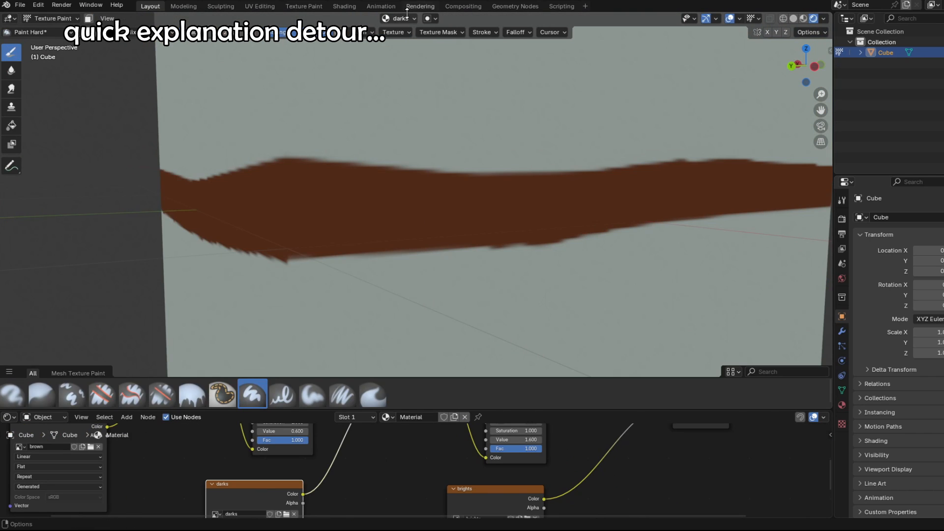
{"action": "left_click", "coordinate": [401, 18]}
{"action": "middle_click_drag", "start_coordinate": [363, 497], "coordinate": [471, 456]}
{"action": "scroll", "coordinate": [402, 470], "scroll_direction": "up", "scroll_amount": 1}
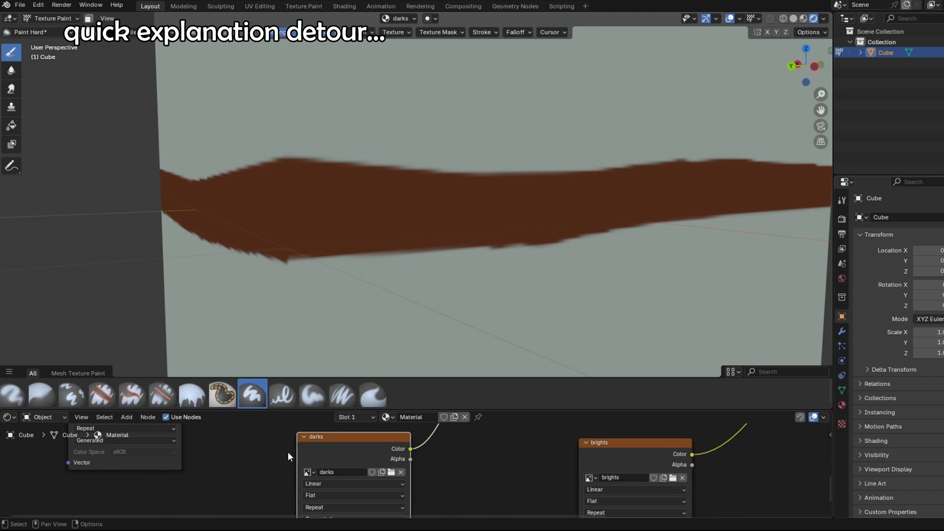
Step: Adjust the brush strength, shrink the brush and start painting shadow along the brown stripe's lower edge
{"action": "middle_click_drag", "start_coordinate": [283, 244], "coordinate": [291, 239]}
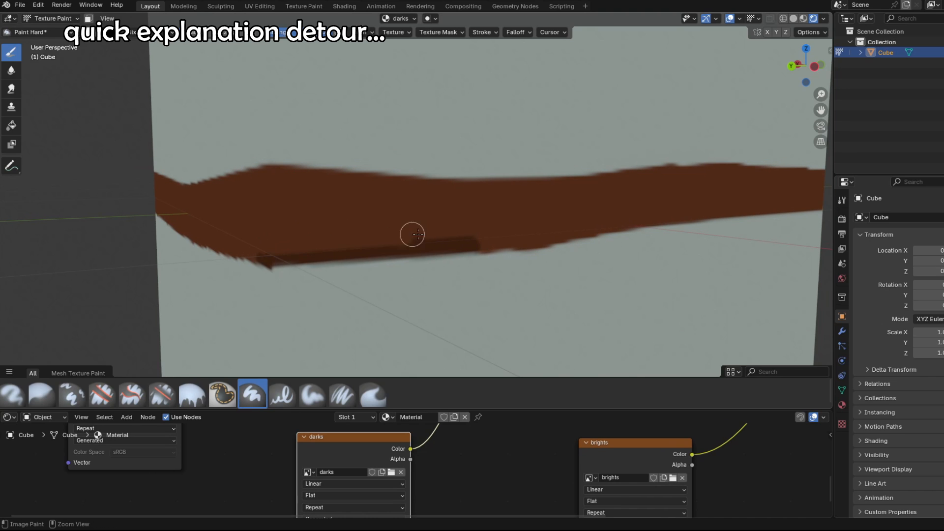
{"action": "middle_click_drag", "start_coordinate": [418, 234], "coordinate": [331, 231]}
{"action": "key", "text": "shift+f"}
{"action": "left_click", "coordinate": [394, 236]}
{"action": "key", "text": "f"}
{"action": "left_click", "coordinate": [344, 233]}
{"action": "scroll", "coordinate": [417, 229], "scroll_direction": "down", "scroll_amount": 2}
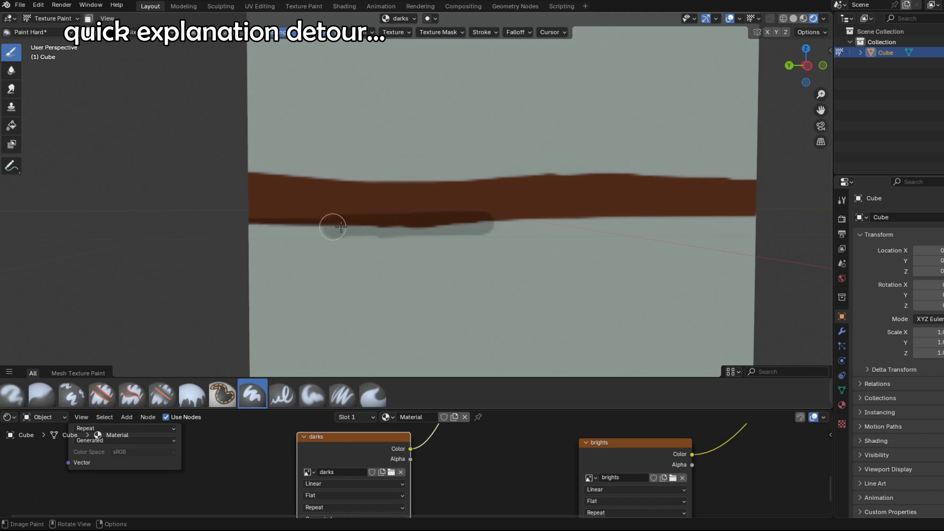
{"action": "key", "text": "f"}
{"action": "left_click", "coordinate": [382, 223]}
{"action": "left_click_drag", "start_coordinate": [388, 222], "coordinate": [373, 222]}
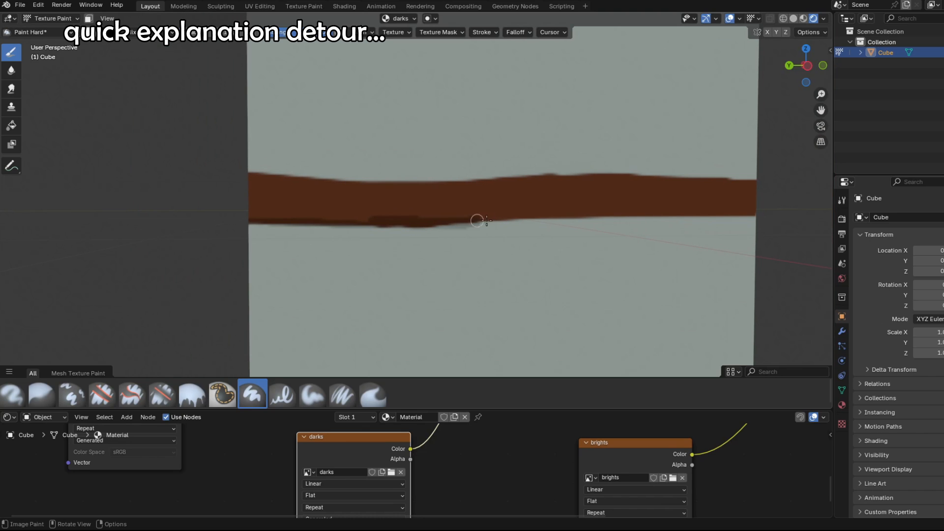
Step: Continue the dark shadow along the lower edge of the brown stripe around the remaining faces of the cube
{"action": "middle_click_drag", "start_coordinate": [508, 212], "coordinate": [429, 222]}
{"action": "middle_click_drag", "start_coordinate": [333, 237], "coordinate": [344, 295], "text": "ctrl"}
{"action": "middle_click_drag", "start_coordinate": [432, 243], "coordinate": [560, 238]}
{"action": "middle_click_drag", "start_coordinate": [373, 285], "coordinate": [191, 228], "text": "ctrl"}
{"action": "middle_click_drag", "start_coordinate": [401, 233], "coordinate": [204, 227]}
{"action": "scroll", "coordinate": [400, 227], "scroll_direction": "down", "scroll_amount": 5}
{"action": "middle_click_drag", "start_coordinate": [275, 216], "coordinate": [389, 209]}
{"action": "scroll", "coordinate": [287, 198], "scroll_direction": "up", "scroll_amount": 5}
{"action": "middle_click_drag", "start_coordinate": [287, 198], "coordinate": [295, 198]}
{"action": "scroll", "coordinate": [618, 228], "scroll_direction": "down", "scroll_amount": 5}
{"action": "mouse_move", "coordinate": [383, 231]}
{"action": "middle_mouse_down"}
{"action": "mouse_move", "coordinate": [512, 238]}
{"action": "mouse_move", "coordinate": [492, 236]}
{"action": "middle_mouse_up"}
{"action": "scroll", "coordinate": [511, 237], "scroll_direction": "up", "scroll_amount": 4}
{"action": "left_click_drag", "start_coordinate": [223, 225], "coordinate": [445, 229]}
{"action": "scroll", "coordinate": [537, 214], "scroll_direction": "down", "scroll_amount": 6}
{"action": "middle_click_drag", "start_coordinate": [550, 215], "coordinate": [478, 206]}
{"action": "scroll", "coordinate": [478, 210], "scroll_direction": "up", "scroll_amount": 5}
{"action": "scroll", "coordinate": [479, 206], "scroll_direction": "up", "scroll_amount": 3}
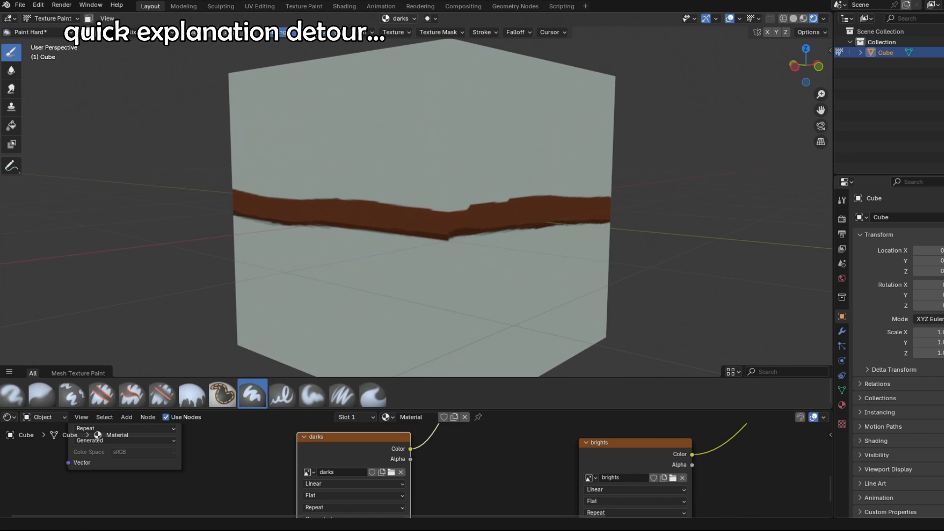
Step: Switch painting to the brown texture, resize the brush and smooth the stepped upper edge of the stripe
{"action": "left_click", "coordinate": [399, 19]}
{"action": "left_click", "coordinate": [395, 63]}
{"action": "mouse_move", "coordinate": [527, 164]}
{"action": "middle_mouse_down", "text": "shift"}
{"action": "mouse_move", "coordinate": [497, 160]}
{"action": "mouse_move", "coordinate": [450, 177]}
{"action": "middle_mouse_up", "text": "shift"}
{"action": "scroll", "coordinate": [442, 182], "scroll_direction": "up", "scroll_amount": 1}
{"action": "key", "text": "f"}
{"action": "left_click", "coordinate": [388, 217]}
{"action": "middle_click_drag", "start_coordinate": [346, 234], "coordinate": [292, 201]}
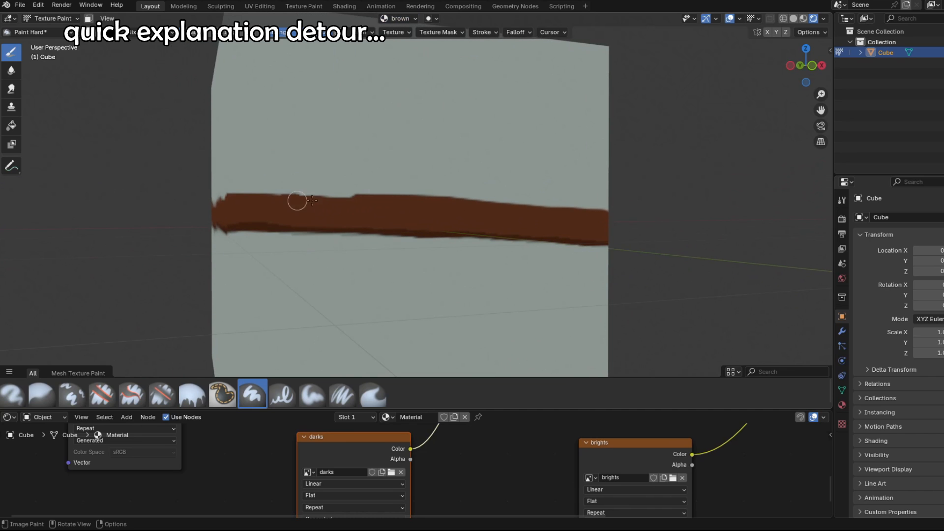
{"action": "mouse_move", "coordinate": [395, 207]}
{"action": "middle_mouse_down"}
{"action": "mouse_move", "coordinate": [375, 201]}
{"action": "mouse_move", "coordinate": [392, 197]}
{"action": "middle_mouse_up"}
{"action": "scroll", "coordinate": [317, 213], "scroll_direction": "down", "scroll_amount": 4}
Step: Switch painting back to the darks texture and examine how the two Hue/Saturation/Value nodes are set up in the node tree
{"action": "left_click", "coordinate": [396, 16]}
{"action": "left_click", "coordinate": [388, 71]}
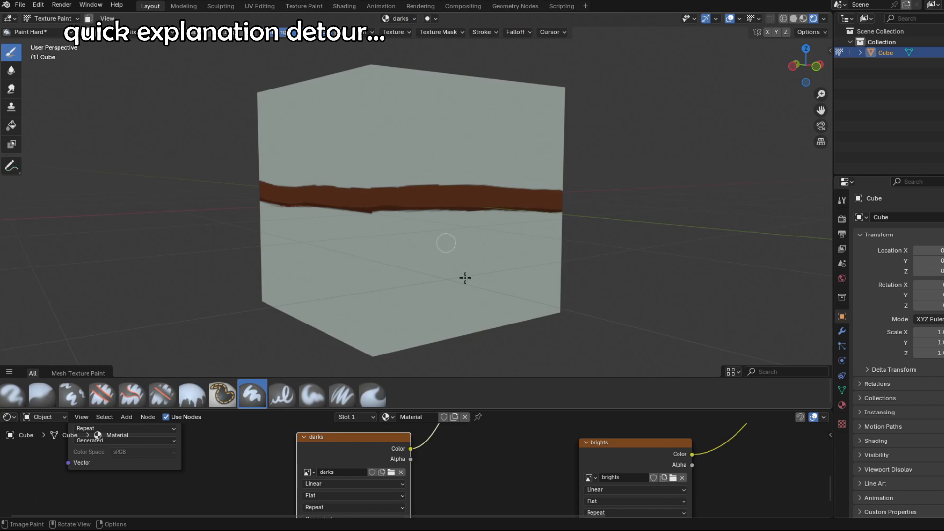
{"action": "middle_click_drag", "start_coordinate": [443, 457], "coordinate": [423, 471]}
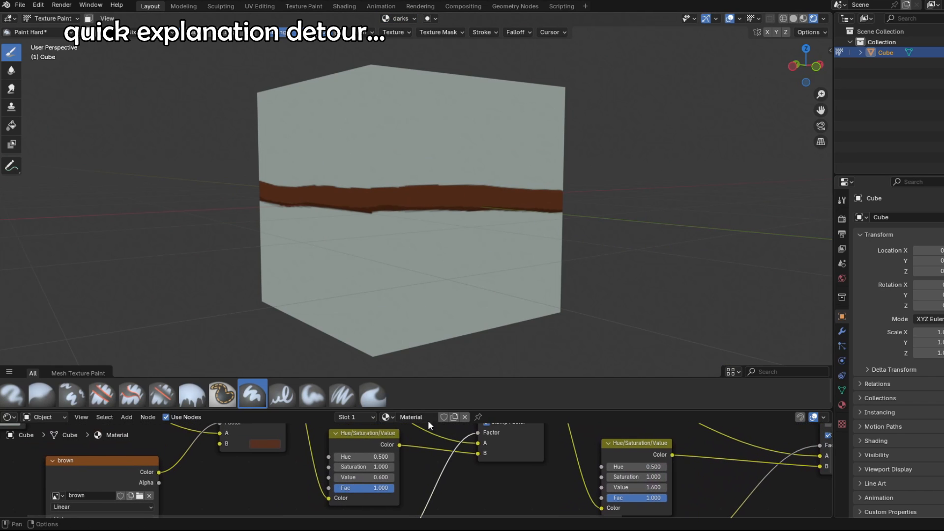
{"action": "left_click_drag", "start_coordinate": [422, 408], "coordinate": [421, 357]}
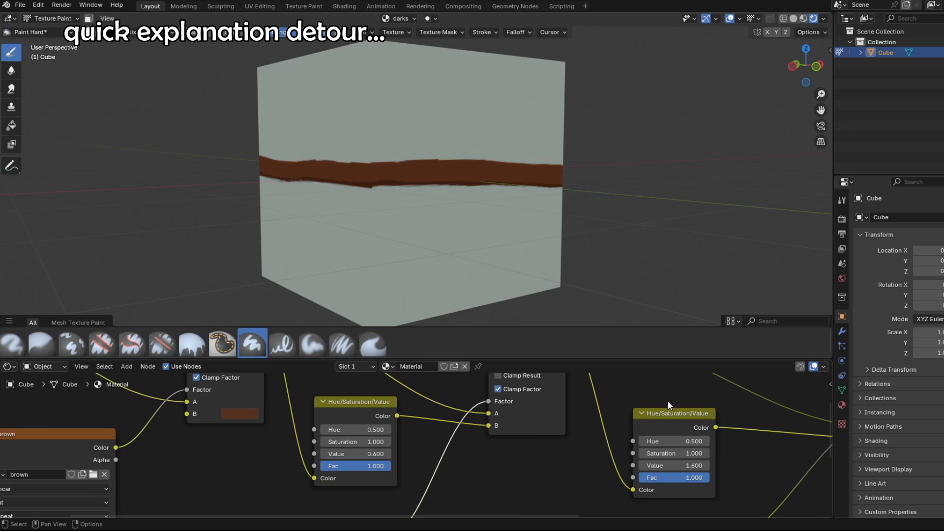
{"action": "middle_click_drag", "start_coordinate": [667, 400], "coordinate": [413, 379]}
{"action": "left_click_drag", "start_coordinate": [497, 360], "coordinate": [497, 452]}
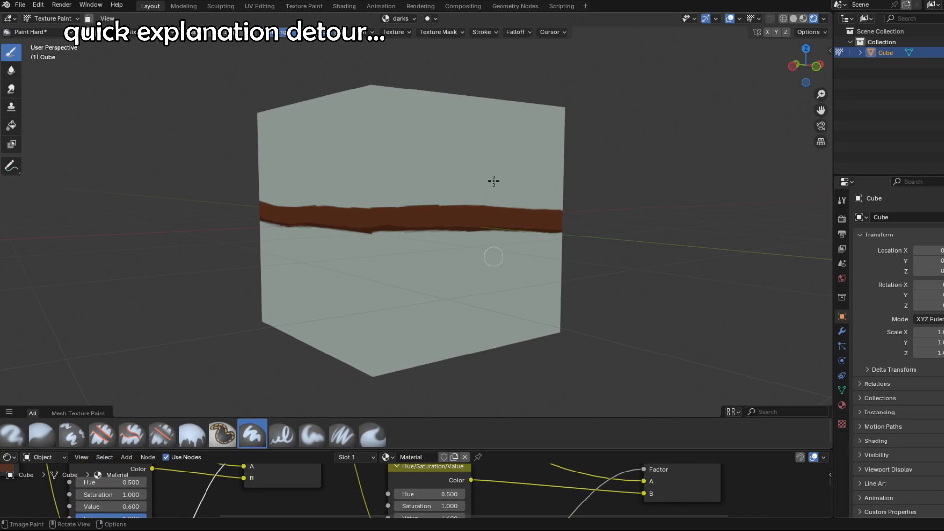
Step: Make brights the active paint texture and set the brush to 1.0 strength with a smaller size
{"action": "left_click", "coordinate": [402, 18]}
{"action": "left_click", "coordinate": [382, 82]}
{"action": "scroll", "coordinate": [348, 238], "scroll_direction": "up", "scroll_amount": 8}
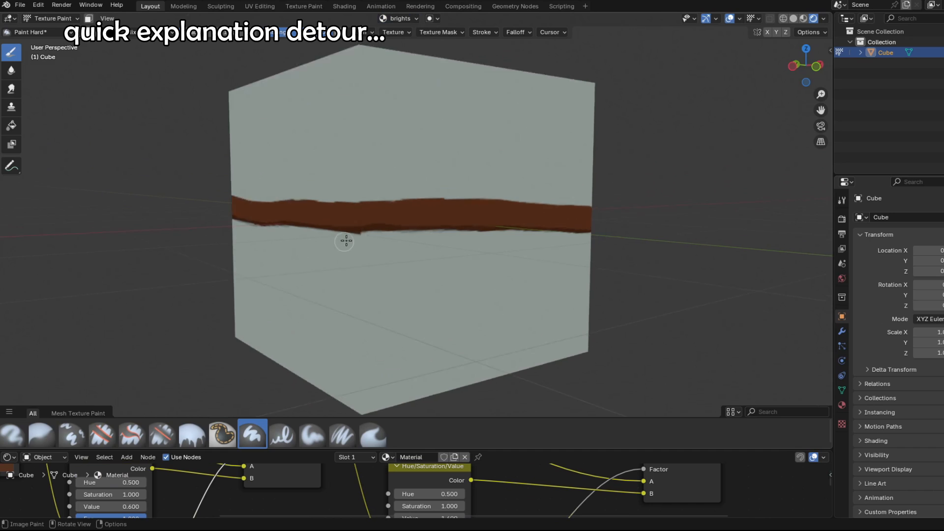
{"action": "key", "text": "shift+f"}
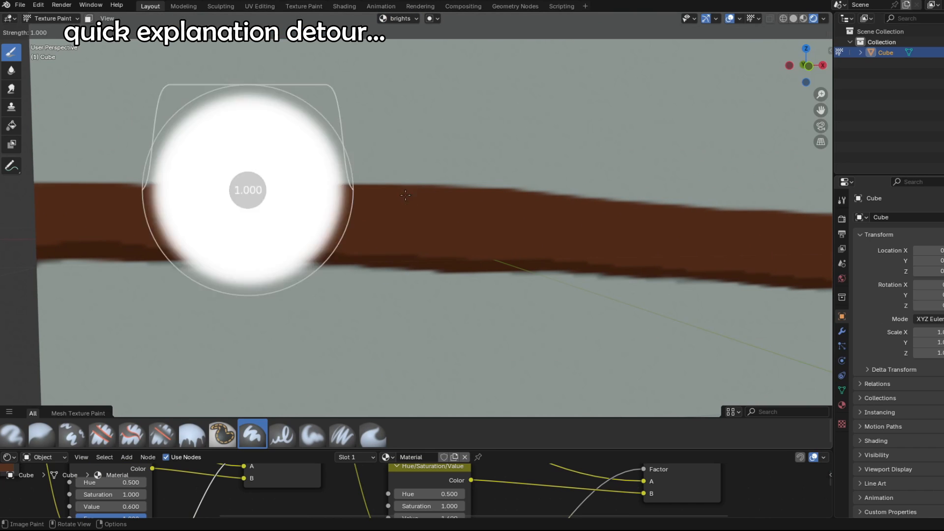
{"action": "left_click", "coordinate": [266, 190]}
{"action": "scroll", "coordinate": [347, 202], "scroll_direction": "down", "scroll_amount": 3}
{"action": "key", "text": "f"}
{"action": "left_click", "coordinate": [314, 203]}
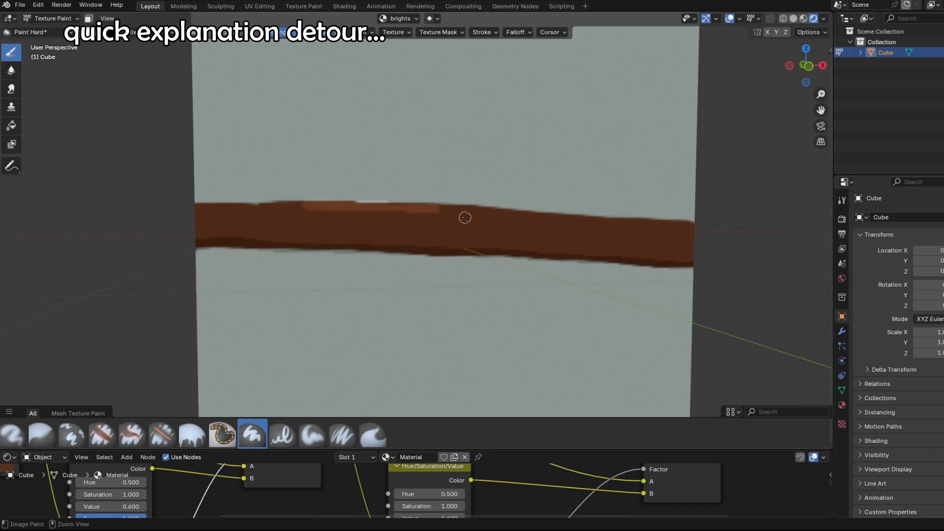
Step: Paint a bright highlight along the upper edge of the brown stripe around all sides of the cube, undoing the last stray stroke
{"action": "middle_click_drag", "start_coordinate": [465, 217], "coordinate": [297, 207], "text": "shift"}
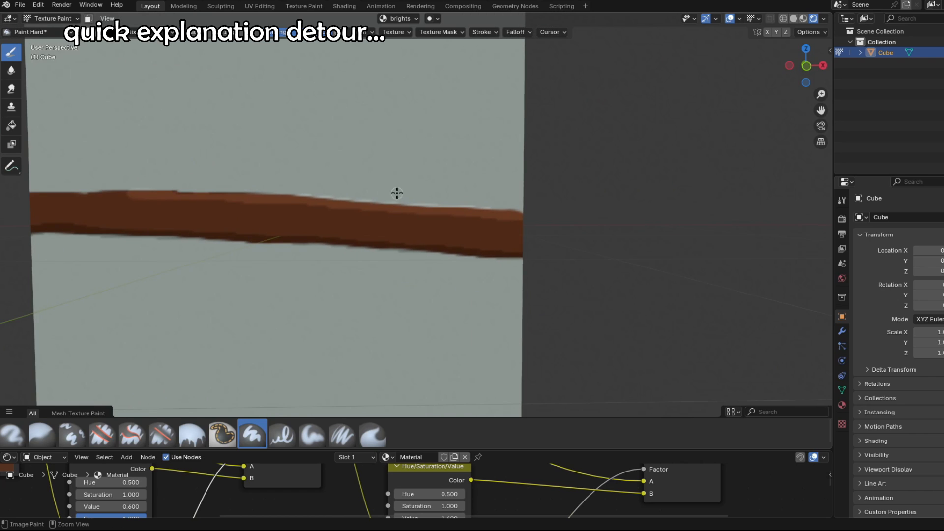
{"action": "scroll", "coordinate": [391, 192], "scroll_direction": "down", "scroll_amount": 4}
{"action": "middle_click_drag", "start_coordinate": [391, 192], "coordinate": [413, 210]}
{"action": "scroll", "coordinate": [281, 216], "scroll_direction": "up", "scroll_amount": 3}
{"action": "mouse_move", "coordinate": [281, 211]}
{"action": "middle_mouse_down"}
{"action": "mouse_move", "coordinate": [370, 217]}
{"action": "mouse_move", "coordinate": [47, 246]}
{"action": "middle_mouse_up"}
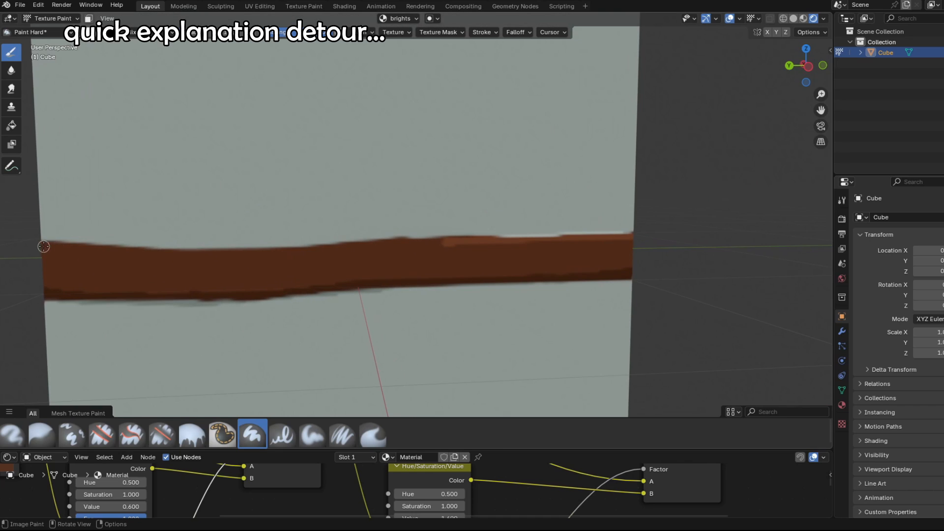
{"action": "scroll", "coordinate": [421, 236], "scroll_direction": "down", "scroll_amount": 2}
{"action": "middle_click_drag", "start_coordinate": [198, 242], "coordinate": [295, 242]}
{"action": "scroll", "coordinate": [295, 242], "scroll_direction": "up", "scroll_amount": 1}
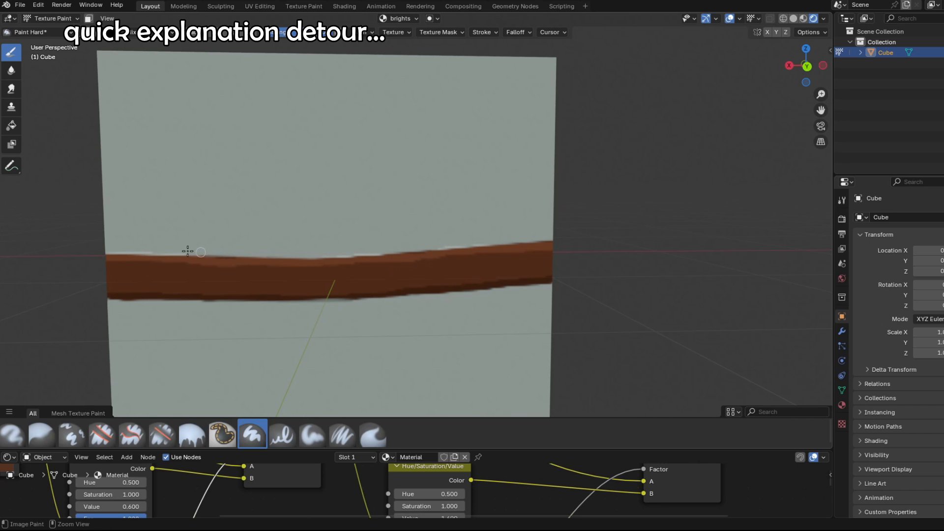
{"action": "scroll", "coordinate": [219, 269], "scroll_direction": "down", "scroll_amount": 4}
{"action": "middle_click_drag", "start_coordinate": [220, 269], "coordinate": [574, 268]}
{"action": "scroll", "coordinate": [341, 256], "scroll_direction": "up", "scroll_amount": 5}
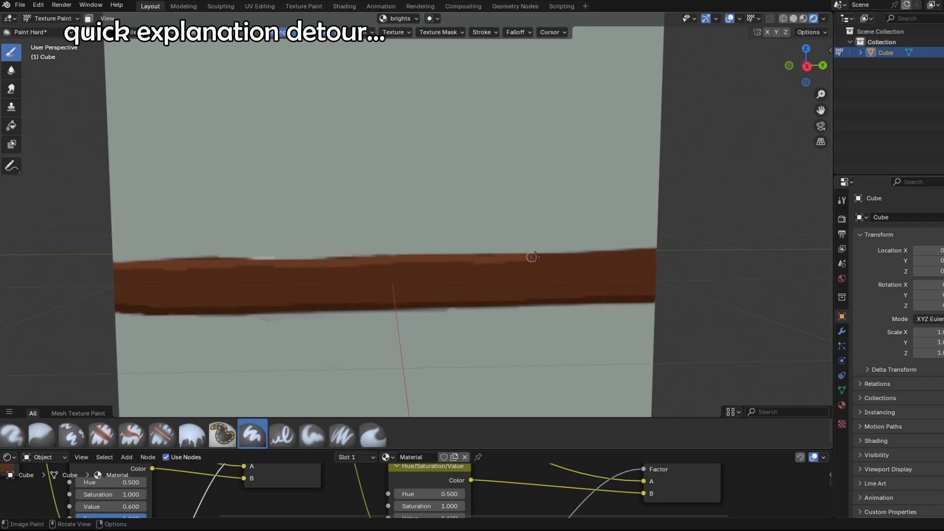
{"action": "scroll", "coordinate": [432, 273], "scroll_direction": "down", "scroll_amount": 6}
{"action": "middle_click_drag", "start_coordinate": [344, 274], "coordinate": [526, 273]}
{"action": "scroll", "coordinate": [460, 271], "scroll_direction": "up", "scroll_amount": 6}
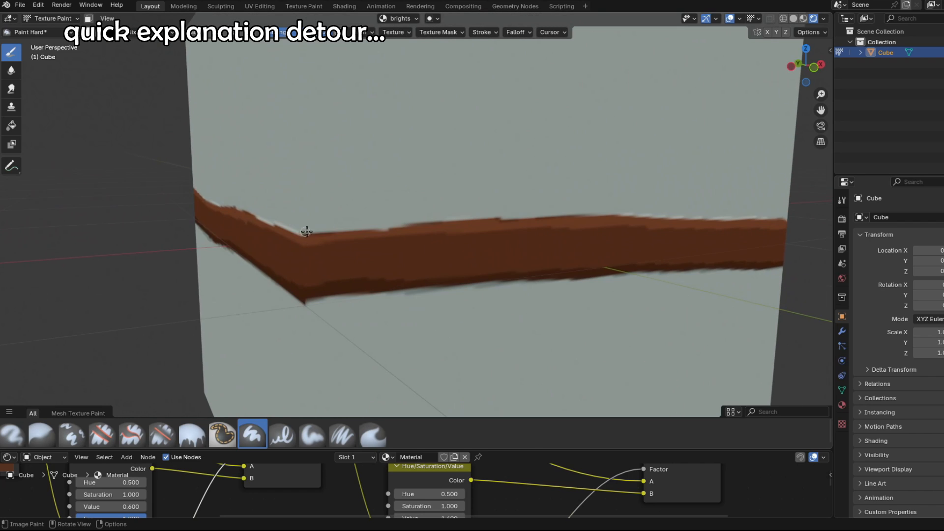
{"action": "key", "text": "ctrl+z"}
{"action": "scroll", "coordinate": [480, 221], "scroll_direction": "down", "scroll_amount": 5}
{"action": "middle_click_drag", "start_coordinate": [480, 221], "coordinate": [449, 211], "text": "shift"}
{"action": "scroll", "coordinate": [448, 211], "scroll_direction": "up", "scroll_amount": 1}
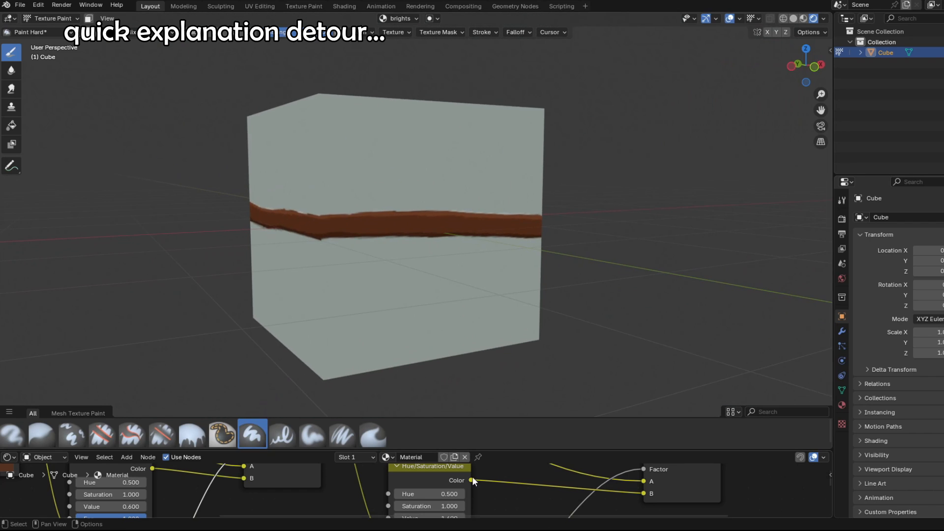
Step: Set the second Hue/Saturation/Value node's Saturation to 0.8 and its Value to 1.85
{"action": "middle_click_drag", "start_coordinate": [496, 469], "coordinate": [502, 496]}
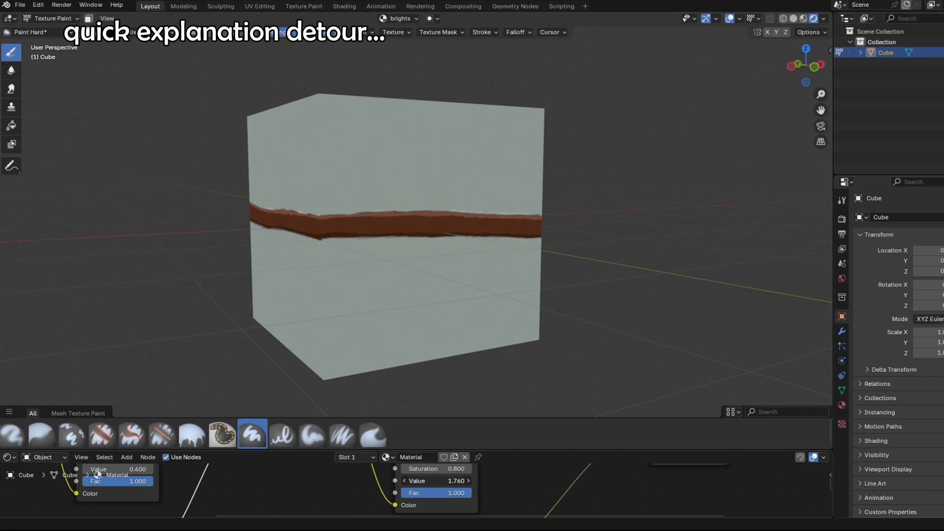
{"action": "scroll", "coordinate": [465, 307], "scroll_direction": "down", "scroll_amount": 6}
{"action": "middle_click_drag", "start_coordinate": [465, 308], "coordinate": [397, 320]}
{"action": "middle_click_drag", "start_coordinate": [454, 283], "coordinate": [423, 291]}
Step: Hide the viewport overlays and inspect the shaded stripe from several sides of the cube
{"action": "key", "text": "shift+alt+z"}
{"action": "middle_click_drag", "start_coordinate": [484, 265], "coordinate": [341, 270]}
{"action": "scroll", "coordinate": [457, 248], "scroll_direction": "up", "scroll_amount": 2}
{"action": "scroll", "coordinate": [461, 247], "scroll_direction": "up", "scroll_amount": 6}
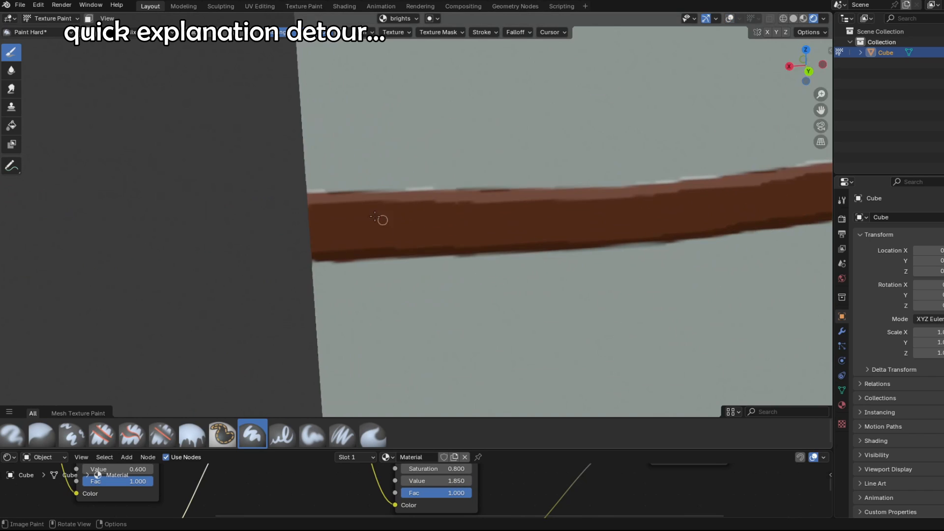
{"action": "middle_click_drag", "start_coordinate": [455, 199], "coordinate": [505, 211]}
{"action": "scroll", "coordinate": [328, 203], "scroll_direction": "down", "scroll_amount": 4}
{"action": "mouse_move", "coordinate": [339, 197]}
{"action": "middle_mouse_down"}
{"action": "mouse_move", "coordinate": [311, 201]}
{"action": "mouse_move", "coordinate": [339, 182]}
{"action": "middle_mouse_up"}
{"action": "scroll", "coordinate": [311, 200], "scroll_direction": "up", "scroll_amount": 2}
{"action": "scroll", "coordinate": [344, 148], "scroll_direction": "up", "scroll_amount": 1}
{"action": "middle_click_drag", "start_coordinate": [348, 84], "coordinate": [413, 71]}
Step: Switch painting to the darks texture and add short dark marks in the middle of the stripe on different faces
{"action": "left_click", "coordinate": [399, 18]}
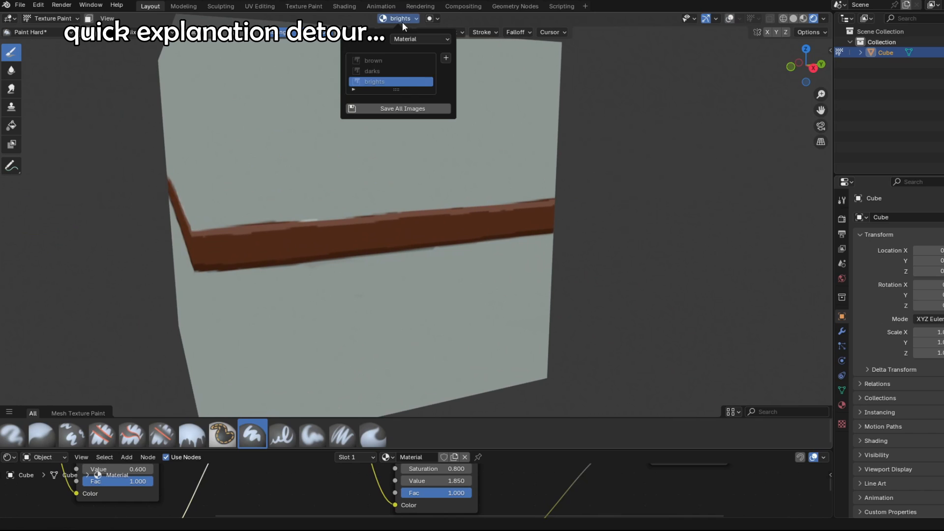
{"action": "left_click", "coordinate": [391, 71]}
{"action": "scroll", "coordinate": [350, 230], "scroll_direction": "up", "scroll_amount": 4}
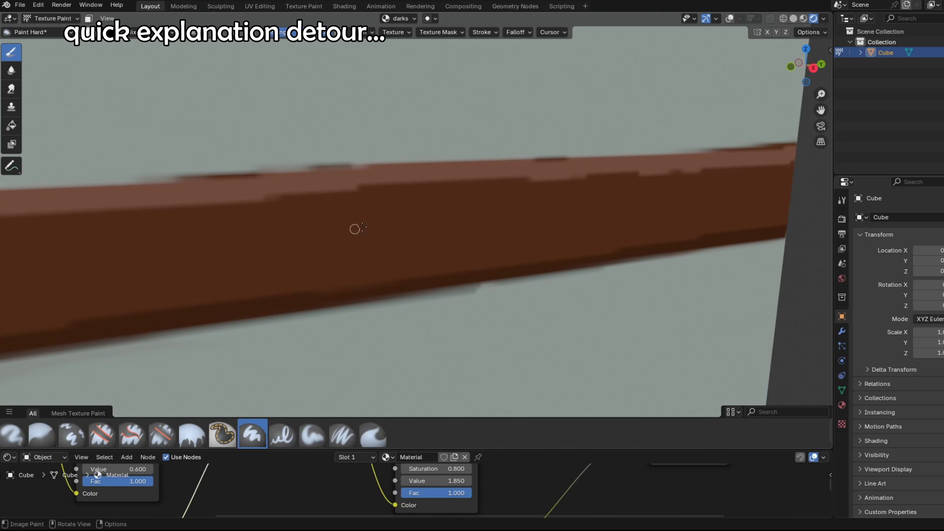
{"action": "scroll", "coordinate": [423, 234], "scroll_direction": "down", "scroll_amount": 2}
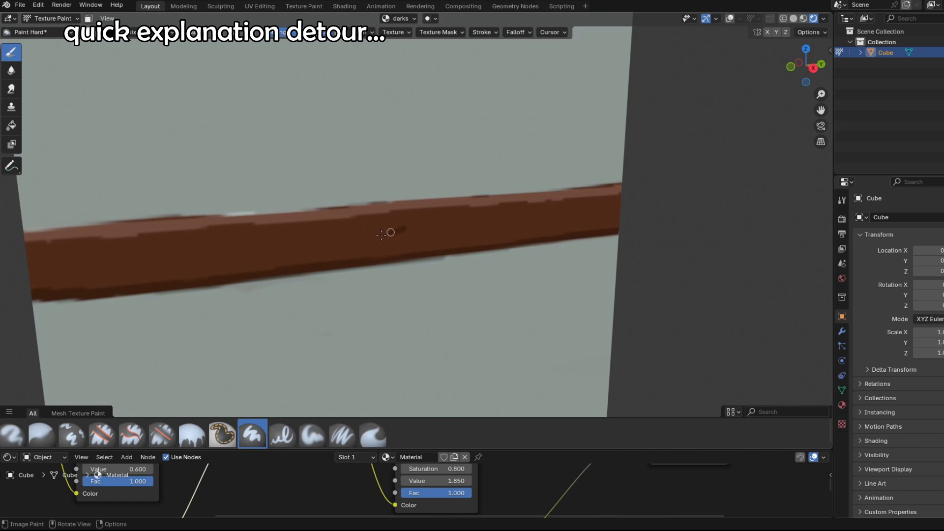
{"action": "middle_click_drag", "start_coordinate": [414, 227], "coordinate": [399, 240]}
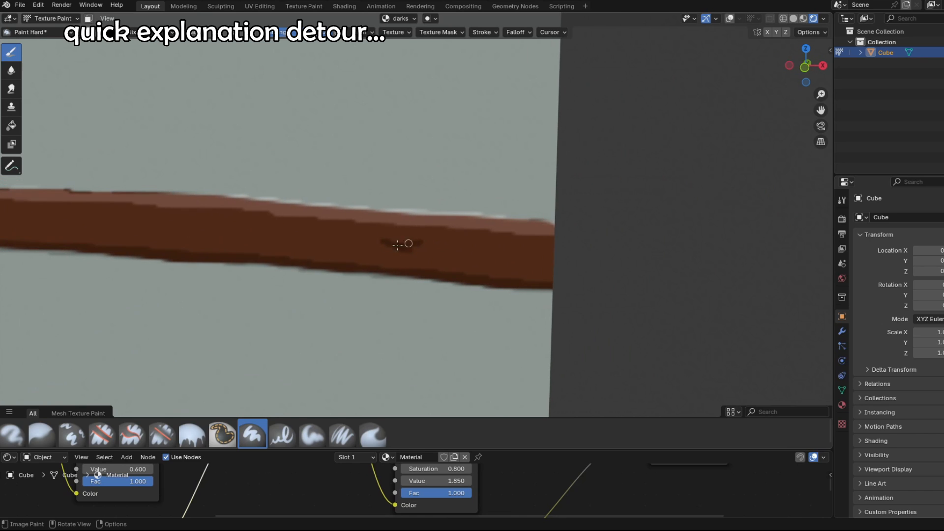
Step: Switch painting to the brights texture and examine the painted stripe up close on different sides of the cube
{"action": "left_click", "coordinate": [407, 21]}
{"action": "left_click", "coordinate": [391, 81]}
{"action": "scroll", "coordinate": [421, 243], "scroll_direction": "down", "scroll_amount": 10}
{"action": "scroll", "coordinate": [421, 243], "scroll_direction": "up", "scroll_amount": 4}
{"action": "middle_click_drag", "start_coordinate": [420, 243], "coordinate": [347, 248]}
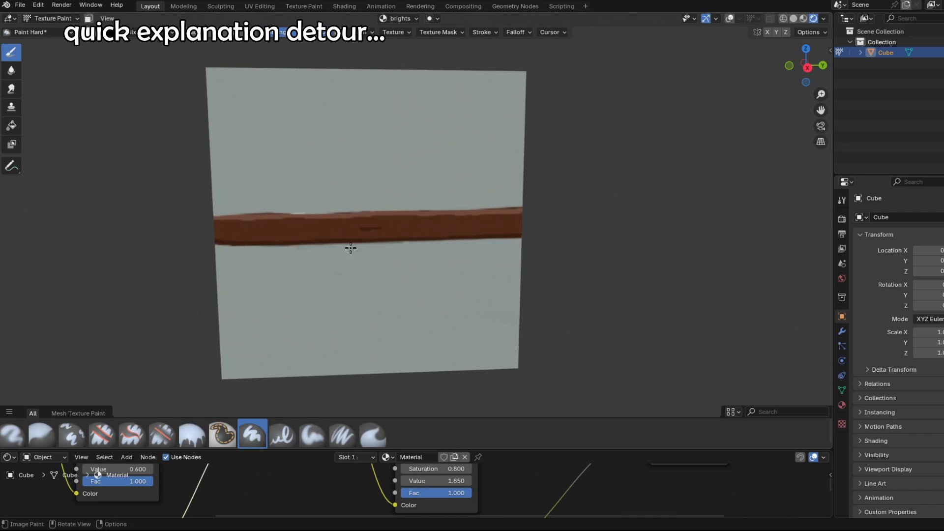
{"action": "scroll", "coordinate": [389, 250], "scroll_direction": "up", "scroll_amount": 7}
{"action": "scroll", "coordinate": [362, 231], "scroll_direction": "down", "scroll_amount": 3}
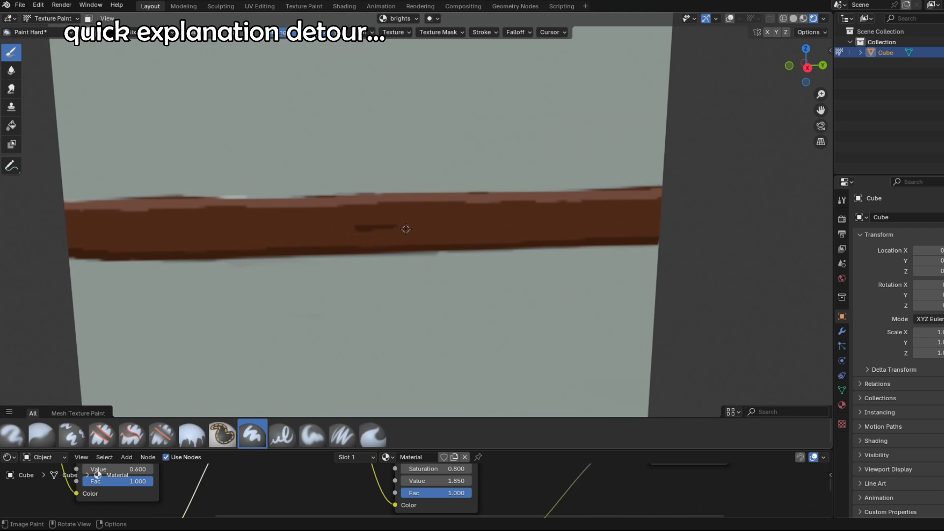
{"action": "scroll", "coordinate": [385, 229], "scroll_direction": "down", "scroll_amount": 7}
{"action": "middle_click_drag", "start_coordinate": [385, 228], "coordinate": [424, 230]}
{"action": "scroll", "coordinate": [423, 229], "scroll_direction": "up", "scroll_amount": 7}
{"action": "left_click", "coordinate": [399, 18]}
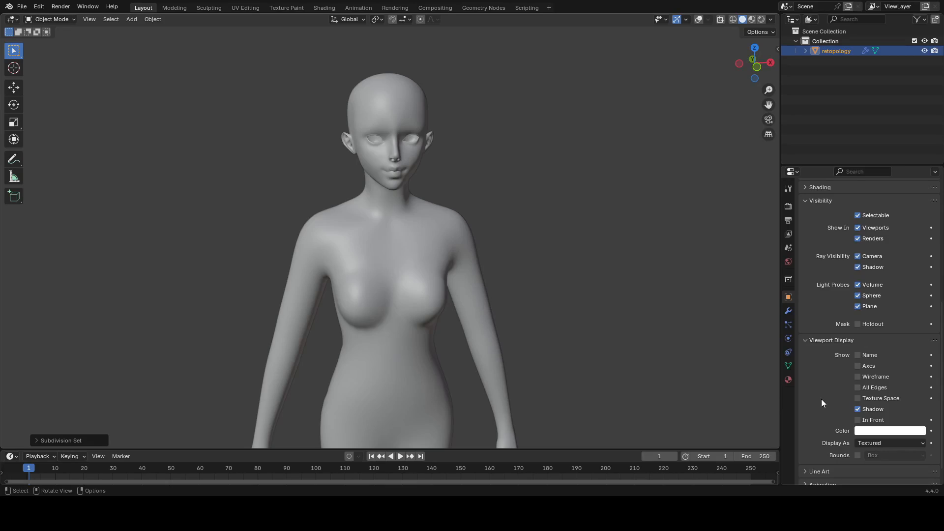
Step: Shrink the new sphere for the eyeballs and change its base color from blue to a pale off-white
{"action": "mouse_move", "coordinate": [523, 314]}
{"action": "middle_mouse_down"}
{"action": "mouse_move", "coordinate": [511, 309]}
{"action": "mouse_move", "coordinate": [529, 311]}
{"action": "middle_mouse_up"}
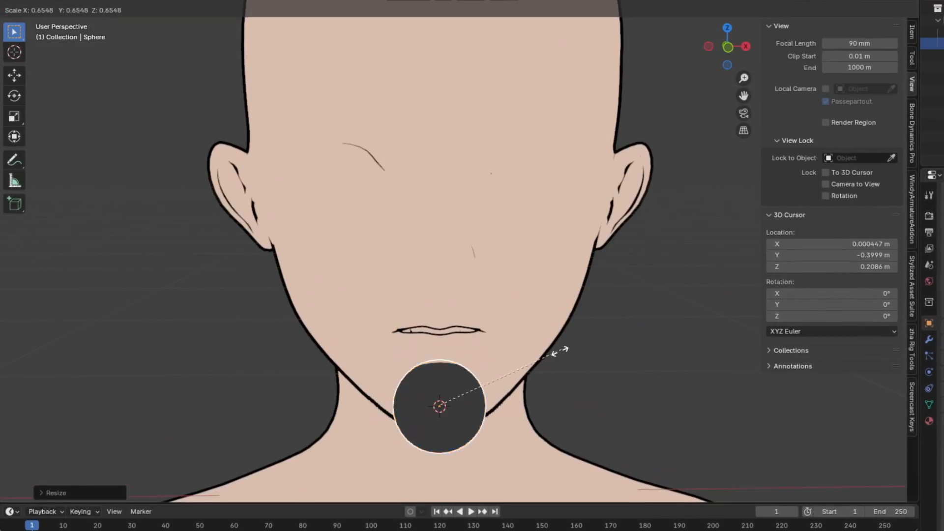
{"action": "key", "text": "s"}
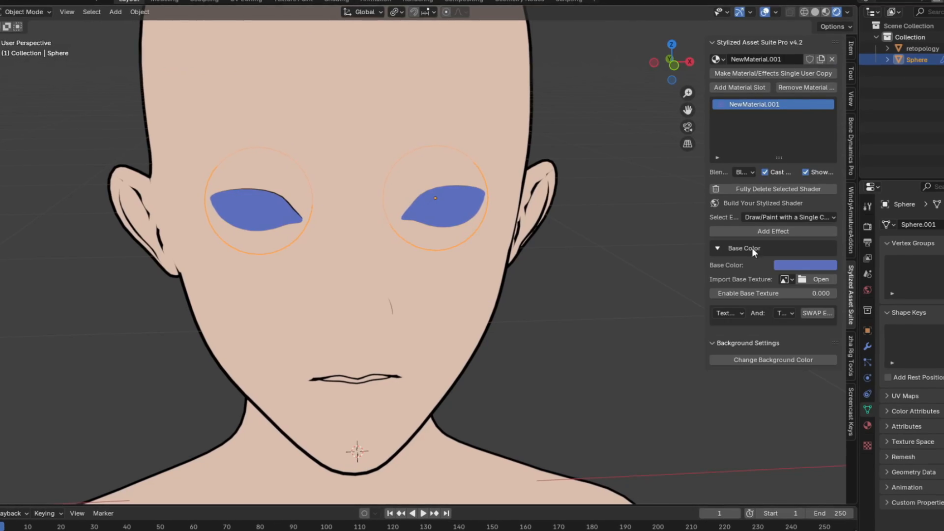
{"action": "left_click", "coordinate": [806, 265]}
{"action": "left_click_drag", "start_coordinate": [822, 207], "coordinate": [857, 219]}
{"action": "left_click_drag", "start_coordinate": [821, 124], "coordinate": [820, 128]}
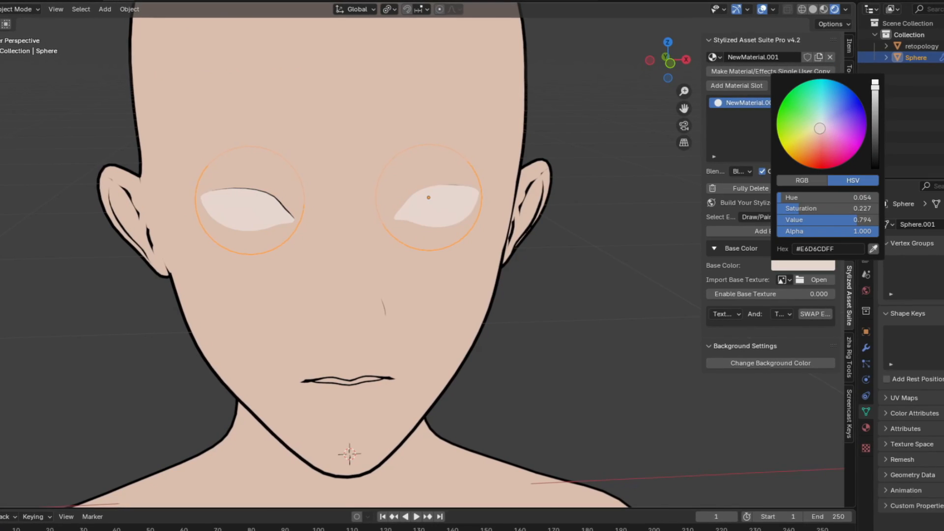
{"action": "left_click_drag", "start_coordinate": [812, 208], "coordinate": [808, 209]}
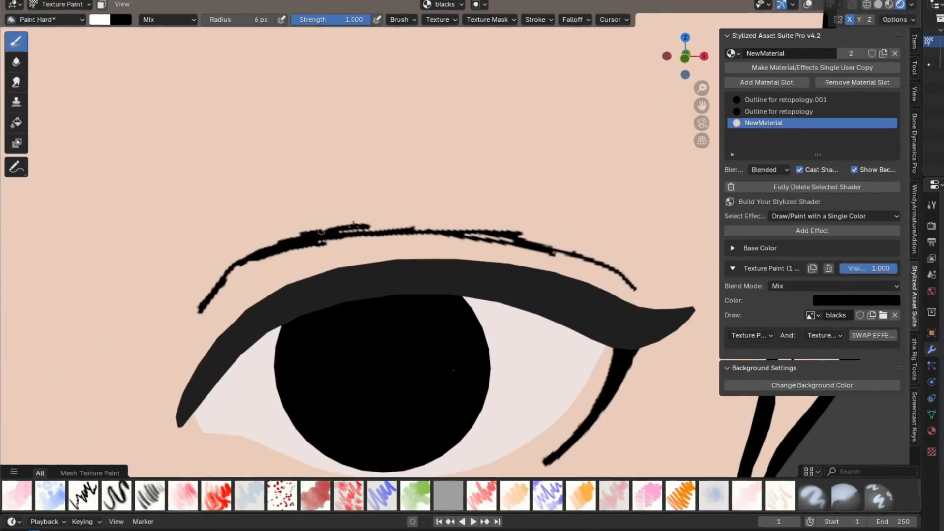
Step: Paint the black upper eyelid crease above the eye on the blacks texture
{"action": "mouse_move", "coordinate": [353, 226]}
{"action": "left_mouse_down"}
{"action": "mouse_move", "coordinate": [452, 229]}
{"action": "mouse_move", "coordinate": [603, 260]}
{"action": "left_mouse_up"}
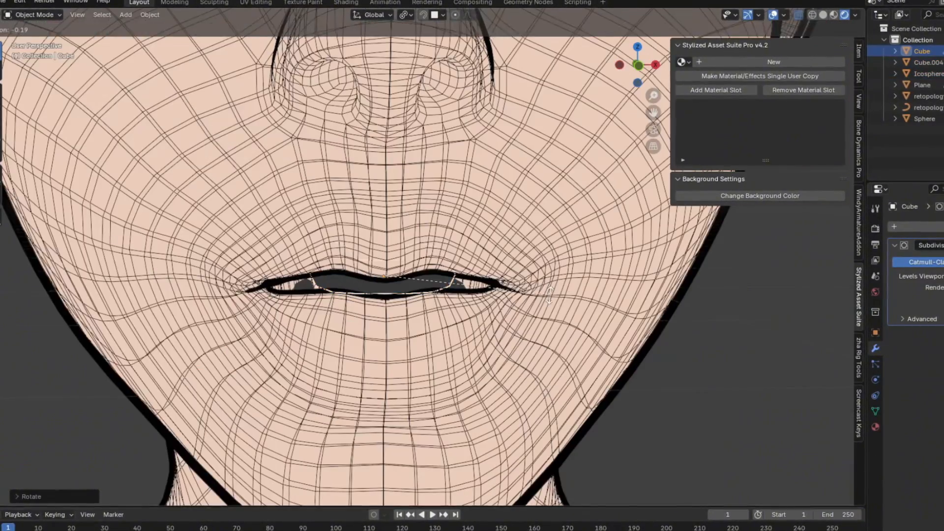
Step: Give the teeth object in the mouth a new material and brighten its base color to near white
{"action": "left_click", "coordinate": [747, 61]}
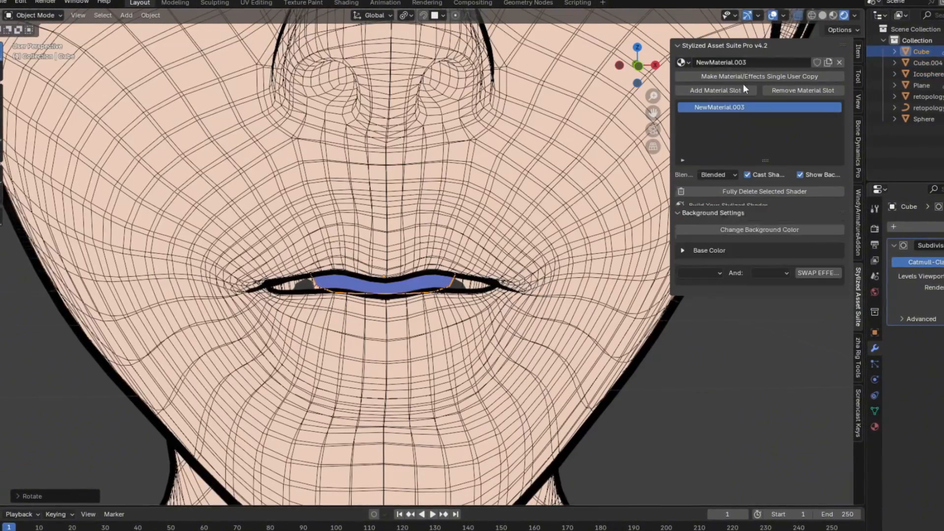
{"action": "left_click", "coordinate": [798, 267]}
{"action": "left_click_drag", "start_coordinate": [836, 225], "coordinate": [874, 230]}
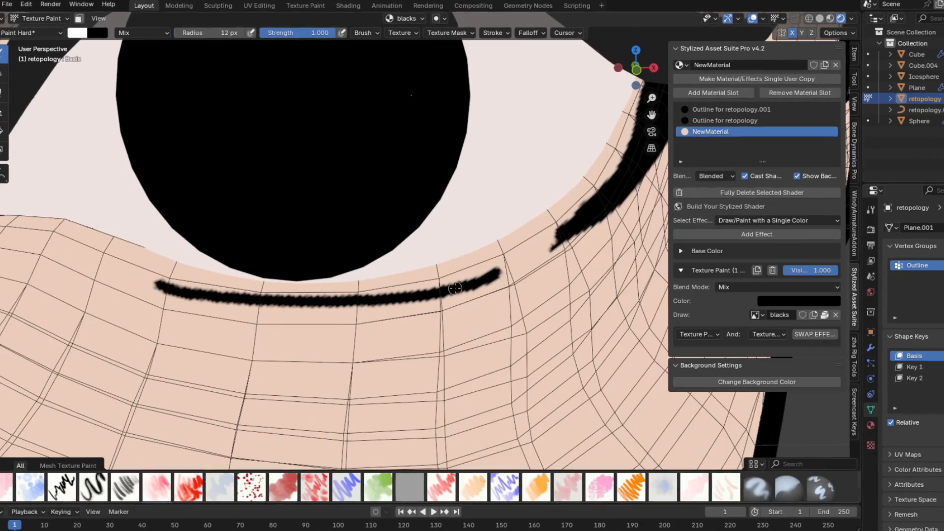
Step: Paint a black line under the eye on the blacks texture, undoing the last stroke
{"action": "left_click_drag", "start_coordinate": [492, 281], "coordinate": [560, 231]}
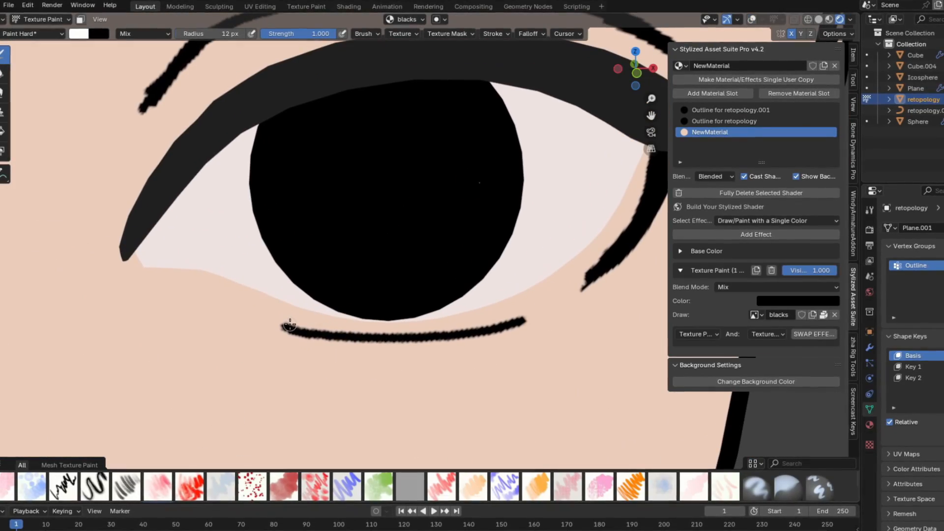
{"action": "left_click_drag", "start_coordinate": [290, 324], "coordinate": [451, 329]}
{"action": "key", "text": "ctrl+z"}
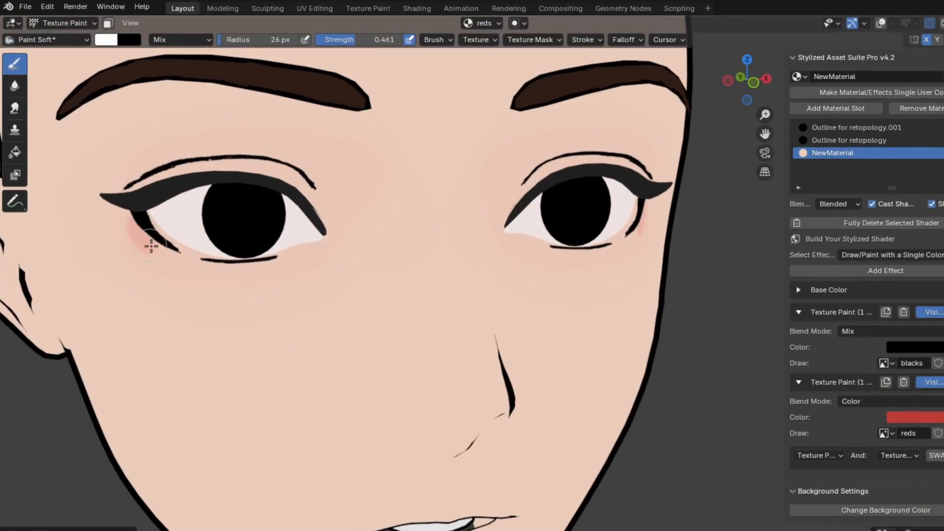
Step: Paint soft red shading around both eyes on the reds texture with a 26 px brush at 0.461 strength
{"action": "mouse_move", "coordinate": [151, 246]}
{"action": "left_mouse_down"}
{"action": "mouse_move", "coordinate": [231, 271]}
{"action": "mouse_move", "coordinate": [273, 261]}
{"action": "mouse_move", "coordinate": [303, 236]}
{"action": "left_mouse_up"}
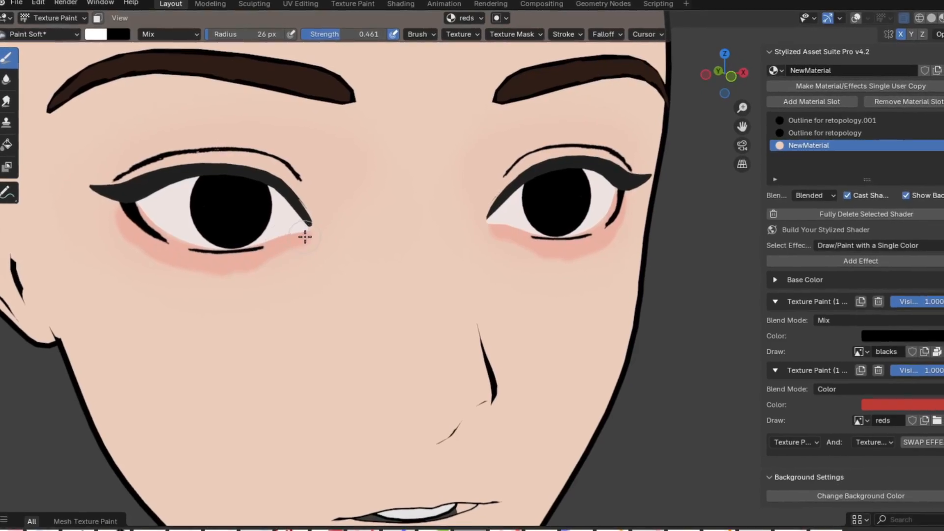
{"action": "middle_click_drag", "start_coordinate": [508, 223], "coordinate": [472, 236]}
{"action": "scroll", "coordinate": [471, 236], "scroll_direction": "up", "scroll_amount": 2}
{"action": "mouse_move", "coordinate": [382, 211]}
{"action": "left_mouse_down"}
{"action": "mouse_move", "coordinate": [406, 197]}
{"action": "mouse_move", "coordinate": [503, 178]}
{"action": "mouse_move", "coordinate": [596, 210]}
{"action": "left_mouse_up"}
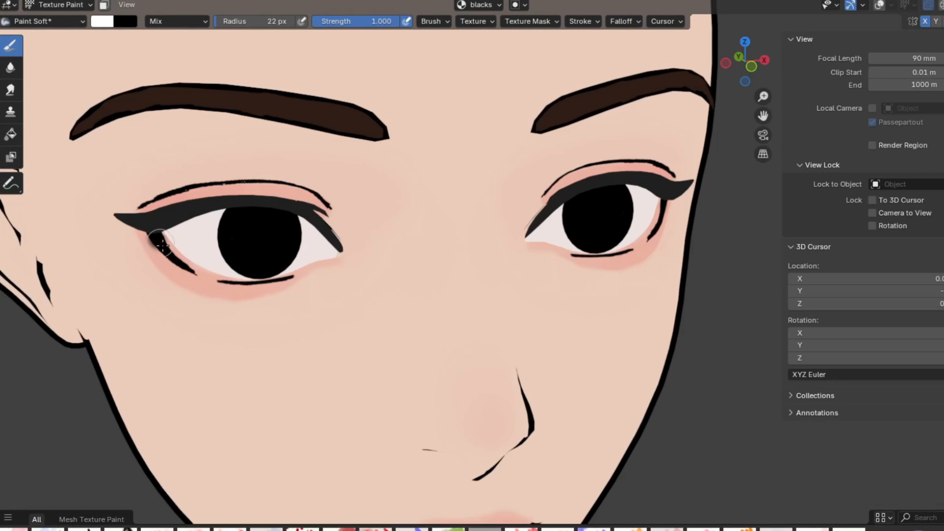
Step: Thicken the black lower eyelid lines with a 22 px soft brush and start the nose detail with a 2 px brush
{"action": "left_click_drag", "start_coordinate": [162, 244], "coordinate": [269, 273]}
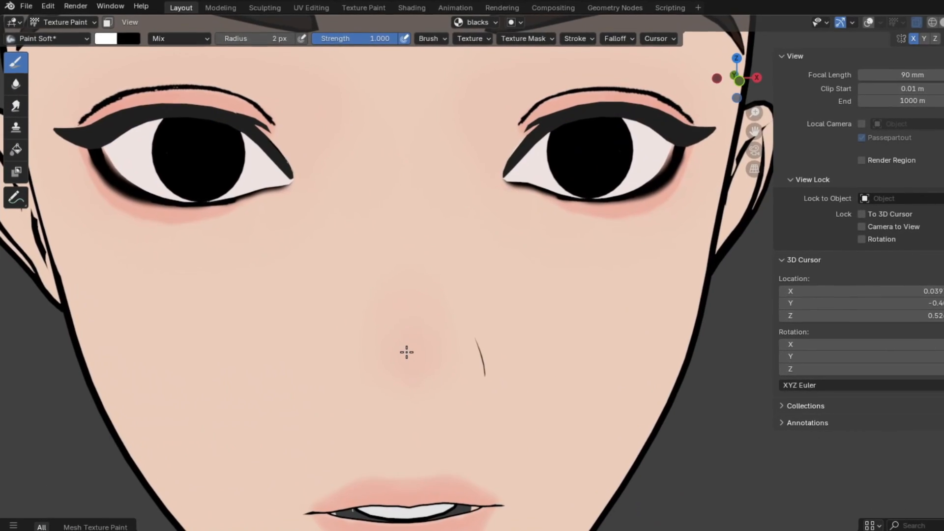
{"action": "mouse_move", "coordinate": [407, 352]}
{"action": "left_mouse_down"}
{"action": "mouse_move", "coordinate": [406, 339]}
{"action": "mouse_move", "coordinate": [432, 350]}
{"action": "left_mouse_up"}
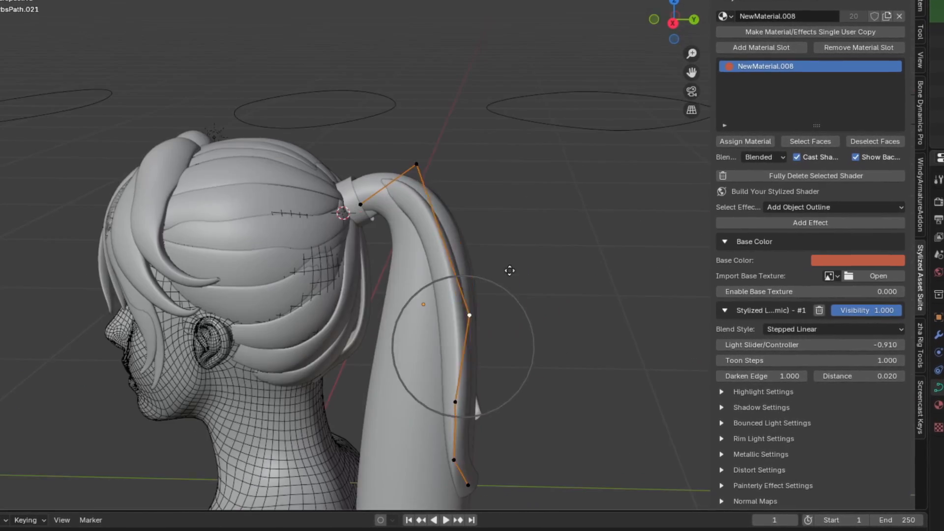
Step: Shape the ponytail strand by moving the control points at its top bend, its tip and just above the tip
{"action": "left_click", "coordinate": [510, 271]}
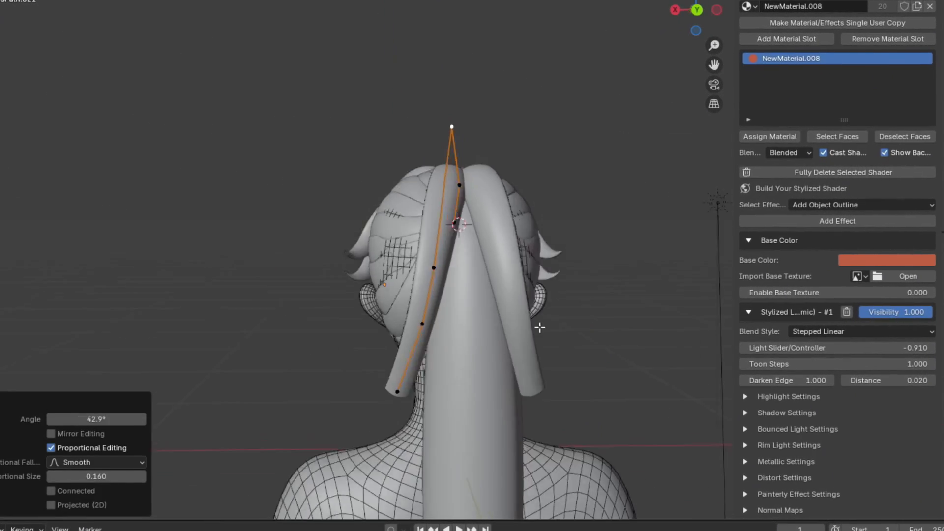
{"action": "key", "text": "g"}
{"action": "left_click", "coordinate": [490, 262]}
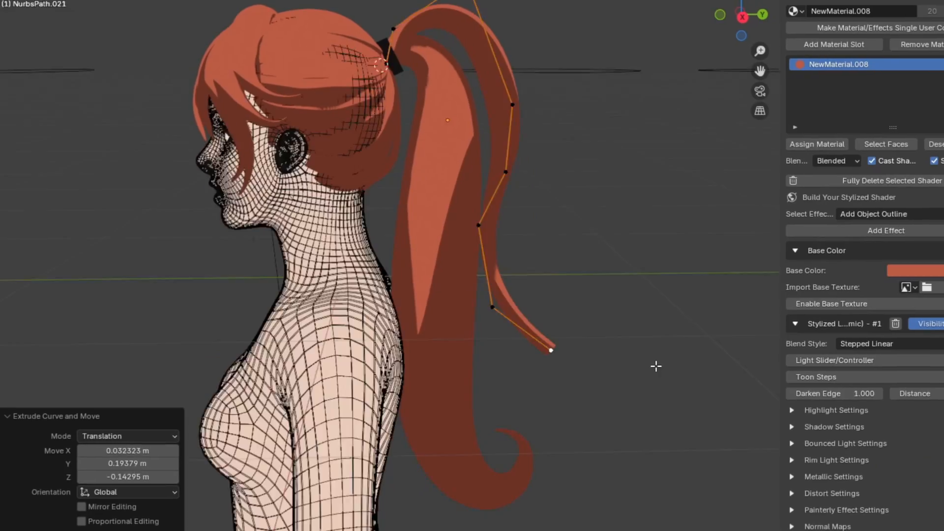
{"action": "key", "text": "g"}
{"action": "left_click", "coordinate": [579, 278]}
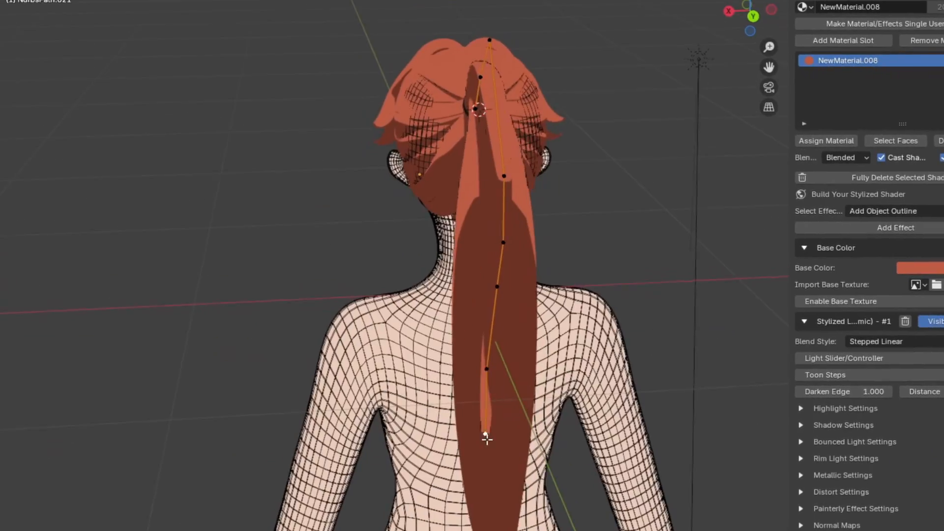
{"action": "left_click", "coordinate": [487, 369]}
{"action": "key", "text": "g"}
{"action": "left_click", "coordinate": [507, 279]}
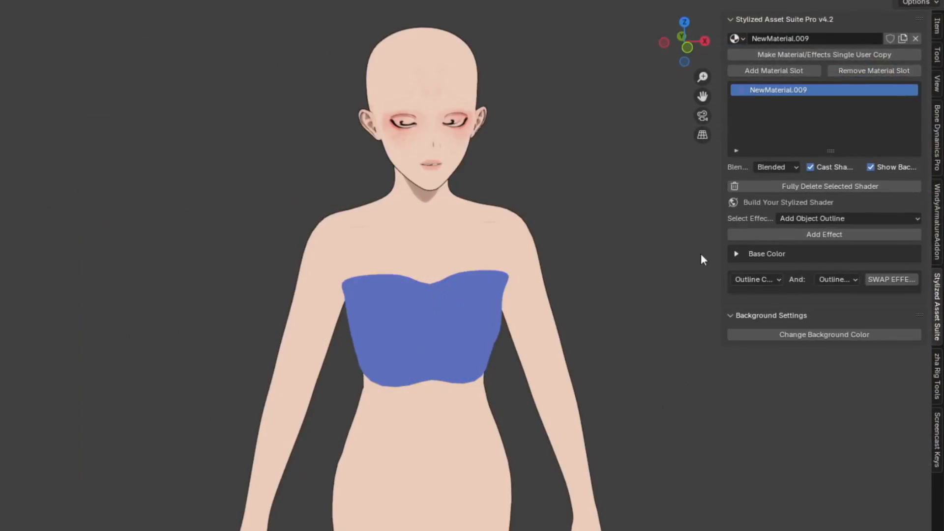
Step: Set the chest garment's base color to red and add a new material to the trim along its neckline
{"action": "left_click", "coordinate": [875, 272]}
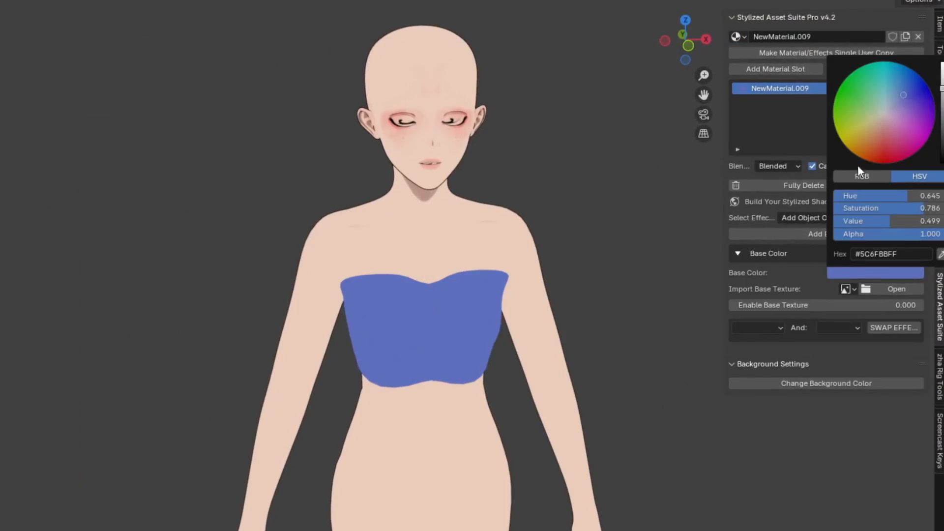
{"action": "left_click", "coordinate": [877, 149]}
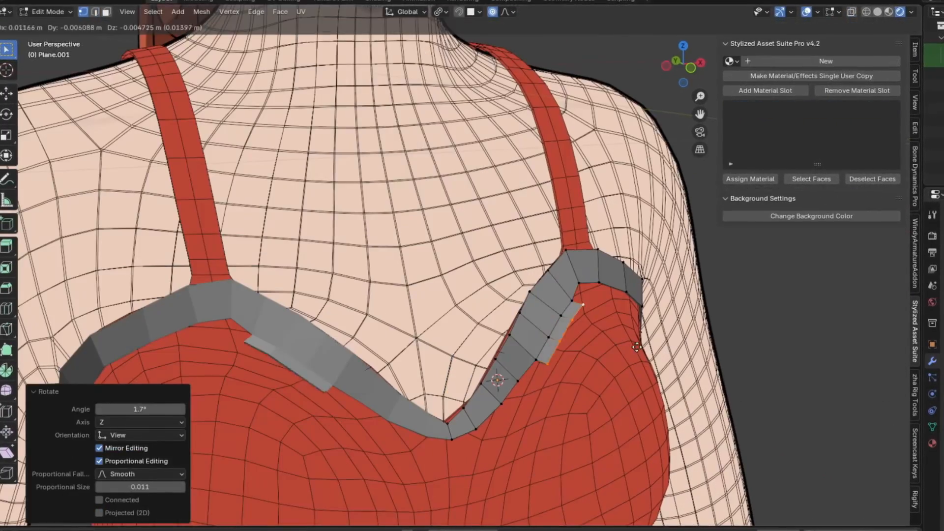
{"action": "left_click", "coordinate": [824, 56]}
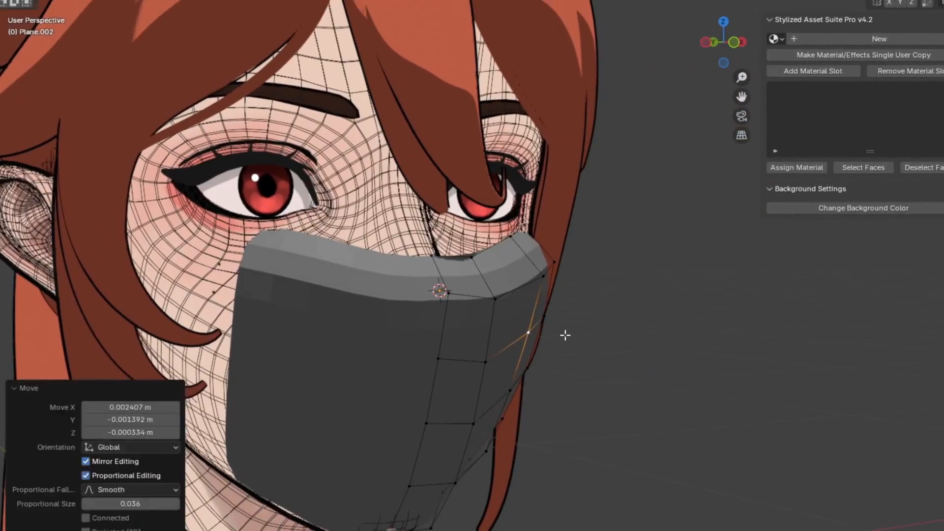
Step: Refine the face mask's shape by moving a vertex about 0.015 m up along Z and repositioning another vertex
{"action": "key", "text": "g"}
{"action": "key", "text": "z"}
{"action": "left_click", "coordinate": [373, 310]}
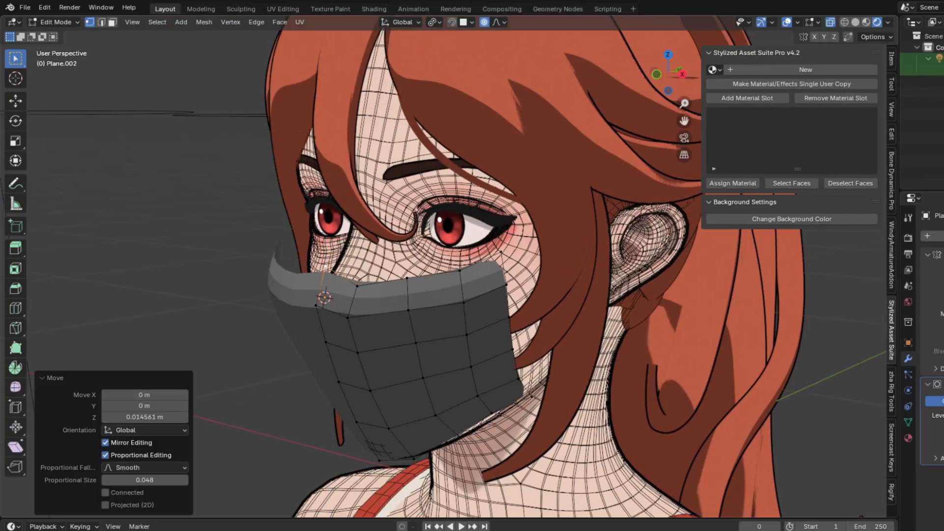
{"action": "middle_click_drag", "start_coordinate": [460, 271], "coordinate": [424, 276]}
{"action": "key", "text": "g"}
{"action": "left_click", "coordinate": [424, 278]}
Step: Extrude the mask's side edge into a strap running back past the ear and push it outward with Shrink/Fatten
{"action": "key", "text": "2"}
{"action": "key", "text": "e"}
{"action": "left_click", "coordinate": [529, 208]}
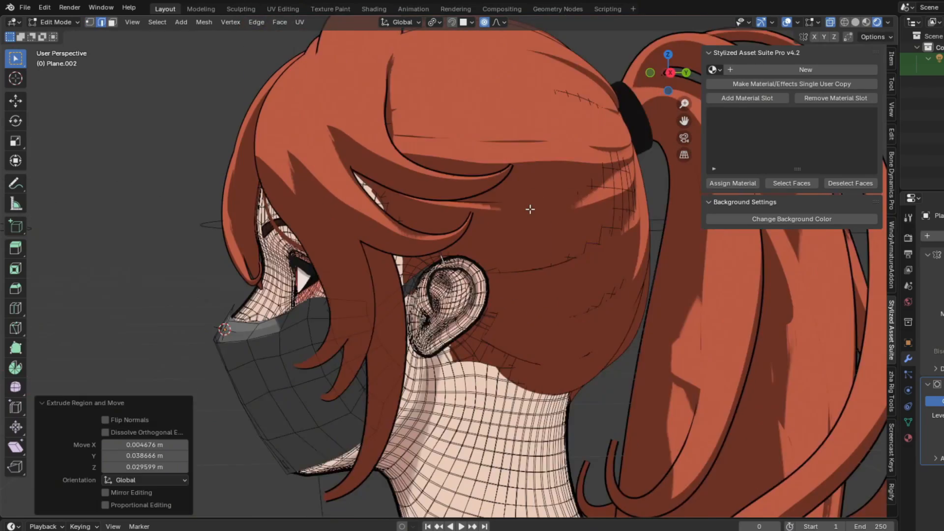
{"action": "scroll", "coordinate": [529, 208], "scroll_direction": "up", "scroll_amount": 1}
{"action": "key", "text": "e"}
{"action": "middle_click_drag", "start_coordinate": [605, 352], "coordinate": [560, 357]}
{"action": "key", "text": "g"}
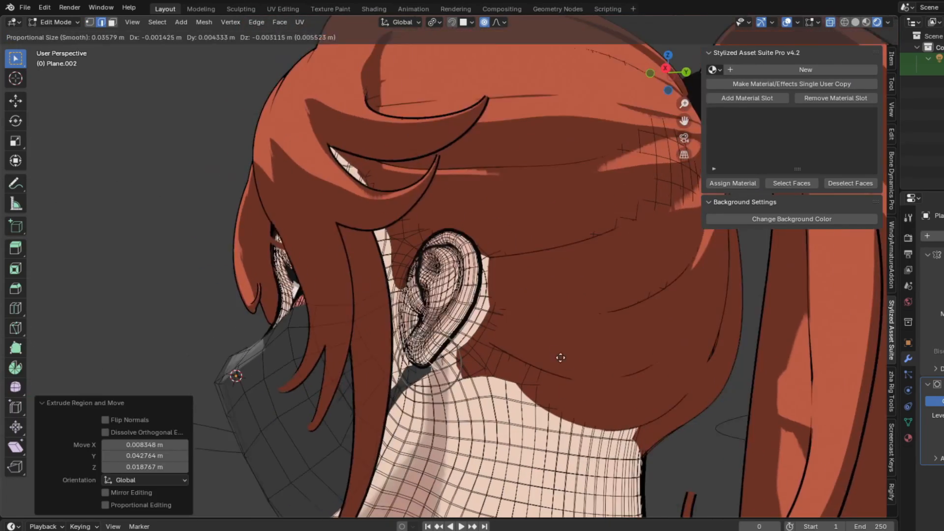
{"action": "left_click", "coordinate": [550, 346]}
{"action": "key", "text": "alt+s"}
{"action": "left_click", "coordinate": [541, 333]}
Step: Extrude another strap section around the ear and move it into place against the head
{"action": "middle_click_drag", "start_coordinate": [364, 327], "coordinate": [415, 329]}
{"action": "key", "text": "e"}
{"action": "key", "text": "g"}
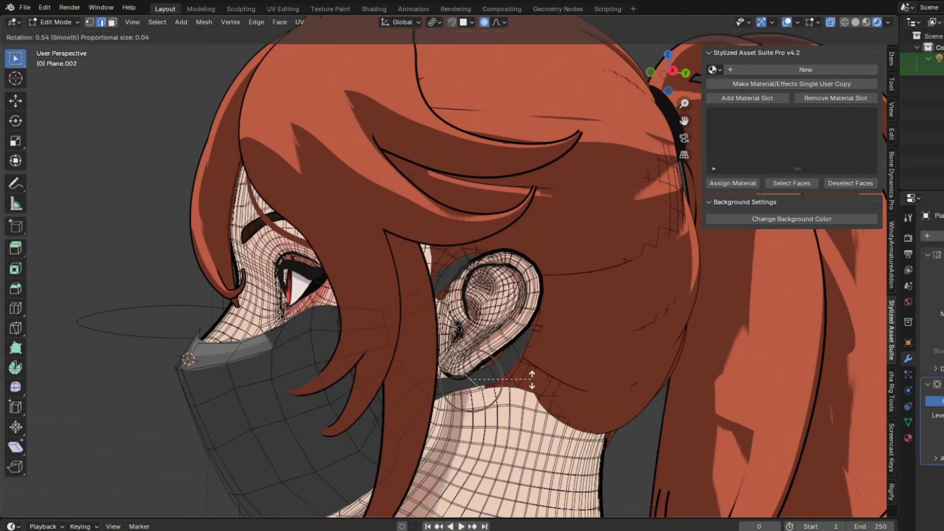
{"action": "left_click", "coordinate": [523, 343]}
{"action": "scroll", "coordinate": [522, 343], "scroll_direction": "down", "scroll_amount": 5}
Step: Extrude the slanted belt strip across the lower abdomen towards the hip and reposition its end
{"action": "key", "text": "e"}
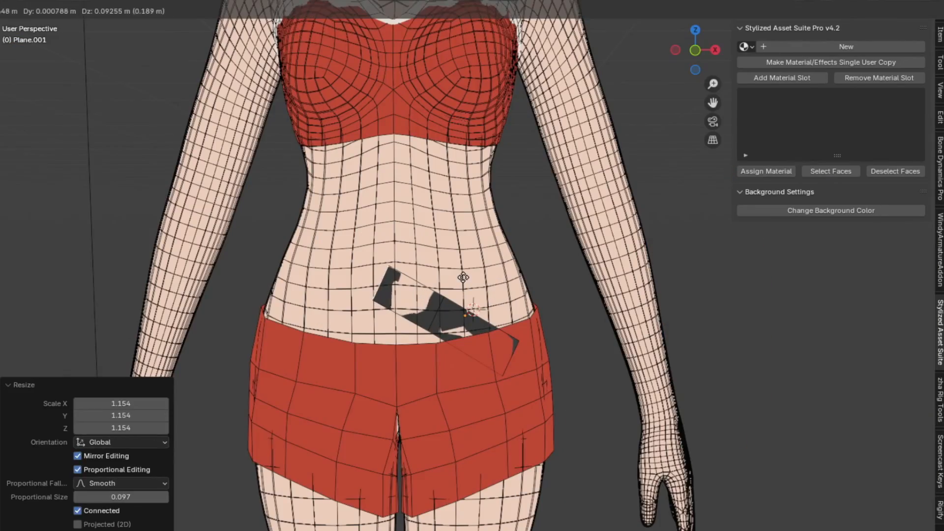
{"action": "left_click", "coordinate": [400, 245]}
{"action": "middle_click_drag", "start_coordinate": [400, 241], "coordinate": [423, 243]}
{"action": "key", "text": "g"}
{"action": "left_click", "coordinate": [393, 246]}
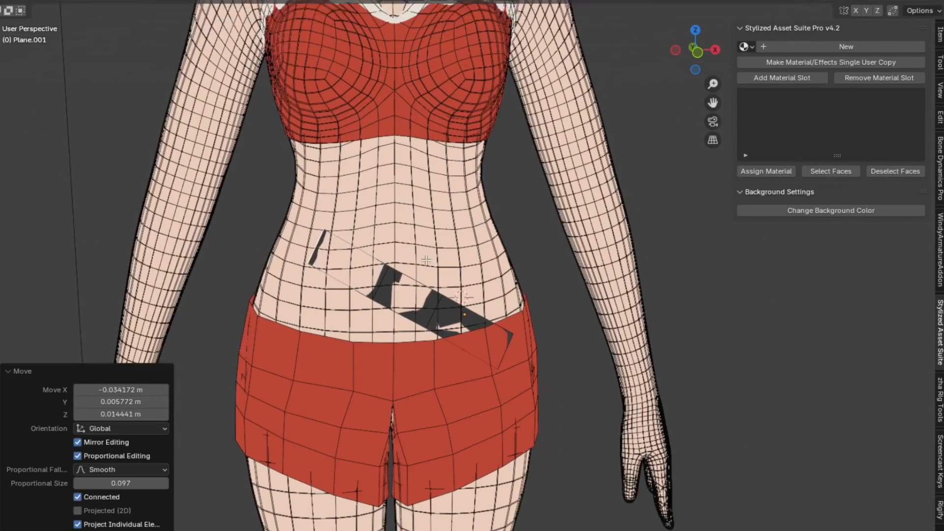
{"action": "key", "text": "e"}
{"action": "left_click", "coordinate": [314, 248]}
Step: Push the belt away from the body all around the hips with Shrink/Fatten
{"action": "key", "text": "alt+s"}
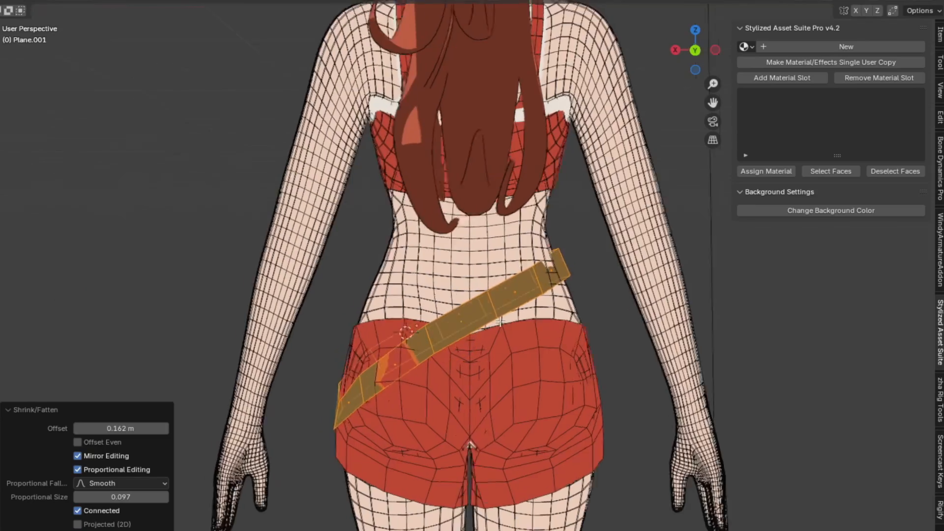
{"action": "middle_click_drag", "start_coordinate": [546, 319], "coordinate": [585, 325]}
{"action": "key", "text": "alt+s"}
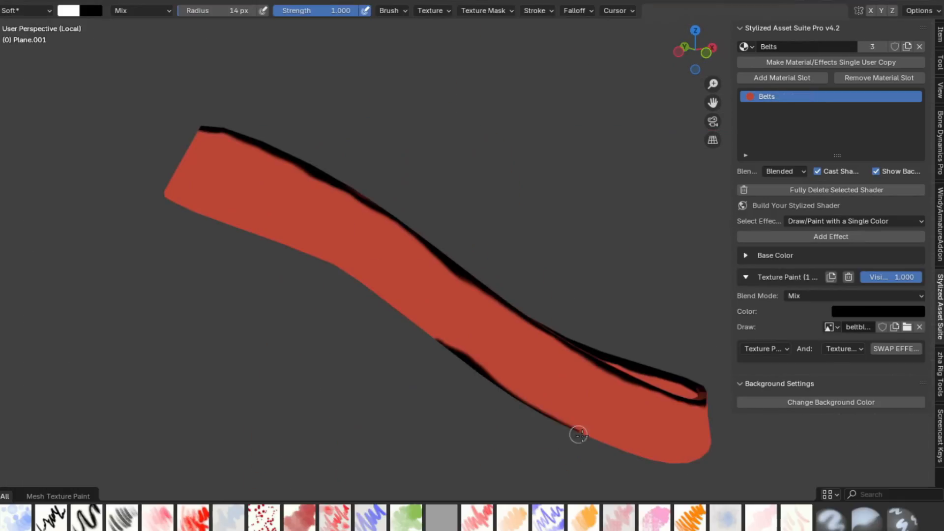
Step: Outline the lower edge of the red belt in black with a 14 px brush
{"action": "middle_click_drag", "start_coordinate": [580, 435], "coordinate": [231, 319]}
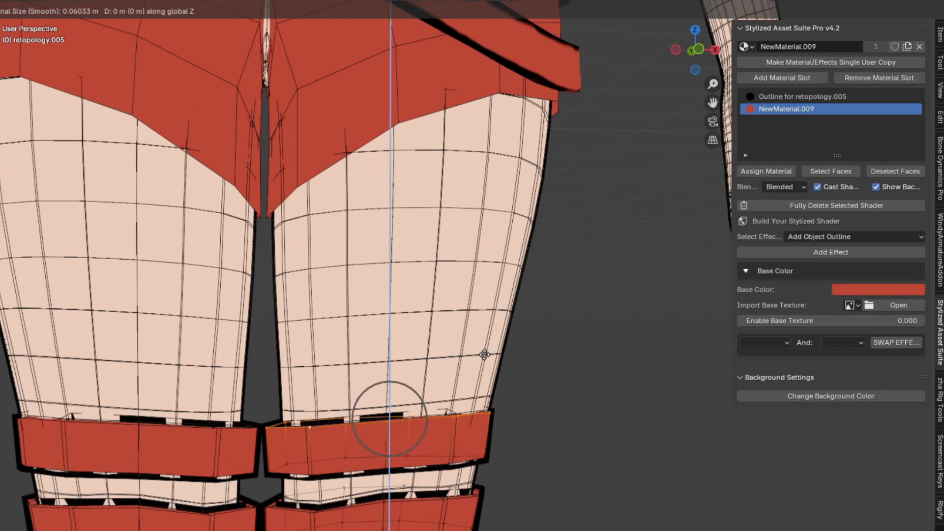
Step: Adjust the upper edge of the top thigh band along the Z axis and start moving it along X
{"action": "left_click", "coordinate": [520, 341]}
{"action": "key", "text": "g"}
{"action": "key", "text": "x"}
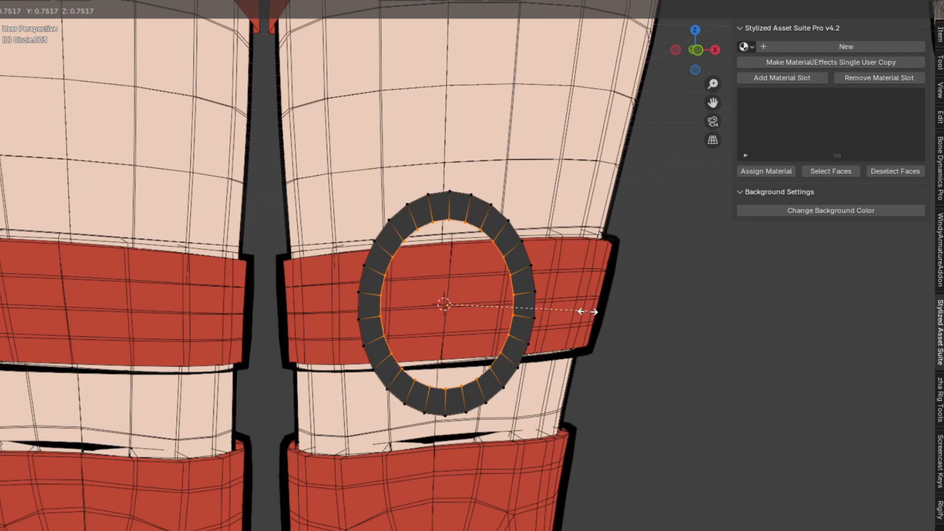
Step: Scale the inner edge of the oval thigh-band ornament to about 0.75, fill its gap with a face and shape its side wing
{"action": "left_click", "coordinate": [588, 312]}
{"action": "key", "text": "f"}
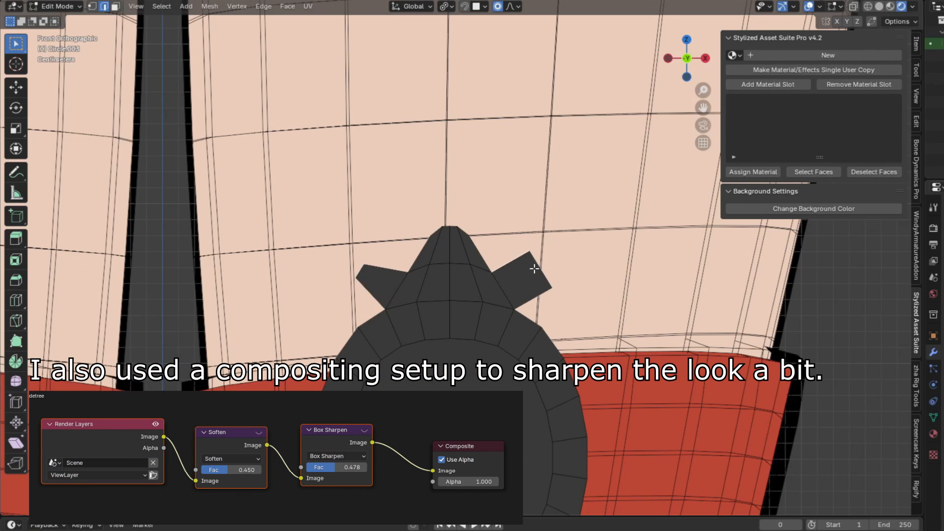
{"action": "left_click", "coordinate": [539, 267]}
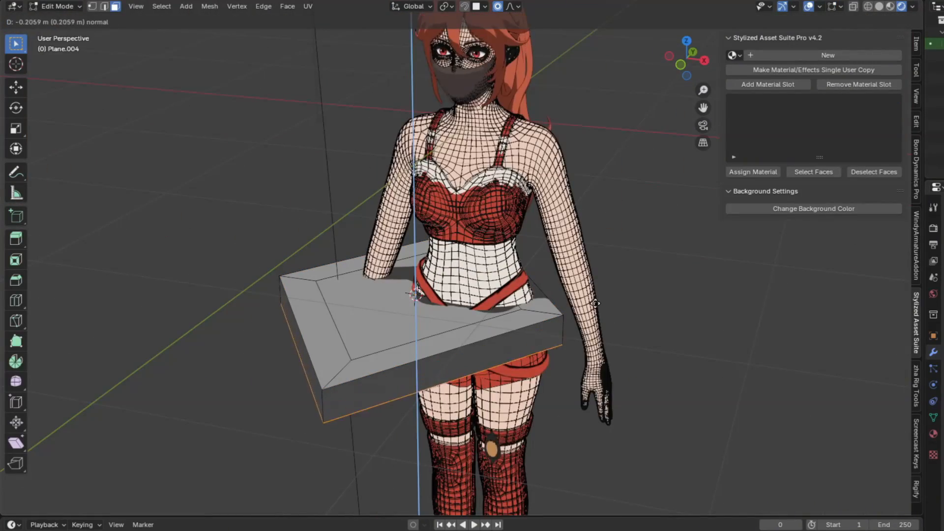
Step: Extrude the beveled plate about 0.21 m along its normal, and link the hanging ribbon's red material to the bow pieces
{"action": "left_click", "coordinate": [596, 303]}
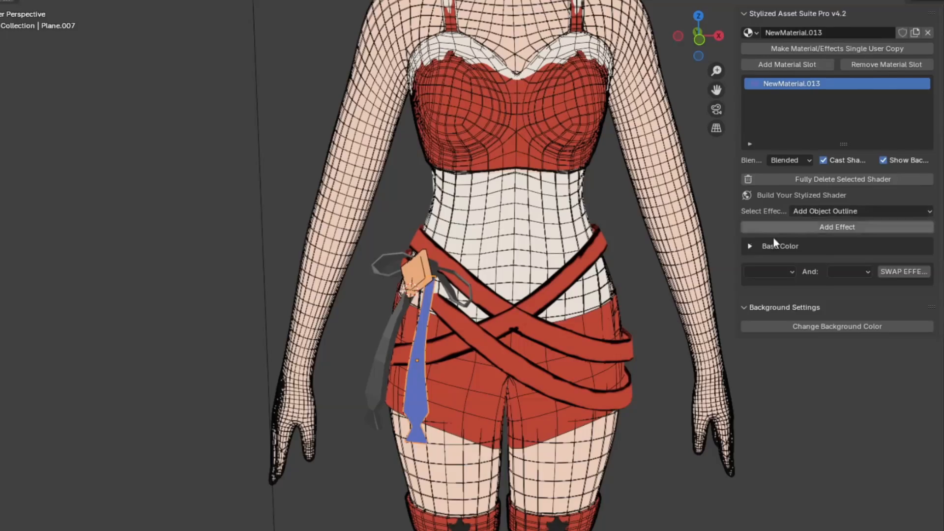
{"action": "left_click", "coordinate": [772, 246]}
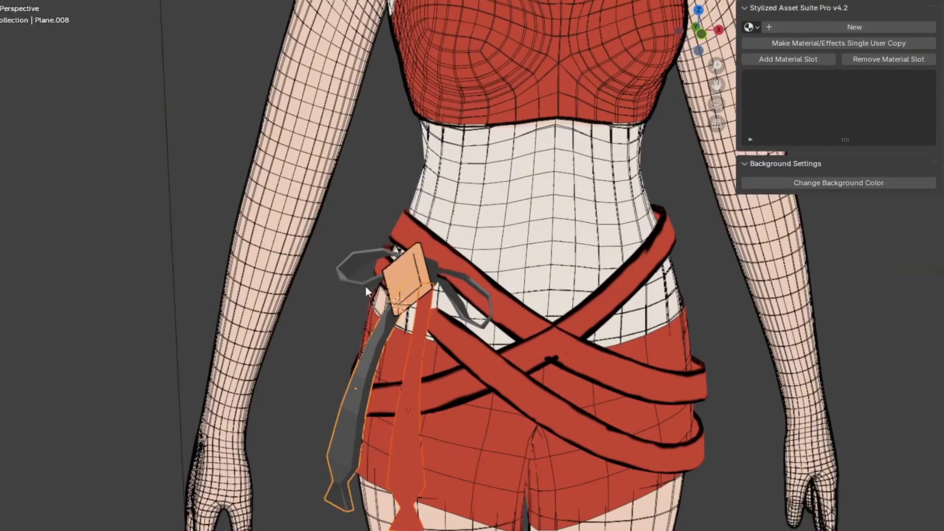
{"action": "scroll", "coordinate": [365, 285], "scroll_direction": "up", "scroll_amount": 3}
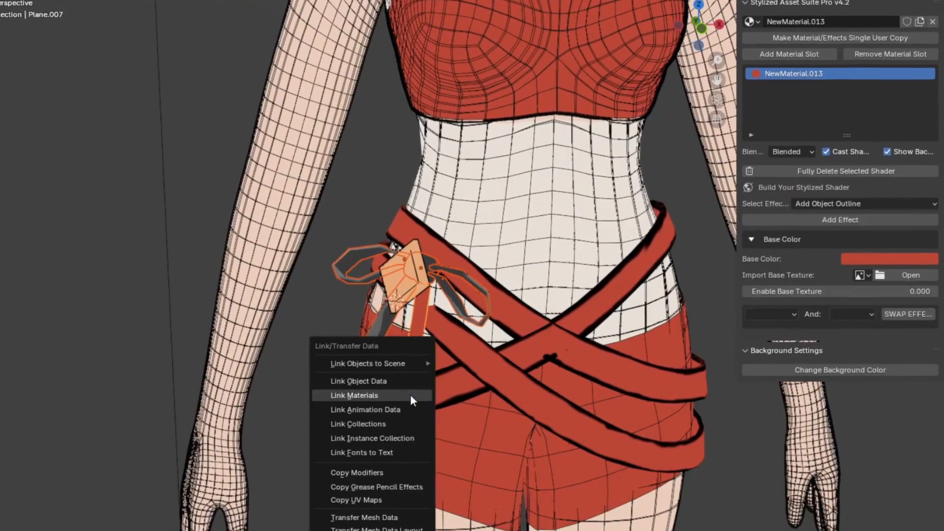
{"action": "left_click", "coordinate": [409, 394]}
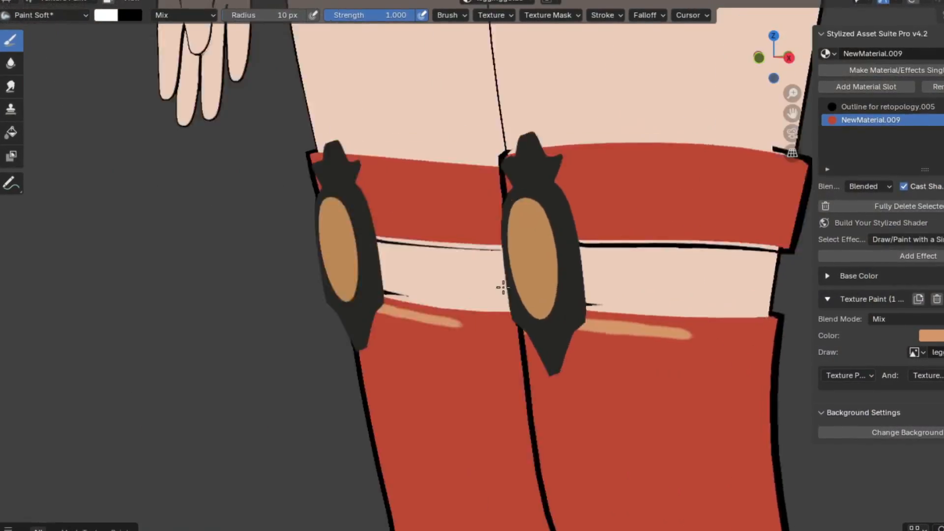
Step: Paint orange trim stripes around the upper edges of the red stockings and a slanted stripe below them
{"action": "middle_click_drag", "start_coordinate": [501, 289], "coordinate": [415, 316]}
{"action": "left_click_drag", "start_coordinate": [415, 316], "coordinate": [590, 330]}
{"action": "scroll", "coordinate": [590, 331], "scroll_direction": "up", "scroll_amount": 3}
{"action": "scroll", "coordinate": [449, 339], "scroll_direction": "down", "scroll_amount": 8}
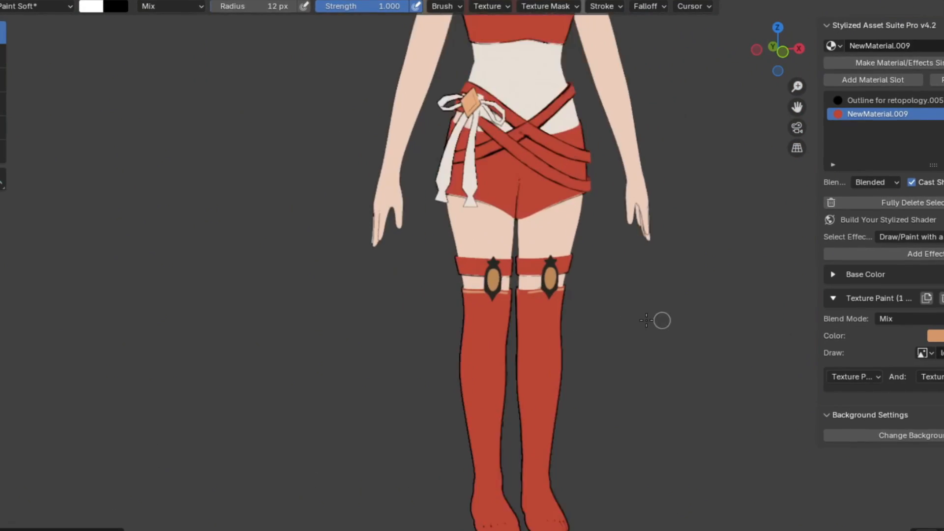
{"action": "scroll", "coordinate": [464, 319], "scroll_direction": "up", "scroll_amount": 10}
{"action": "mouse_move", "coordinate": [411, 316]}
{"action": "left_mouse_down"}
{"action": "mouse_move", "coordinate": [472, 268]}
{"action": "mouse_move", "coordinate": [481, 362]}
{"action": "mouse_move", "coordinate": [347, 395]}
{"action": "left_mouse_up"}
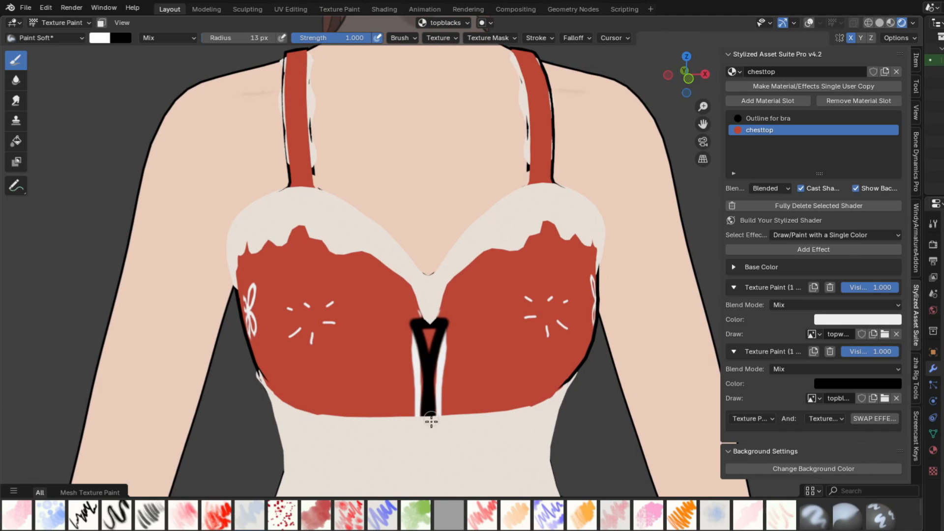
Step: Paint the brown crossed lacing between the corset's eyelets and resize the brush for its dark shading
{"action": "scroll", "coordinate": [438, 332], "scroll_direction": "down", "scroll_amount": 8}
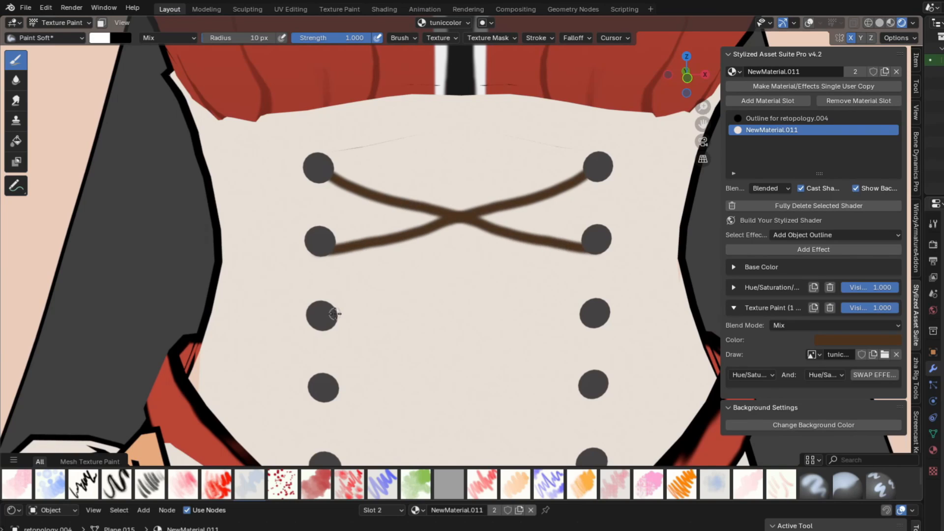
{"action": "middle_click_drag", "start_coordinate": [334, 313], "coordinate": [322, 201], "text": "shift"}
{"action": "key", "text": "f"}
{"action": "left_click", "coordinate": [309, 202]}
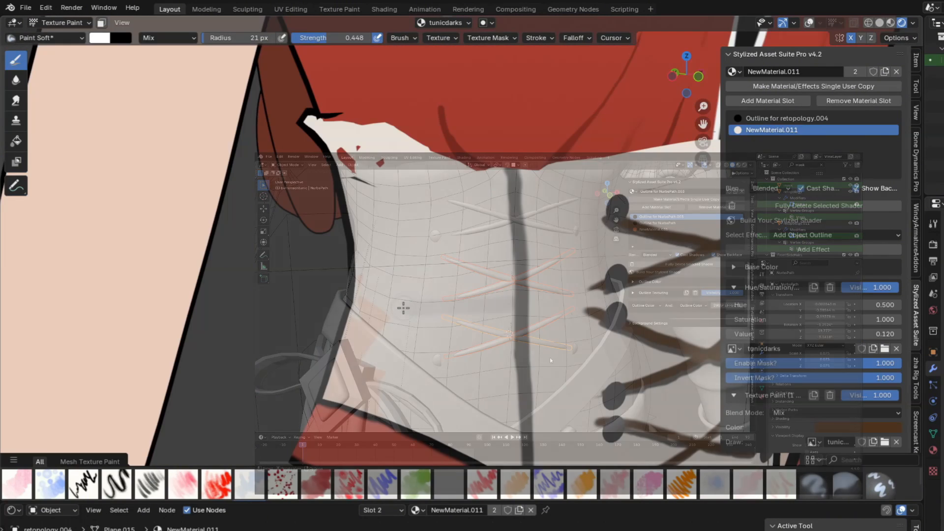
{"action": "key", "text": "f"}
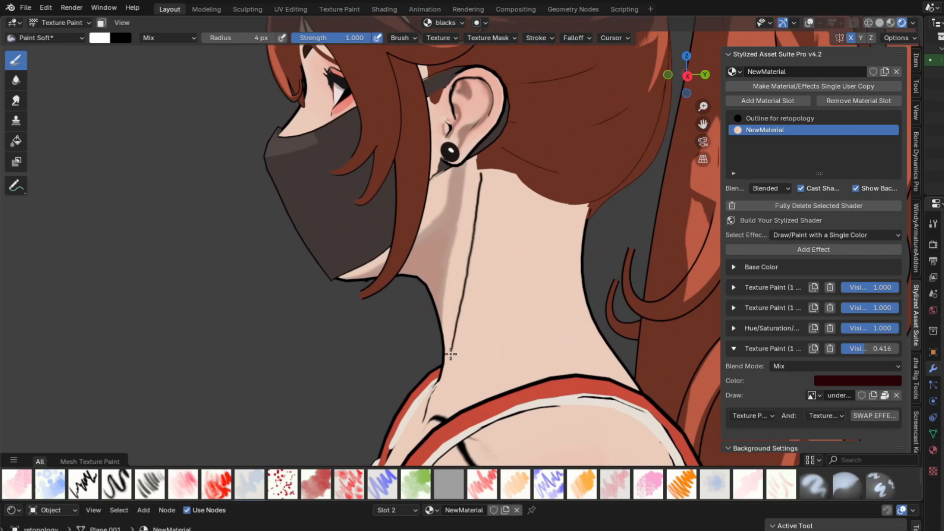
Step: Outline the inner folds of the ear in black with an 8 px brush
{"action": "scroll", "coordinate": [450, 354], "scroll_direction": "down", "scroll_amount": 11}
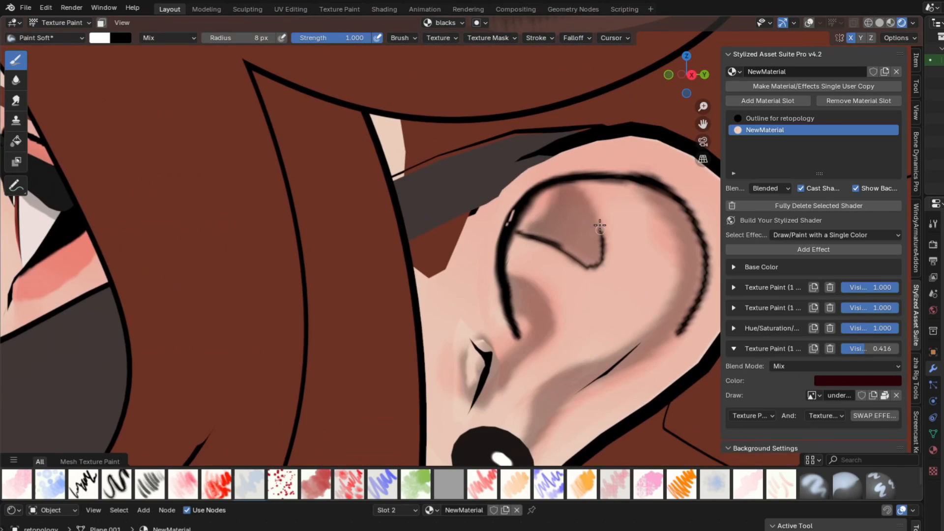
{"action": "left_click_drag", "start_coordinate": [600, 225], "coordinate": [585, 184]}
{"action": "middle_click_drag", "start_coordinate": [580, 197], "coordinate": [610, 198]}
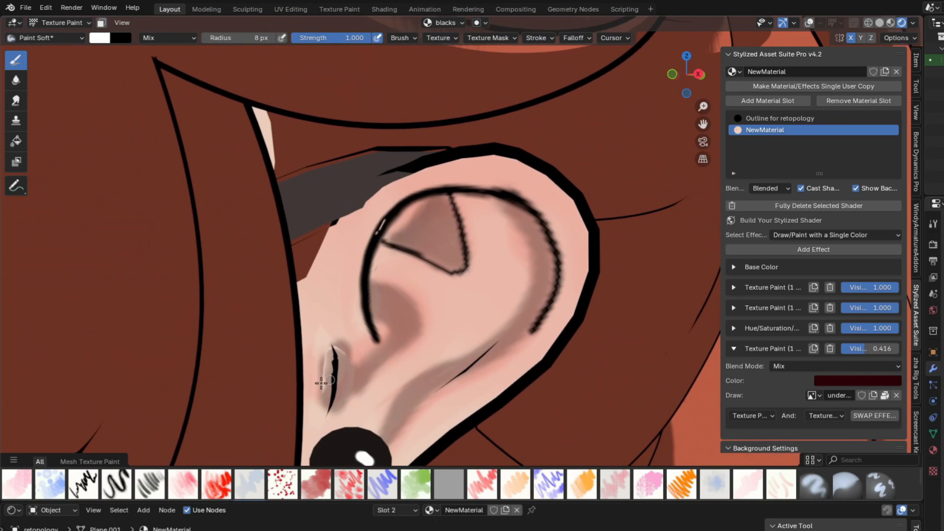
{"action": "left_click_drag", "start_coordinate": [363, 251], "coordinate": [447, 261]}
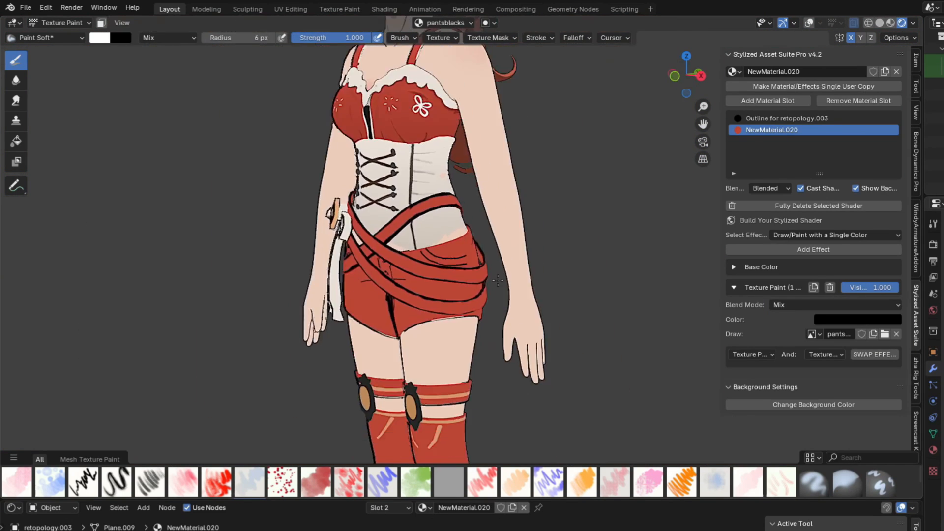
Step: Paint black detail lines on the shorts with a 6 px brush and outline the chest flower's petals in black at 14 px
{"action": "left_click_drag", "start_coordinate": [182, 249], "coordinate": [245, 269]}
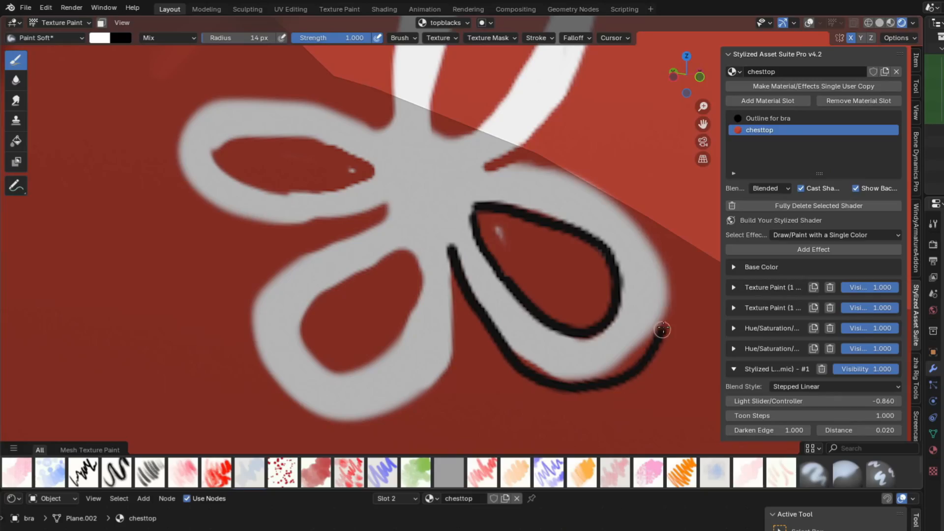
{"action": "middle_click_drag", "start_coordinate": [535, 167], "coordinate": [419, 419], "text": "shift"}
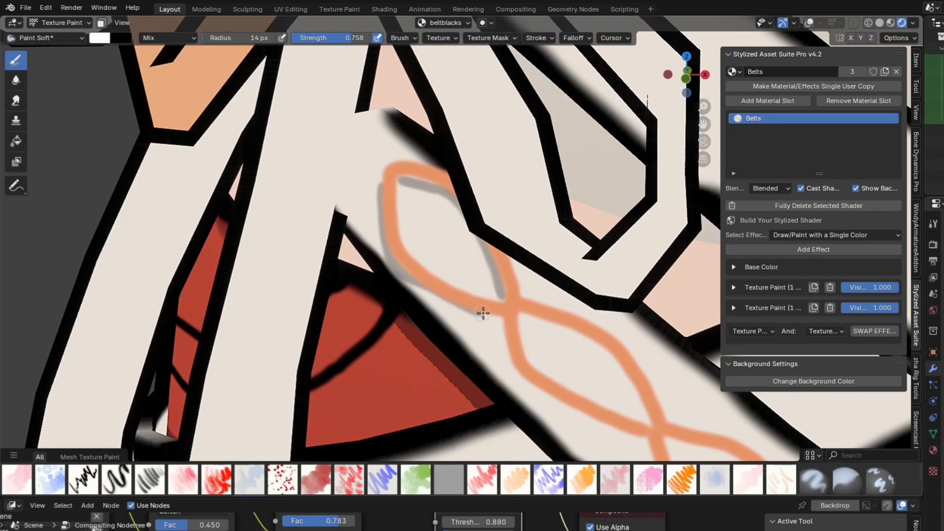
Step: Shade the orange braid pattern on the white belt with a 14 px brush, and darken the sleeve band's red base color
{"action": "left_click_drag", "start_coordinate": [504, 339], "coordinate": [515, 375]}
{"action": "mouse_move", "coordinate": [529, 381]}
{"action": "middle_mouse_down", "text": "shift"}
{"action": "mouse_move", "coordinate": [488, 297]}
{"action": "mouse_move", "coordinate": [411, 221]}
{"action": "middle_mouse_up", "text": "shift"}
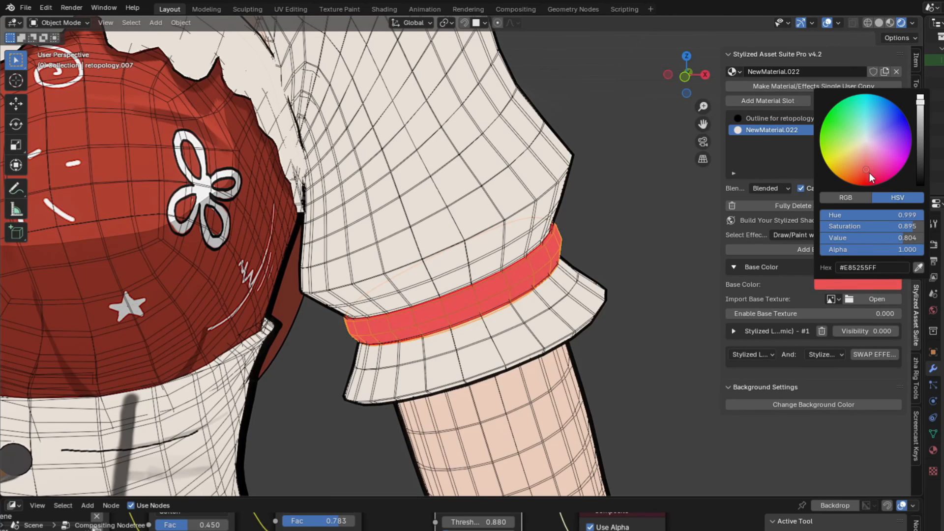
{"action": "left_click", "coordinate": [920, 164]}
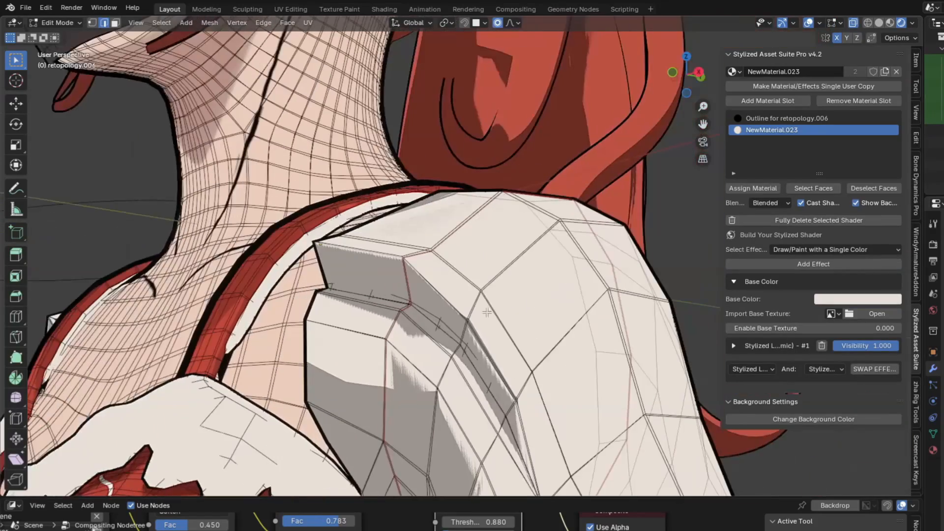
Step: Push the sleeve's shoulder edge outward about 0.003 m using Shrink/Fatten with smooth proportional editing
{"action": "left_click", "coordinate": [349, 248], "text": "ctrl"}
{"action": "key", "text": "alt+s"}
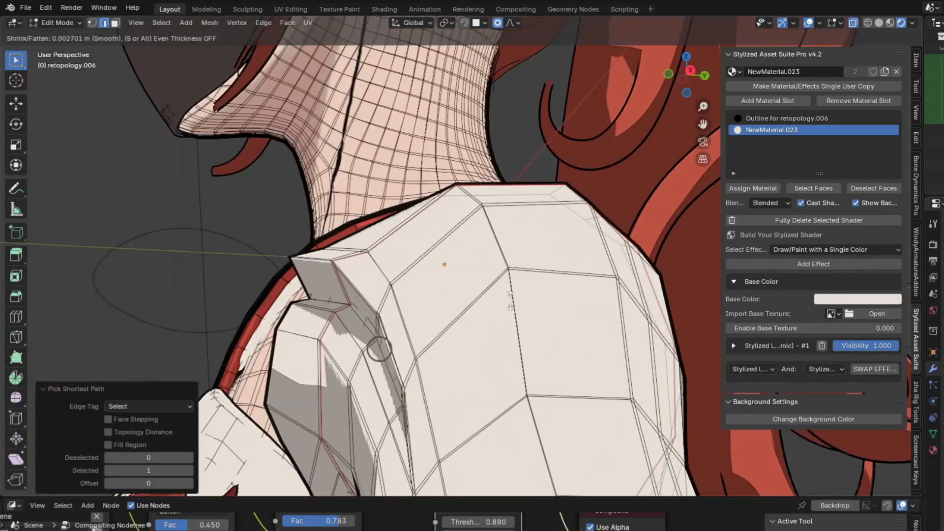
{"action": "left_click", "coordinate": [510, 301]}
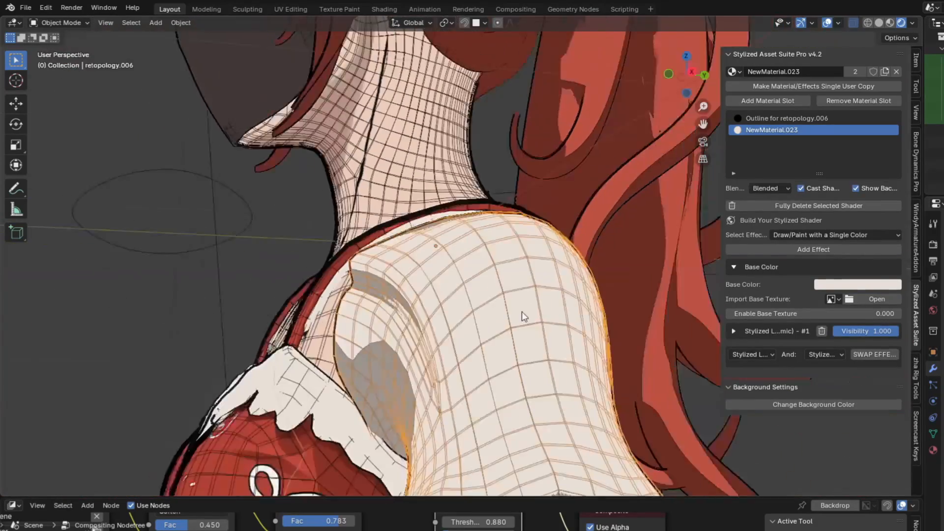
{"action": "middle_click_drag", "start_coordinate": [522, 316], "coordinate": [609, 341]}
{"action": "scroll", "coordinate": [582, 331], "scroll_direction": "down", "scroll_amount": 2}
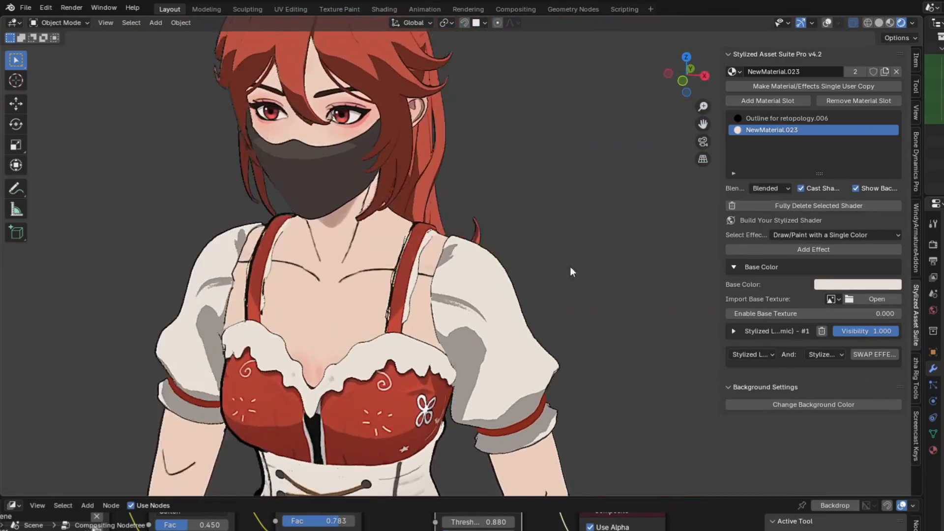
{"action": "middle_click_drag", "start_coordinate": [570, 266], "coordinate": [647, 255]}
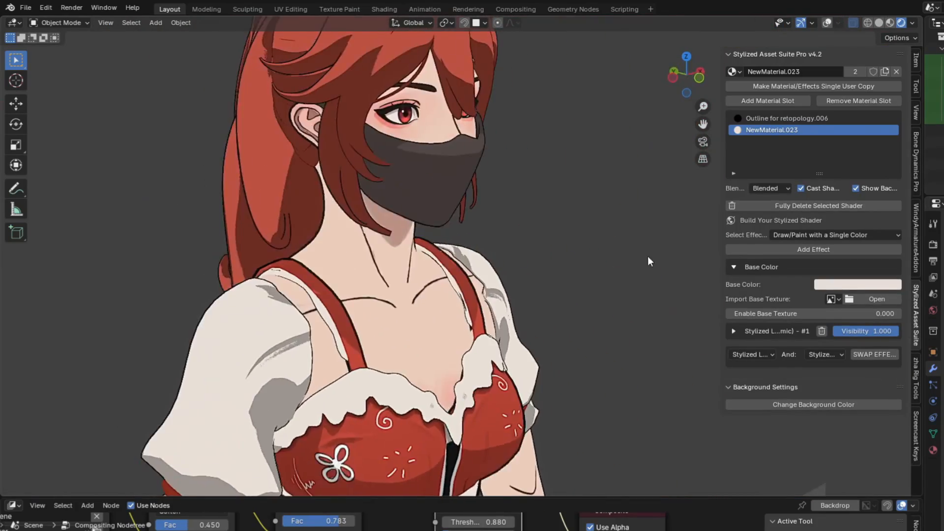
{"action": "scroll", "coordinate": [647, 256], "scroll_direction": "up", "scroll_amount": 4}
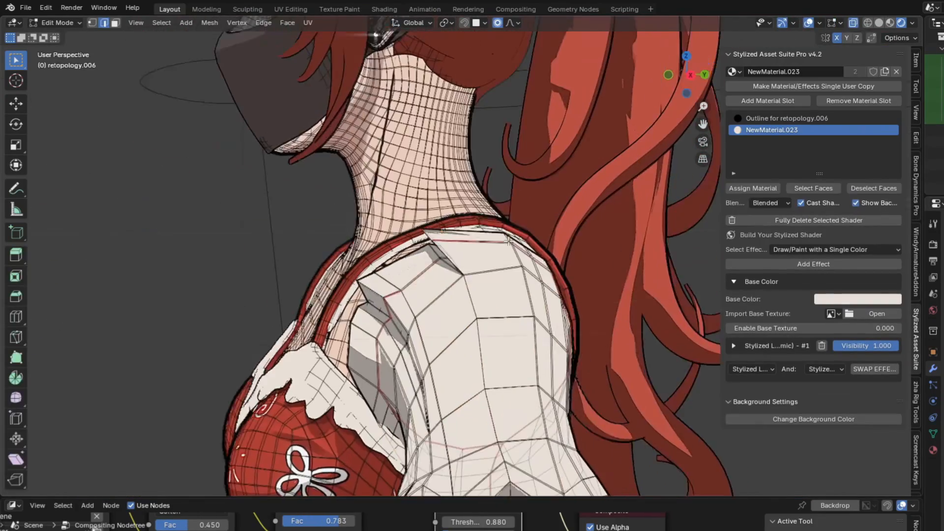
{"action": "scroll", "coordinate": [430, 222], "scroll_direction": "up", "scroll_amount": 3}
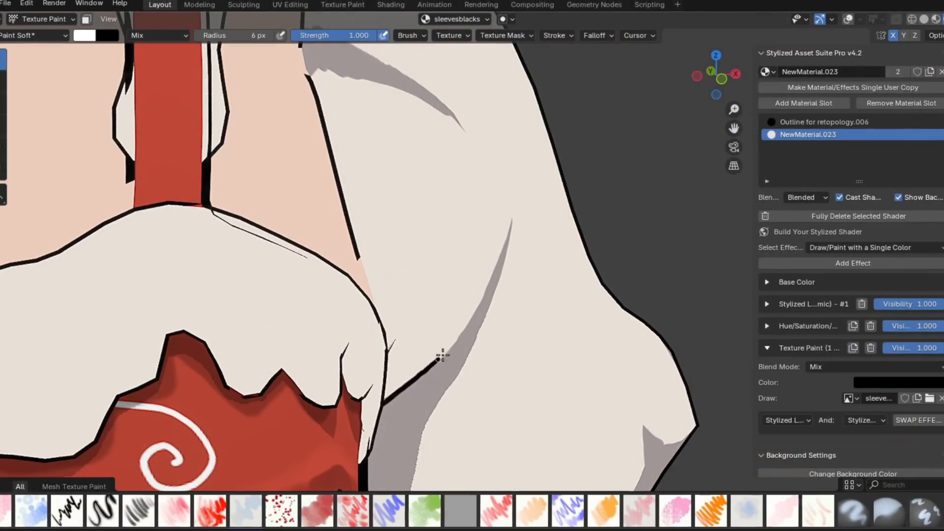
Step: Trace the shadowed folds of the puffed sleeves with black lines using a 6 px brush
{"action": "left_click_drag", "start_coordinate": [515, 235], "coordinate": [521, 271]}
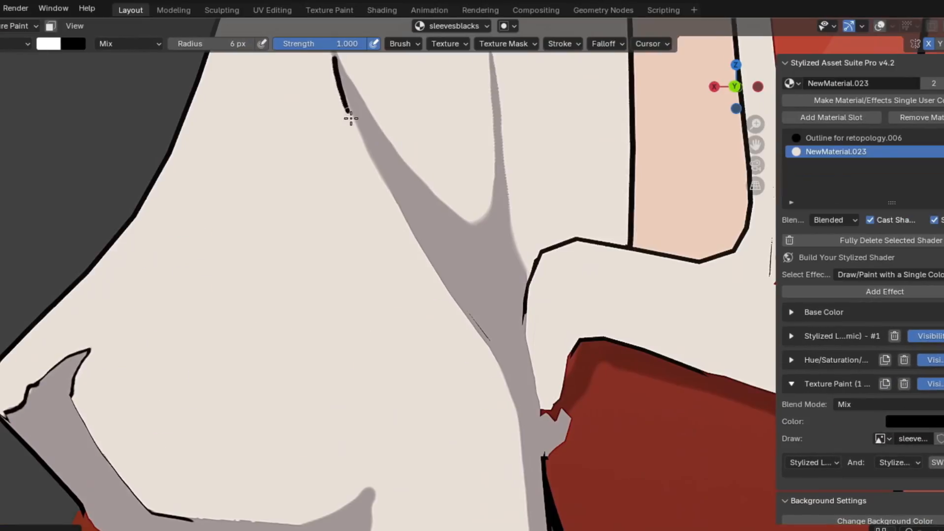
{"action": "left_click_drag", "start_coordinate": [351, 118], "coordinate": [501, 369]}
{"action": "left_click_drag", "start_coordinate": [406, 209], "coordinate": [427, 250]}
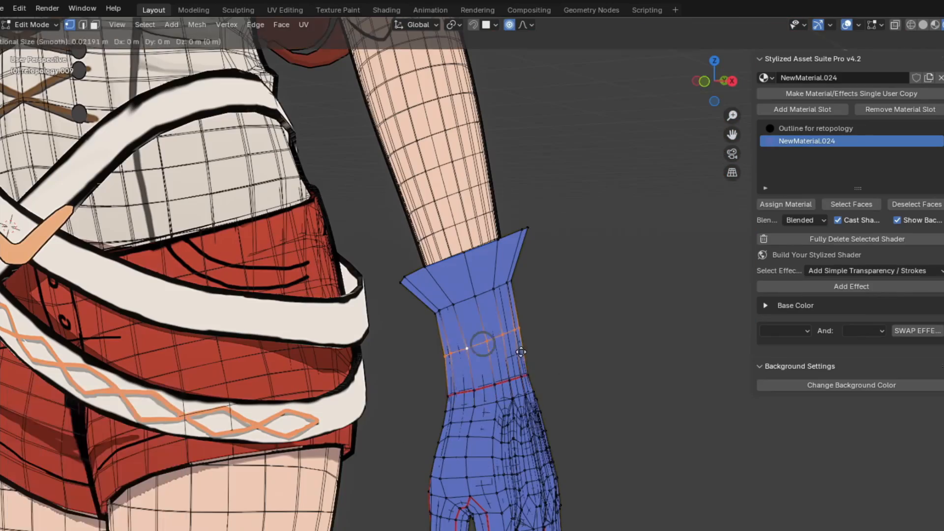
Step: Slide the glove's wrist vertices along their edges with smooth proportional editing
{"action": "key", "text": "g"}
{"action": "key", "text": "g"}
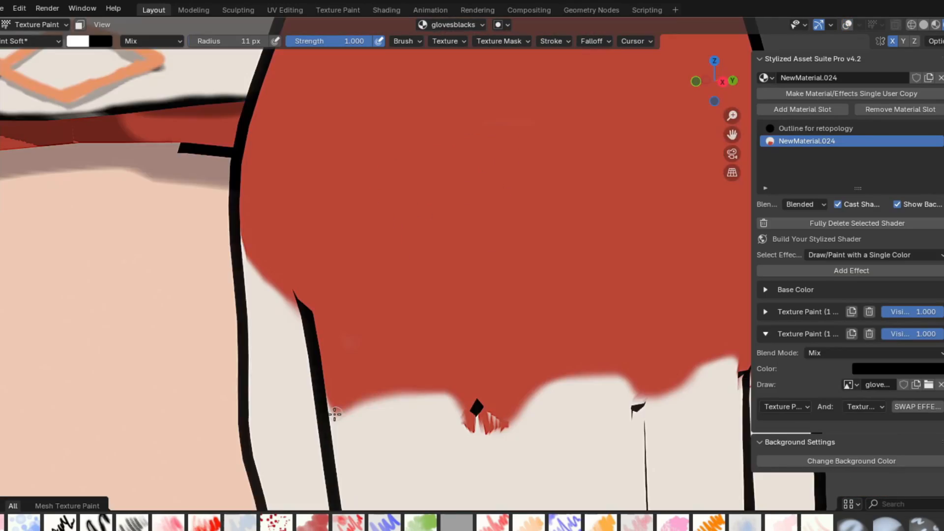
{"action": "middle_click_drag", "start_coordinate": [421, 387], "coordinate": [354, 404]}
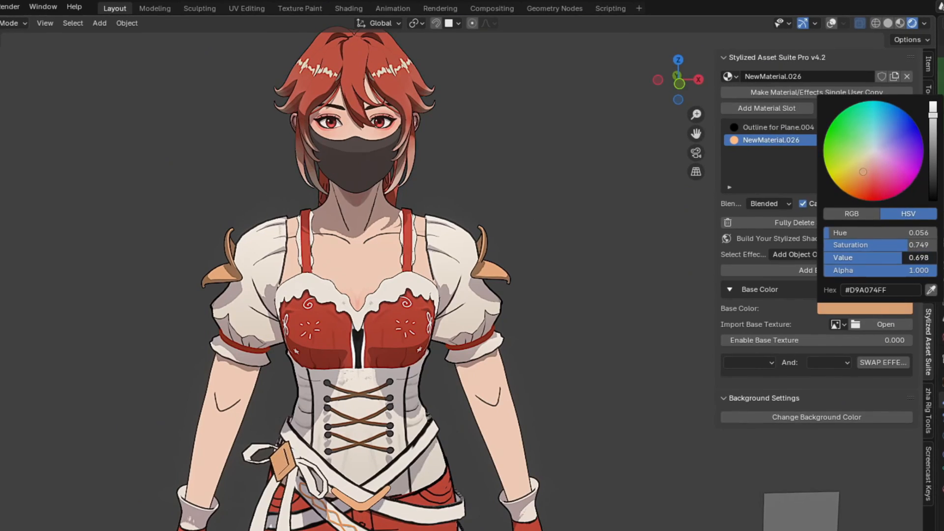
Step: Brighten the hip buckle's base color, and give the shoulder ornaments a dynamic Specular Reflection effect with a higher Steps value
{"action": "left_click_drag", "start_coordinate": [865, 256], "coordinate": [895, 257]}
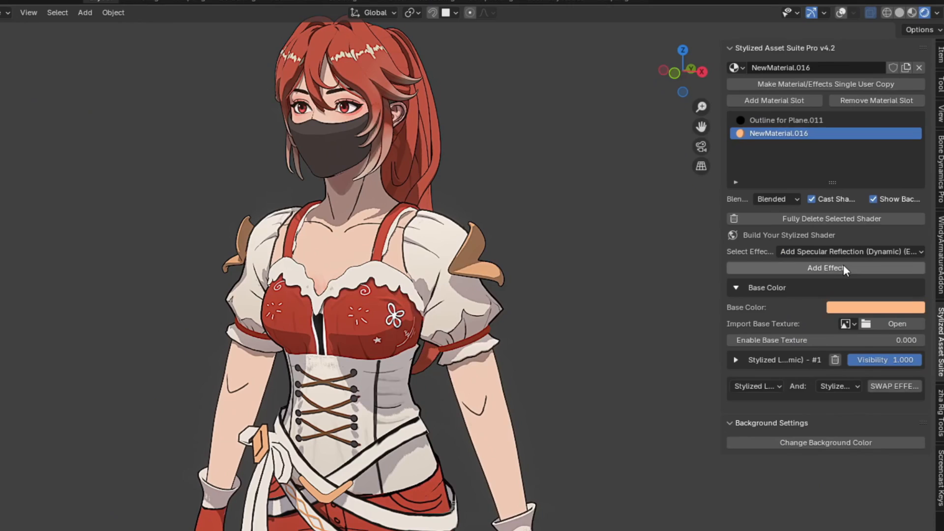
{"action": "left_click", "coordinate": [842, 265]}
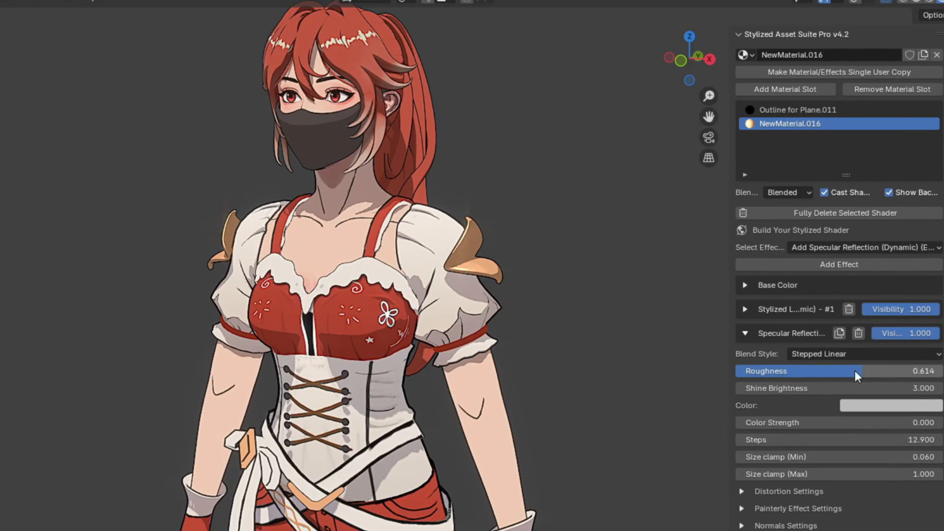
{"action": "left_click_drag", "start_coordinate": [835, 439], "coordinate": [875, 439]}
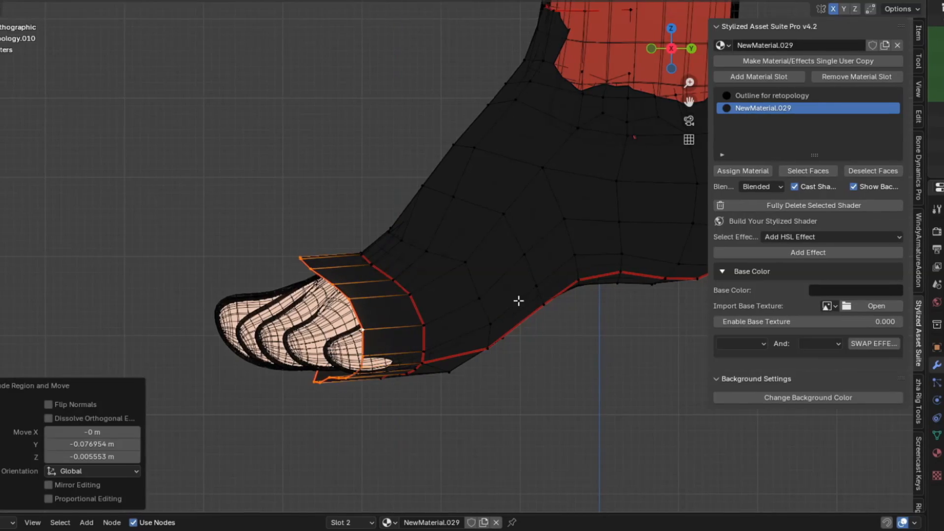
Step: Extrude the boot's front edge forward over the toes and its heel downward about 0.148 m
{"action": "key", "text": "e"}
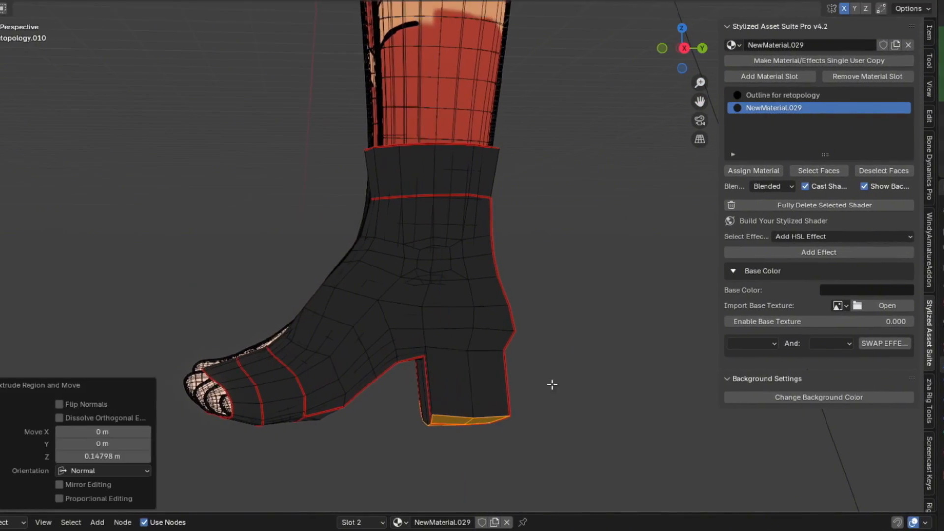
{"action": "middle_click_drag", "start_coordinate": [552, 384], "coordinate": [443, 381]}
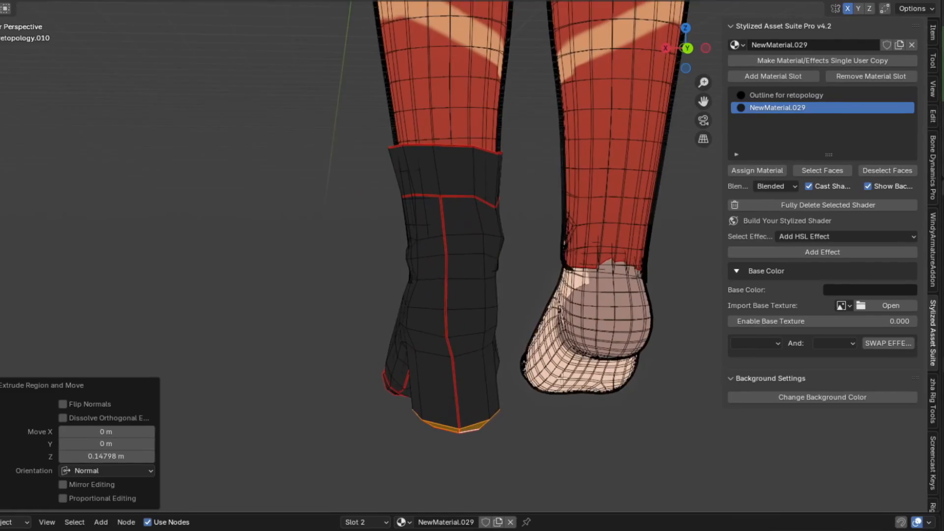
{"action": "right_click", "coordinate": [551, 322]}
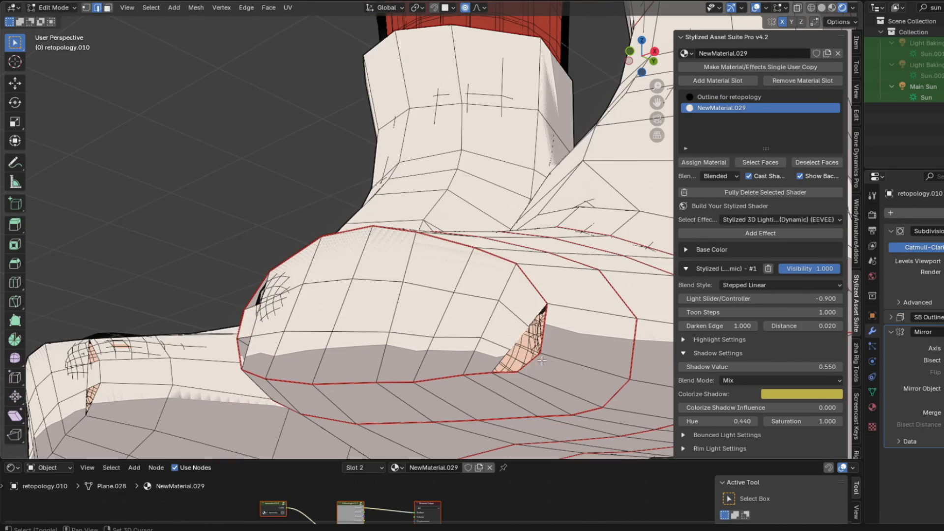
{"action": "middle_click_drag", "start_coordinate": [541, 361], "coordinate": [452, 333]}
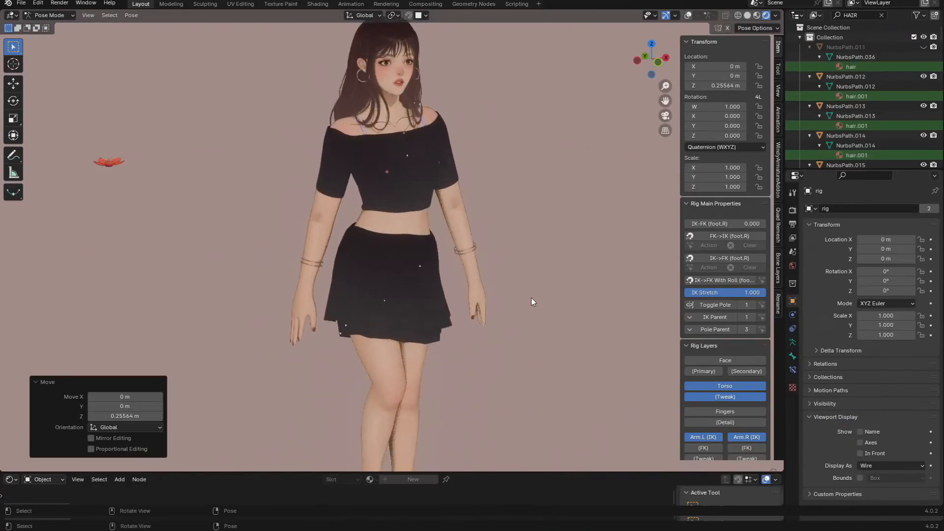
{"action": "middle_click_drag", "start_coordinate": [531, 296], "coordinate": [540, 328], "text": "shift"}
{"action": "scroll", "coordinate": [538, 323], "scroll_direction": "up", "scroll_amount": 2}
{"action": "scroll", "coordinate": [510, 318], "scroll_direction": "down", "scroll_amount": 2}
{"action": "middle_click_drag", "start_coordinate": [508, 276], "coordinate": [504, 270]}
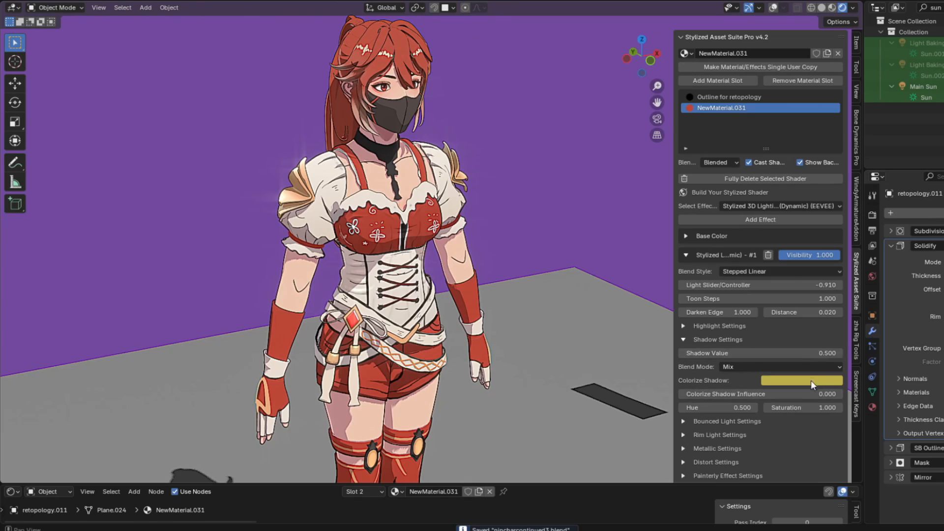
Step: Open the glove material's shadow color, and paint a white, black-outlined cuff at the glove's upper edge using the armswhites and armsblacks images
{"action": "left_click", "coordinate": [813, 384]}
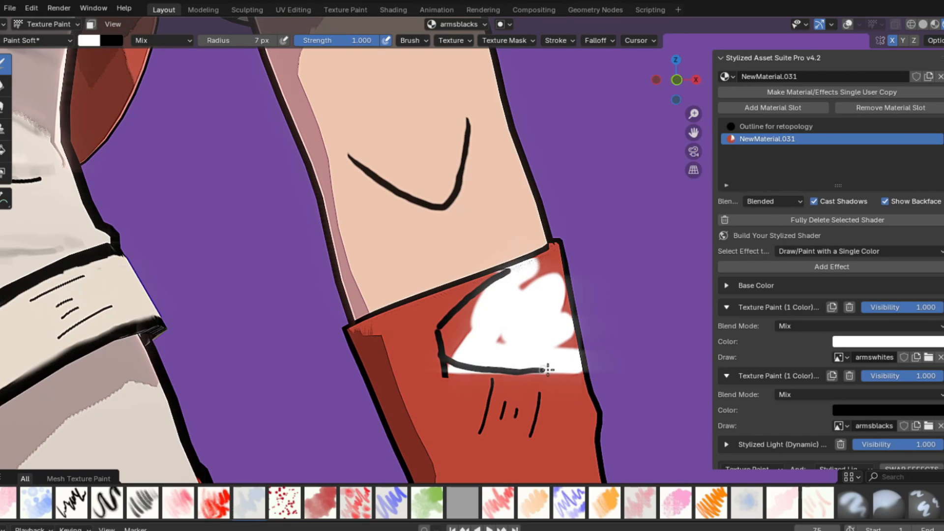
{"action": "middle_click_drag", "start_coordinate": [547, 369], "coordinate": [406, 338]}
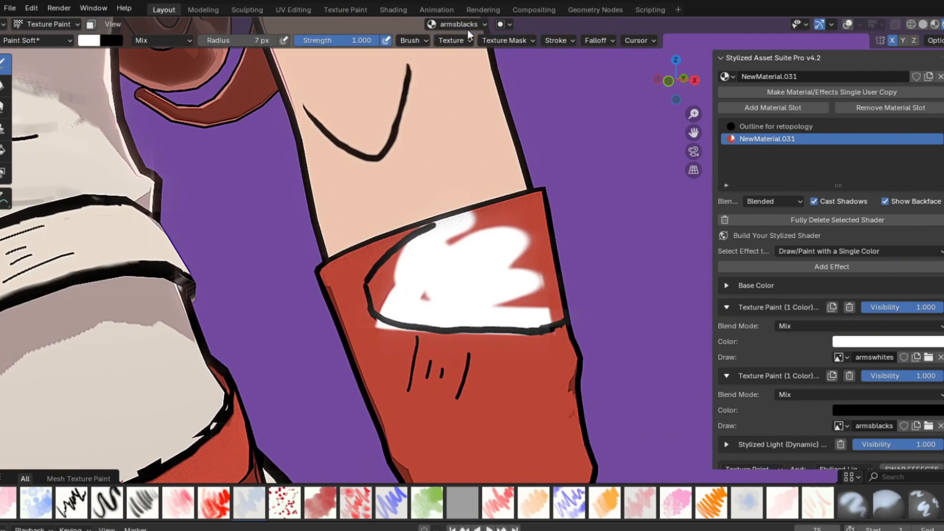
{"action": "left_click", "coordinate": [464, 25]}
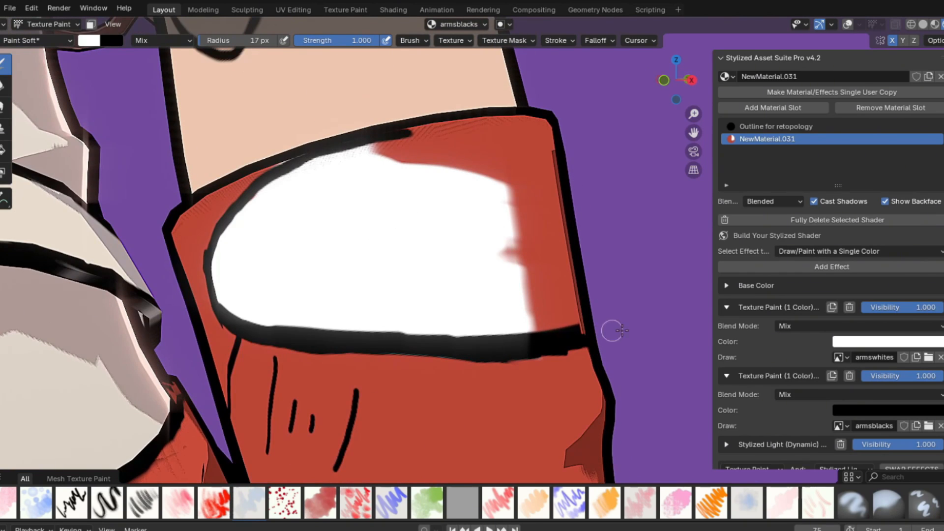
{"action": "middle_click_drag", "start_coordinate": [622, 331], "coordinate": [345, 358]}
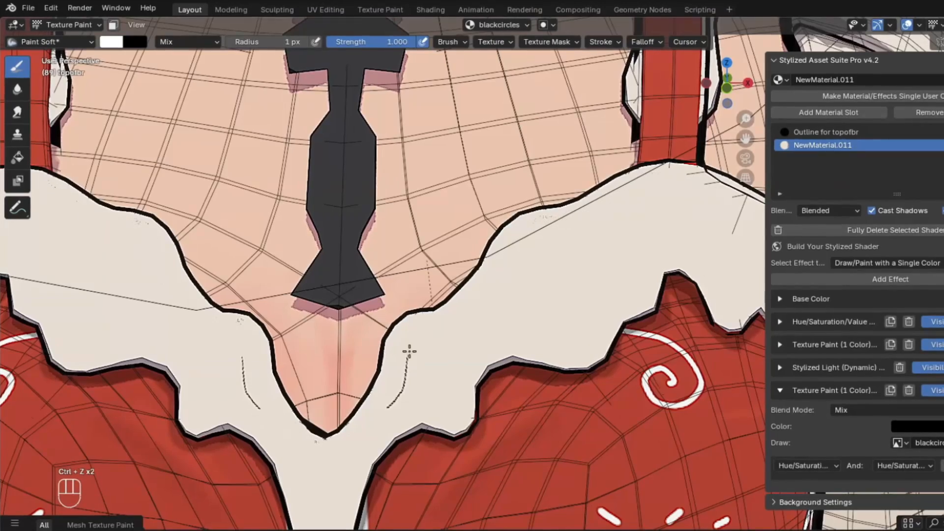
Step: Draw thin black spiral ornaments along the white lace trim of the bodice with a 1 px brush
{"action": "mouse_move", "coordinate": [407, 352]}
{"action": "left_mouse_down"}
{"action": "mouse_move", "coordinate": [493, 322]}
{"action": "mouse_move", "coordinate": [542, 286]}
{"action": "left_mouse_up"}
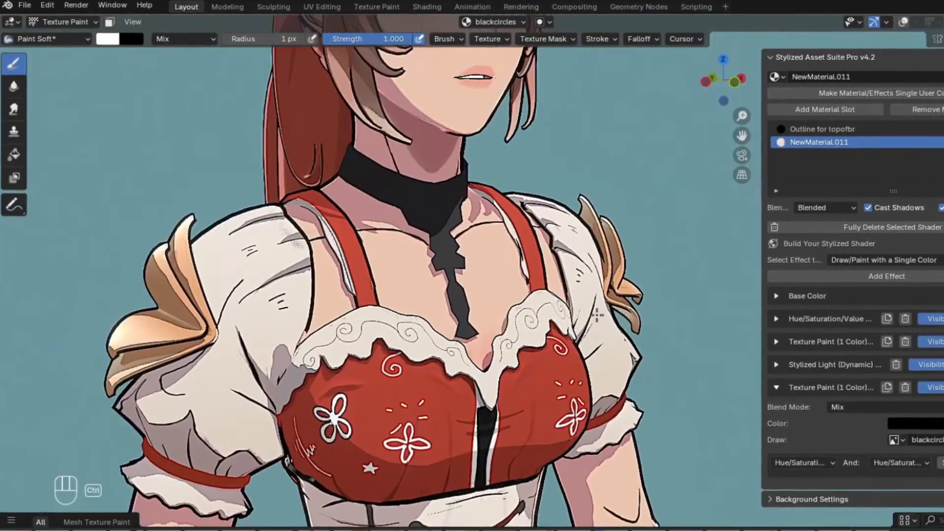
{"action": "scroll", "coordinate": [554, 329], "scroll_direction": "up", "scroll_amount": 6}
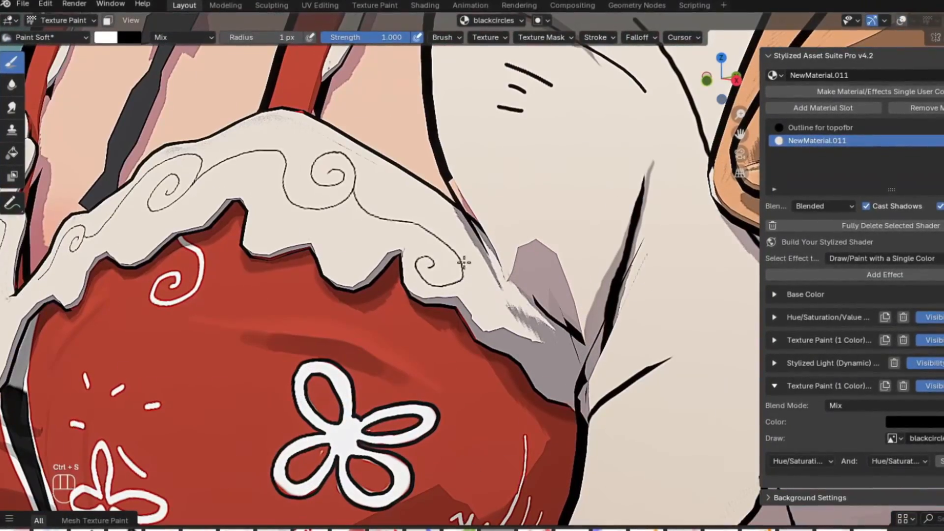
{"action": "key", "text": "ctrl+z"}
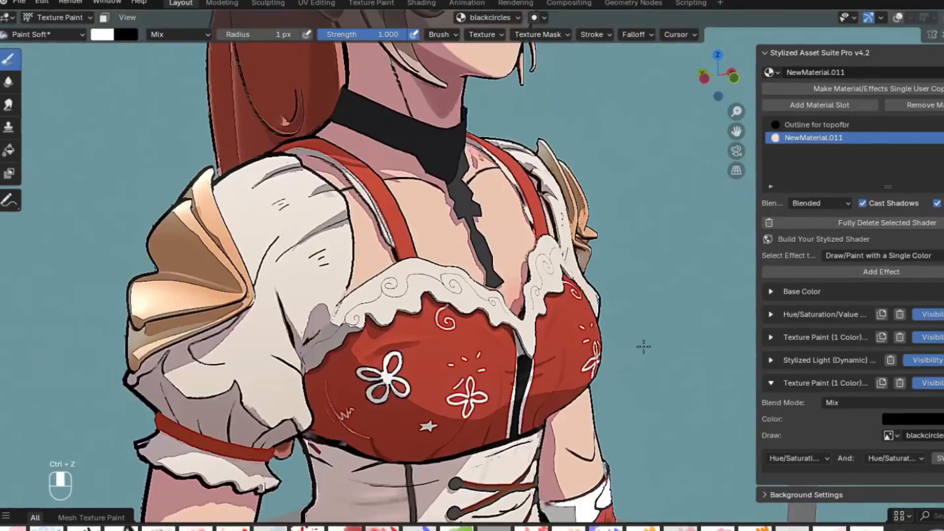
{"action": "middle_click_drag", "start_coordinate": [642, 345], "coordinate": [602, 309]}
{"action": "key", "text": "ctrl+shift+z"}
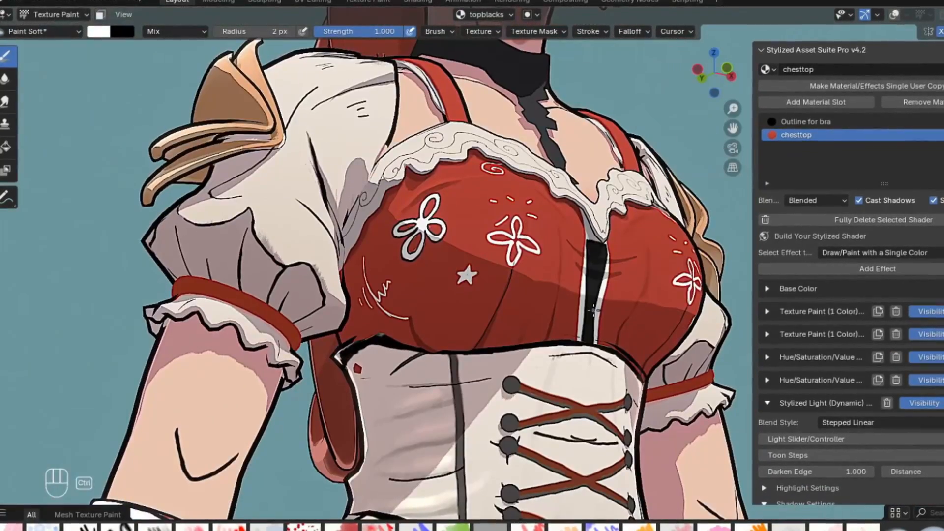
Step: Draw 1 px black fold lines on the lower red bust, and line the hanging sash ends with a 4 px brush
{"action": "scroll", "coordinate": [535, 300], "scroll_direction": "up", "scroll_amount": 5}
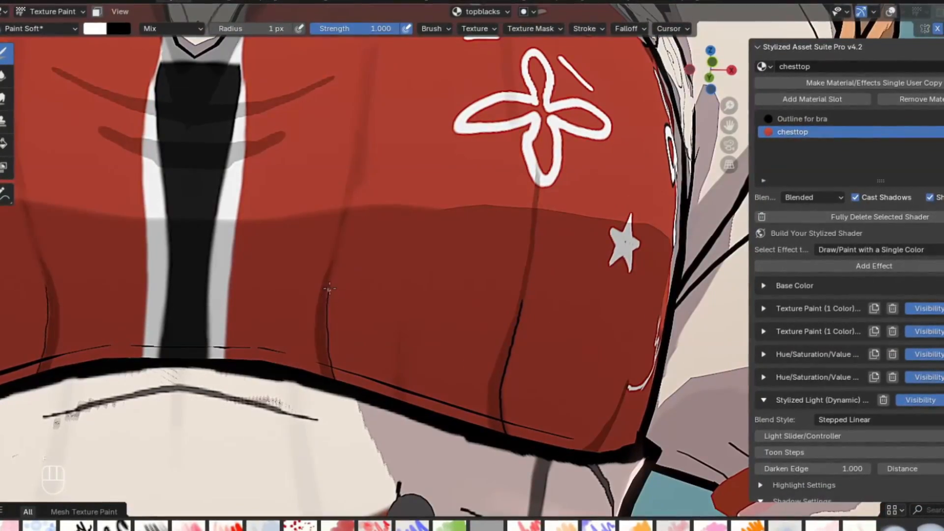
{"action": "scroll", "coordinate": [328, 296], "scroll_direction": "down", "scroll_amount": 8}
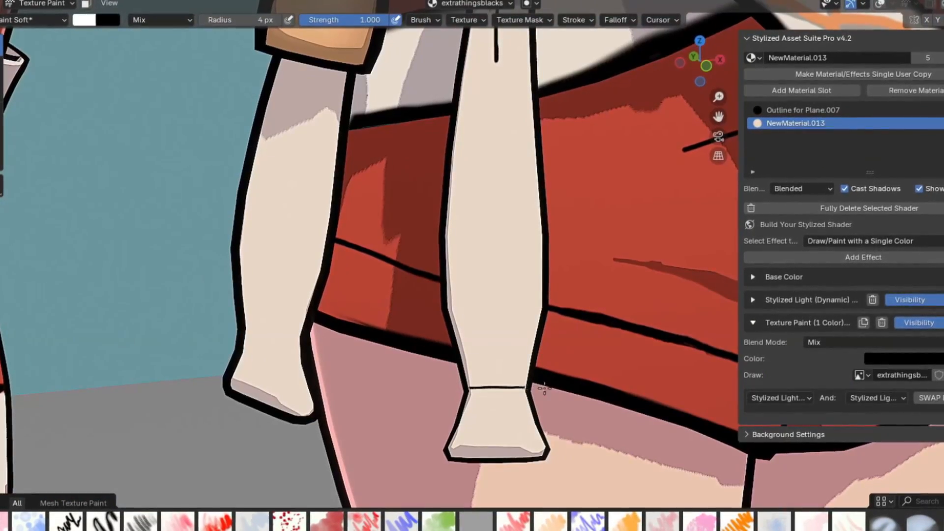
{"action": "scroll", "coordinate": [609, 268], "scroll_direction": "down", "scroll_amount": 4}
{"action": "scroll", "coordinate": [609, 268], "scroll_direction": "up", "scroll_amount": 3}
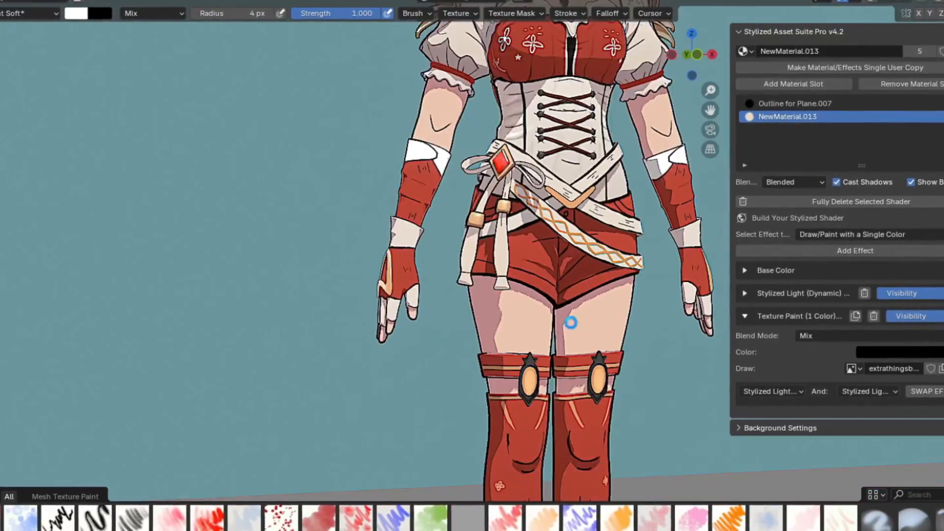
{"action": "middle_click_drag", "start_coordinate": [569, 320], "coordinate": [590, 348]}
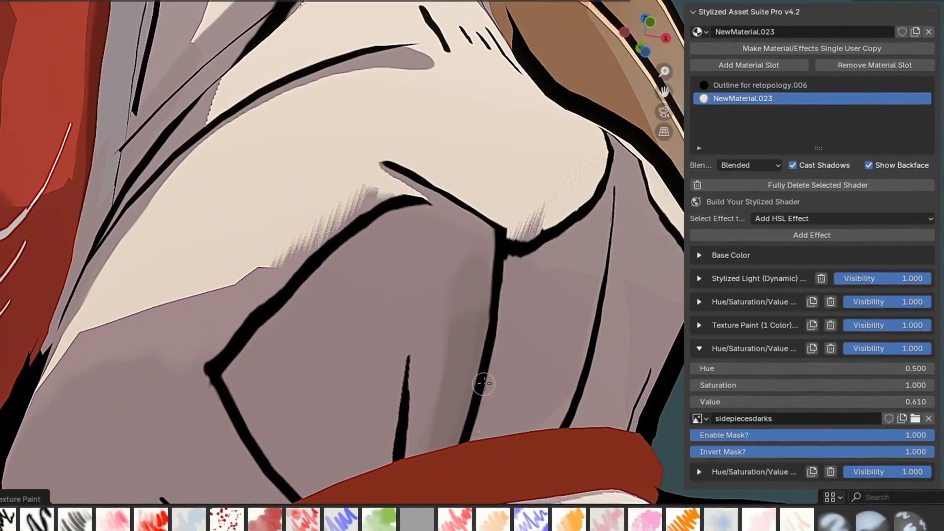
Step: Shade beside the black fold lines of the puffed sleeves through the sidepiecesdarks mask of the Hue/Saturation/Value effect
{"action": "middle_click_drag", "start_coordinate": [483, 384], "coordinate": [461, 399]}
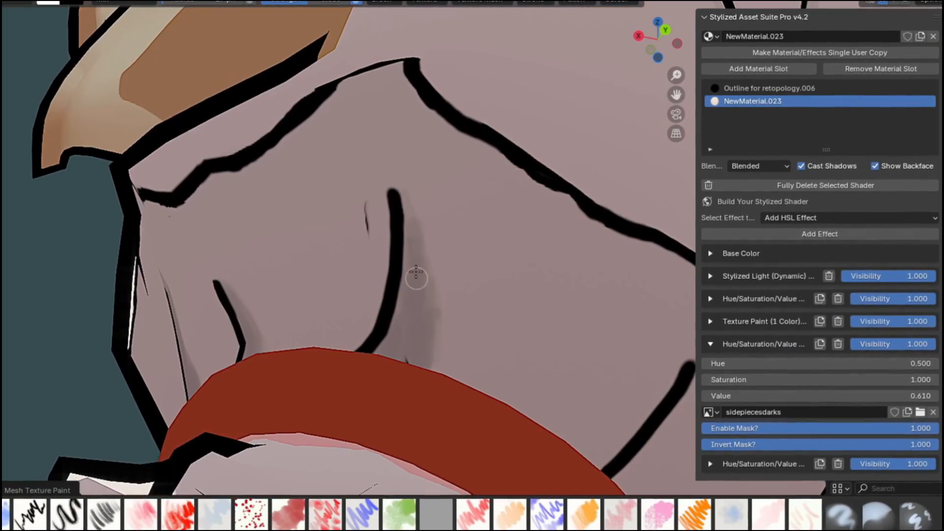
{"action": "scroll", "coordinate": [416, 272], "scroll_direction": "down", "scroll_amount": 2}
{"action": "middle_click_drag", "start_coordinate": [619, 373], "coordinate": [427, 295], "text": "shift"}
{"action": "mouse_move", "coordinate": [425, 296]}
{"action": "left_mouse_down"}
{"action": "mouse_move", "coordinate": [396, 330]}
{"action": "mouse_move", "coordinate": [432, 274]}
{"action": "left_mouse_up"}
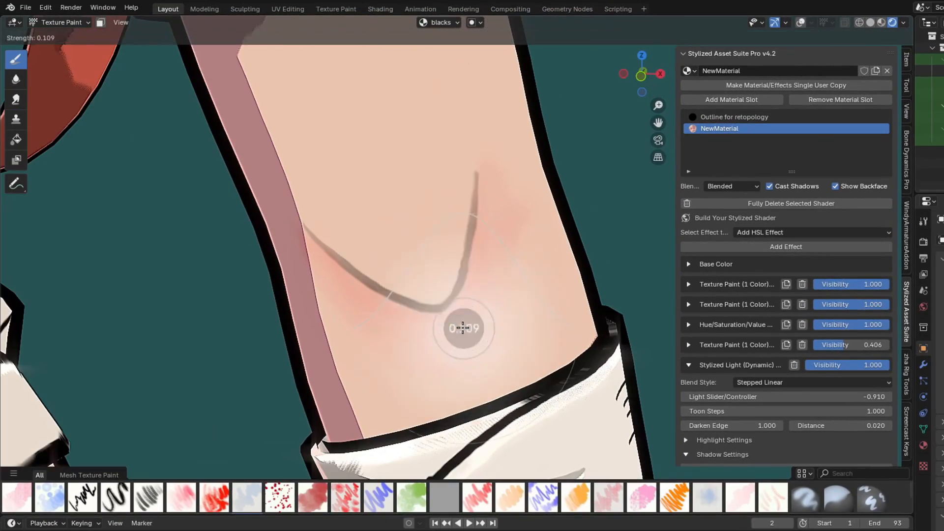
Step: Set the elbow shading's brush strength to 0.109, and draw a small triangular black nick on the white belt at full strength
{"action": "left_click", "coordinate": [463, 328]}
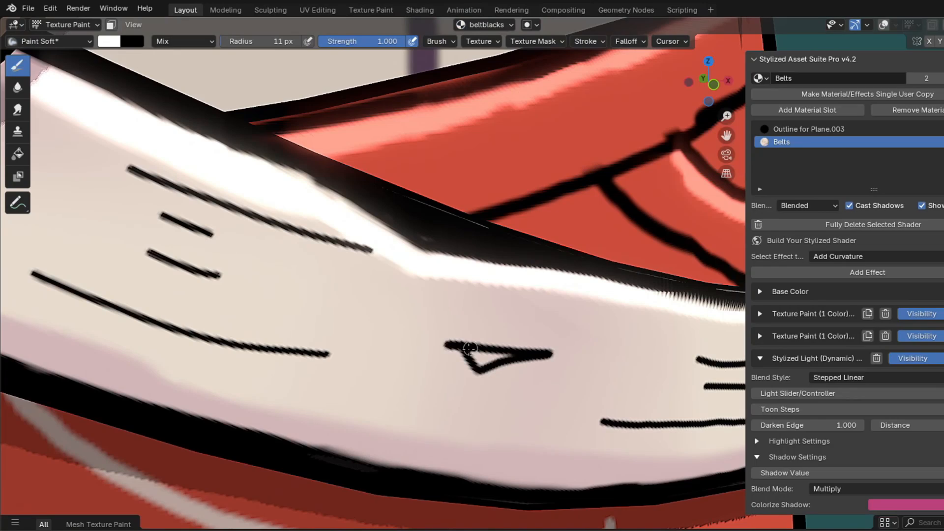
{"action": "key", "text": "f"}
{"action": "mouse_move", "coordinate": [483, 358]}
{"action": "left_mouse_down"}
{"action": "mouse_move", "coordinate": [446, 348]}
{"action": "mouse_move", "coordinate": [552, 351]}
{"action": "left_mouse_up"}
{"action": "left_click", "coordinate": [434, 340]}
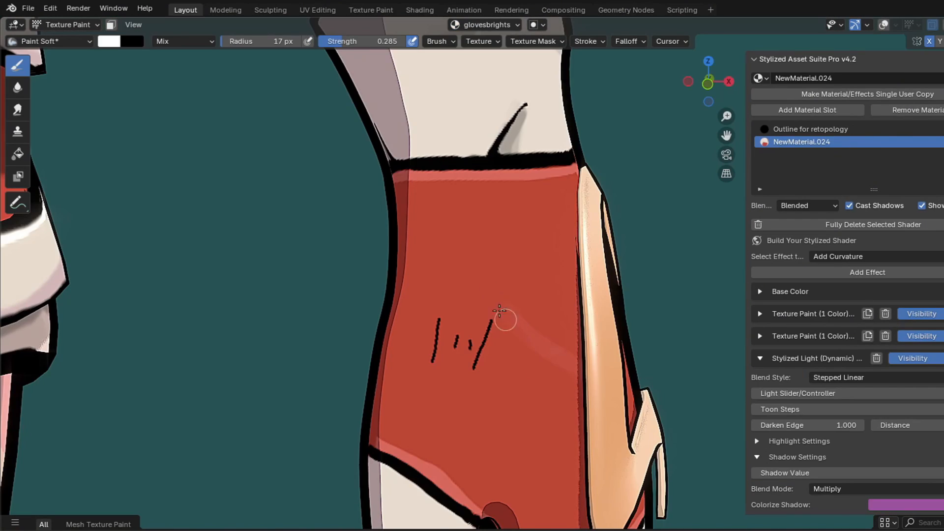
Step: Paint soft shadows and highlights on the red glove around its cuff and gold ornament, alternating the glovesblacks and glovesbrights images at 0.194 strength
{"action": "left_click", "coordinate": [478, 24]}
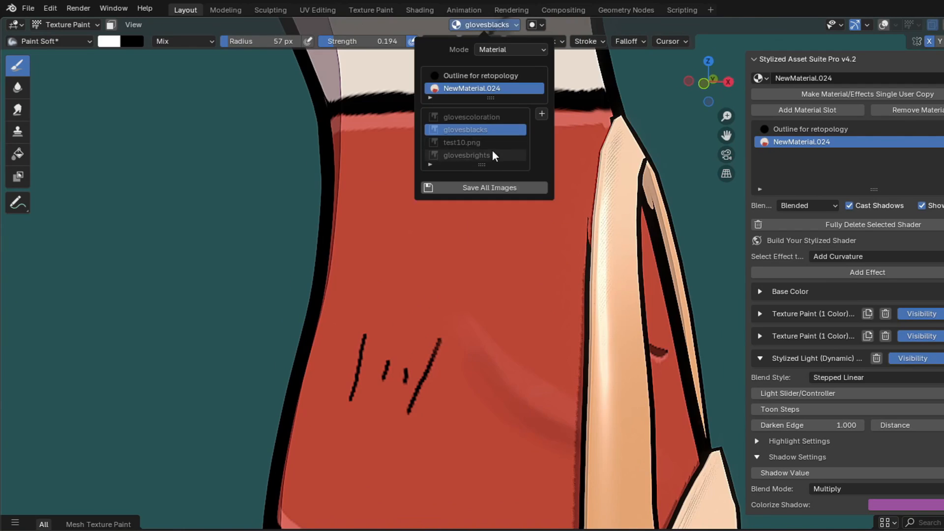
{"action": "left_click", "coordinate": [491, 155]}
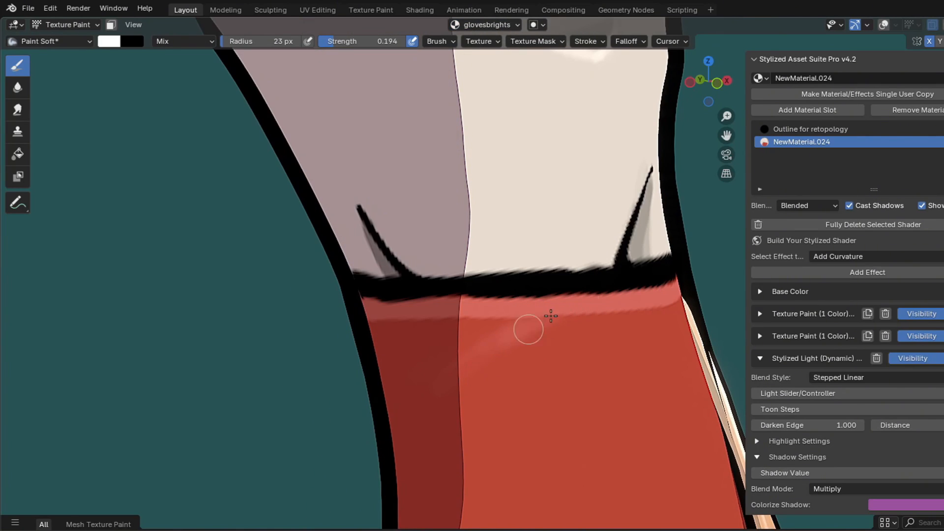
{"action": "left_click", "coordinate": [484, 25]}
{"action": "left_click", "coordinate": [493, 130]}
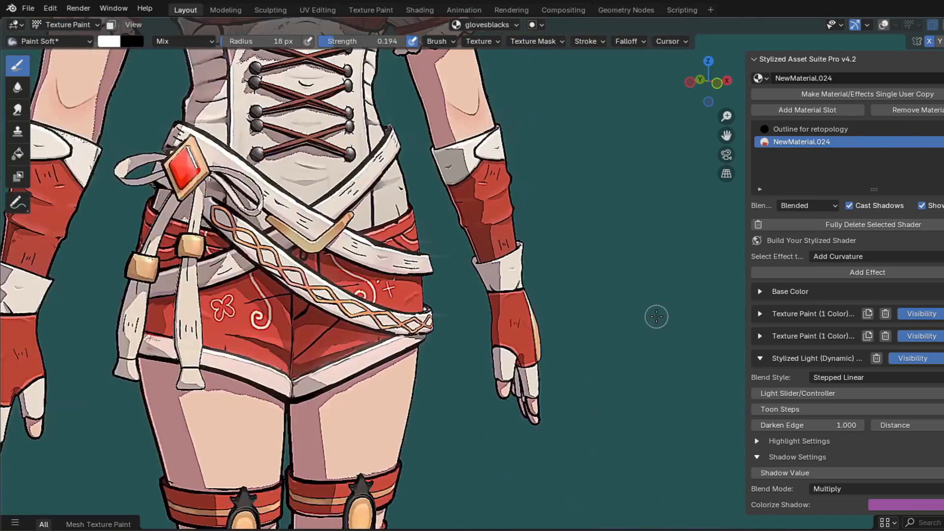
{"action": "scroll", "coordinate": [661, 340], "scroll_direction": "up", "scroll_amount": 10}
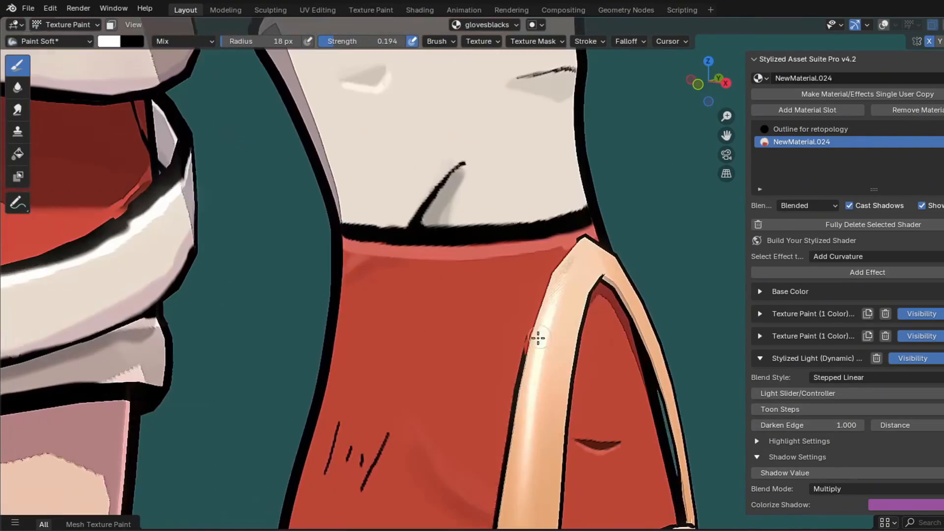
{"action": "left_click_drag", "start_coordinate": [538, 338], "coordinate": [556, 374]}
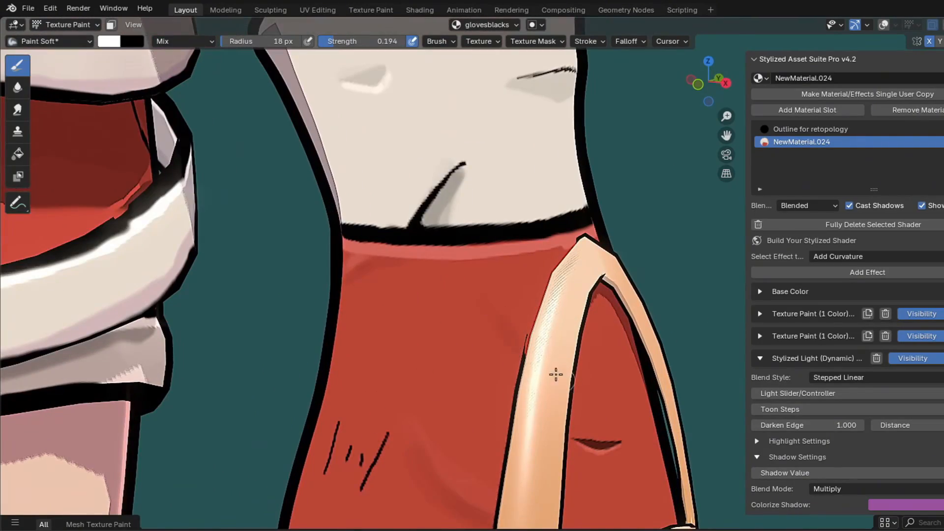
{"action": "left_click", "coordinate": [496, 26]}
{"action": "left_click", "coordinate": [491, 143]}
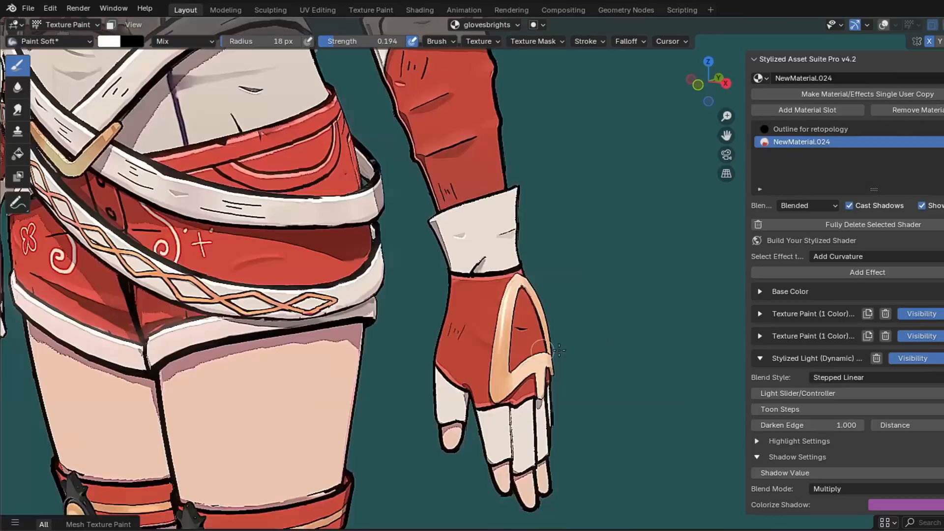
{"action": "scroll", "coordinate": [553, 345], "scroll_direction": "up", "scroll_amount": 8}
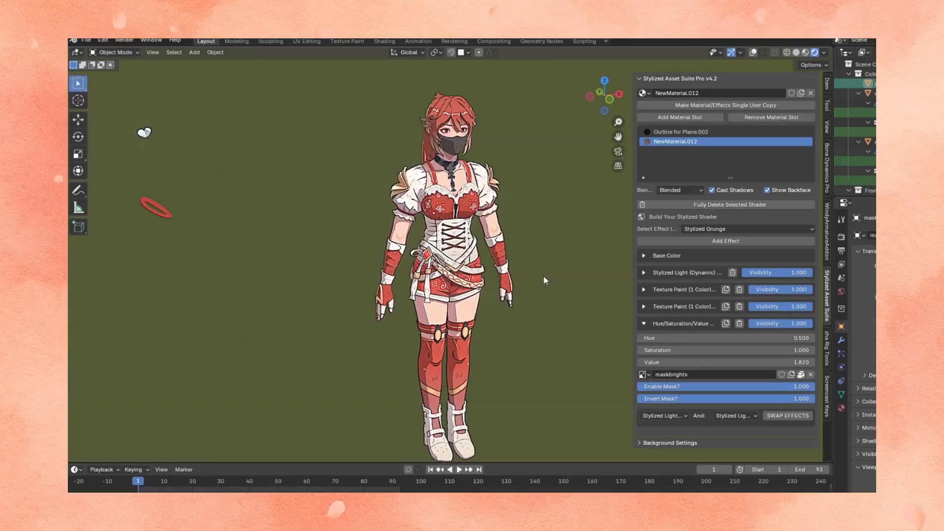
Step: Inspect the fully painted character from the front, side and three-quarter angles
{"action": "middle_click_drag", "start_coordinate": [543, 280], "coordinate": [533, 305]}
{"action": "scroll", "coordinate": [551, 282], "scroll_direction": "up", "scroll_amount": 1}
{"action": "scroll", "coordinate": [514, 315], "scroll_direction": "up", "scroll_amount": 3}
{"action": "scroll", "coordinate": [547, 323], "scroll_direction": "down", "scroll_amount": 2}
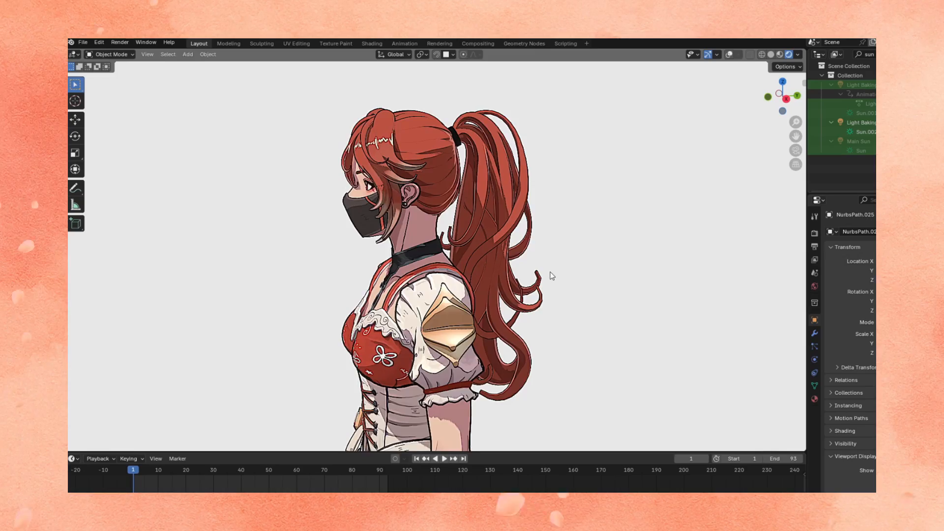
{"action": "scroll", "coordinate": [551, 275], "scroll_direction": "down", "scroll_amount": 1}
{"action": "middle_click_drag", "start_coordinate": [551, 276], "coordinate": [545, 308]}
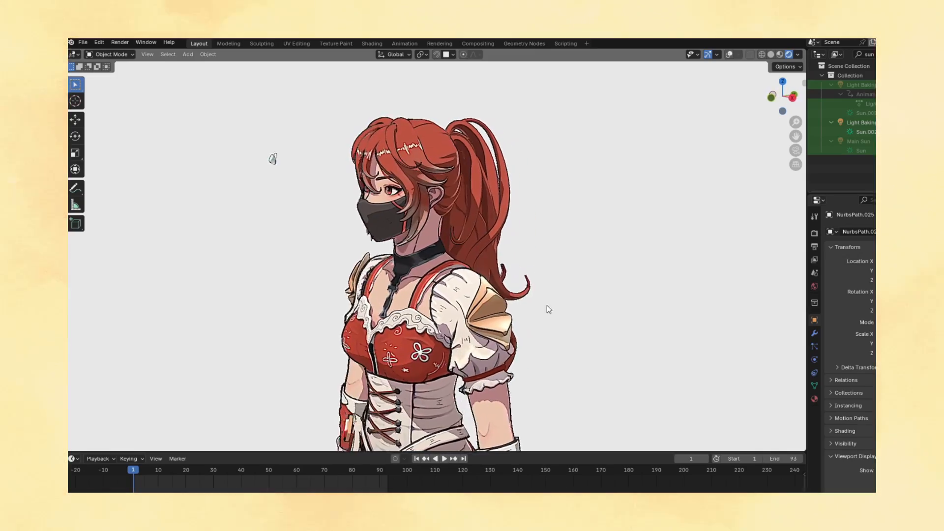
{"action": "scroll", "coordinate": [545, 308], "scroll_direction": "up", "scroll_amount": 2}
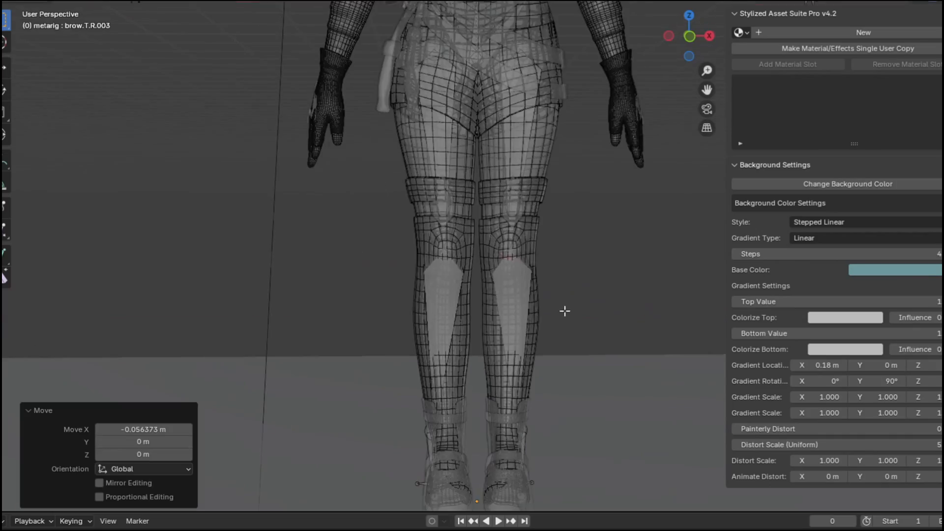
Step: Snap the metarig's middle finger joint to the 3D cursor placed inside the gloved middle finger
{"action": "middle_click_drag", "start_coordinate": [565, 310], "coordinate": [461, 322]}
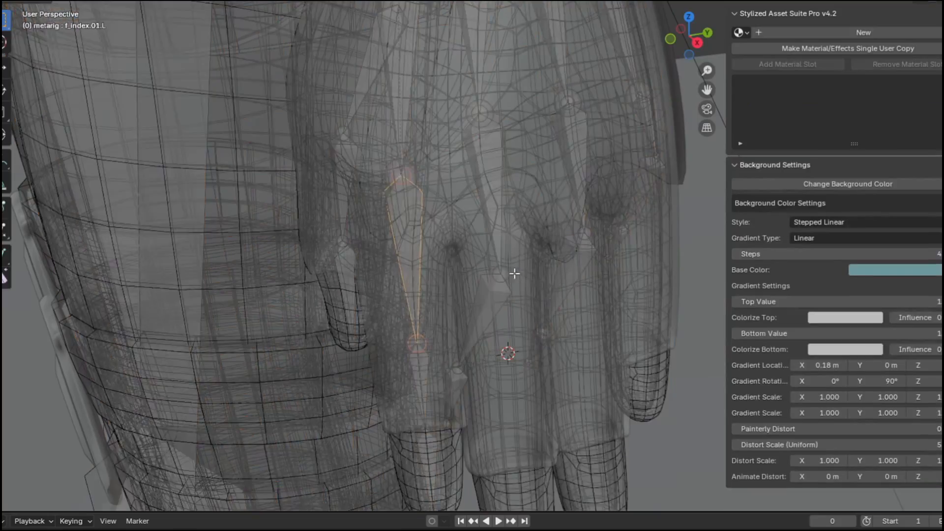
{"action": "left_click", "coordinate": [544, 361]}
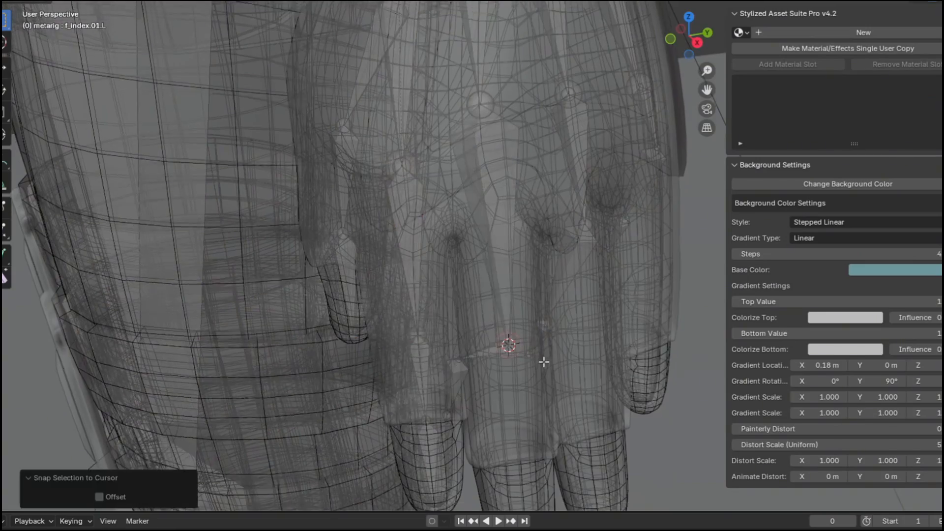
{"action": "middle_click_drag", "start_coordinate": [544, 360], "coordinate": [511, 317]}
{"action": "scroll", "coordinate": [576, 303], "scroll_direction": "down", "scroll_amount": 5}
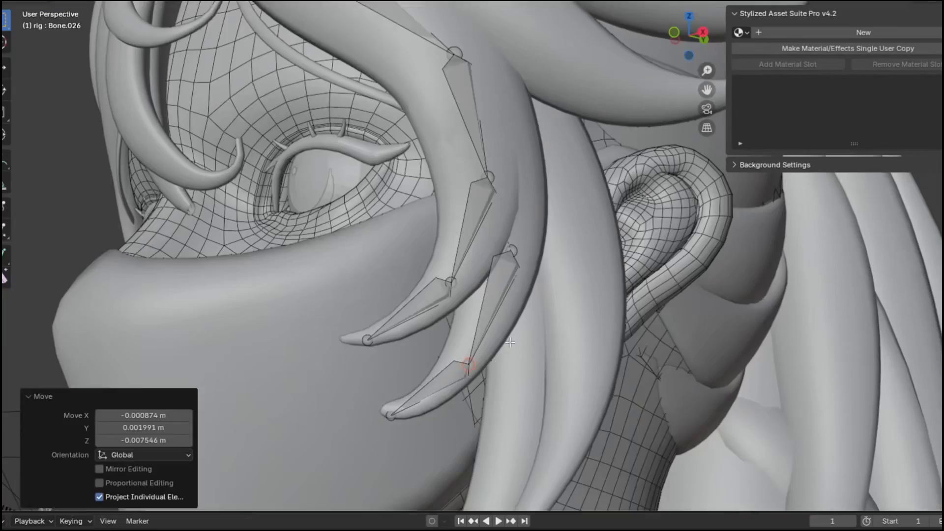